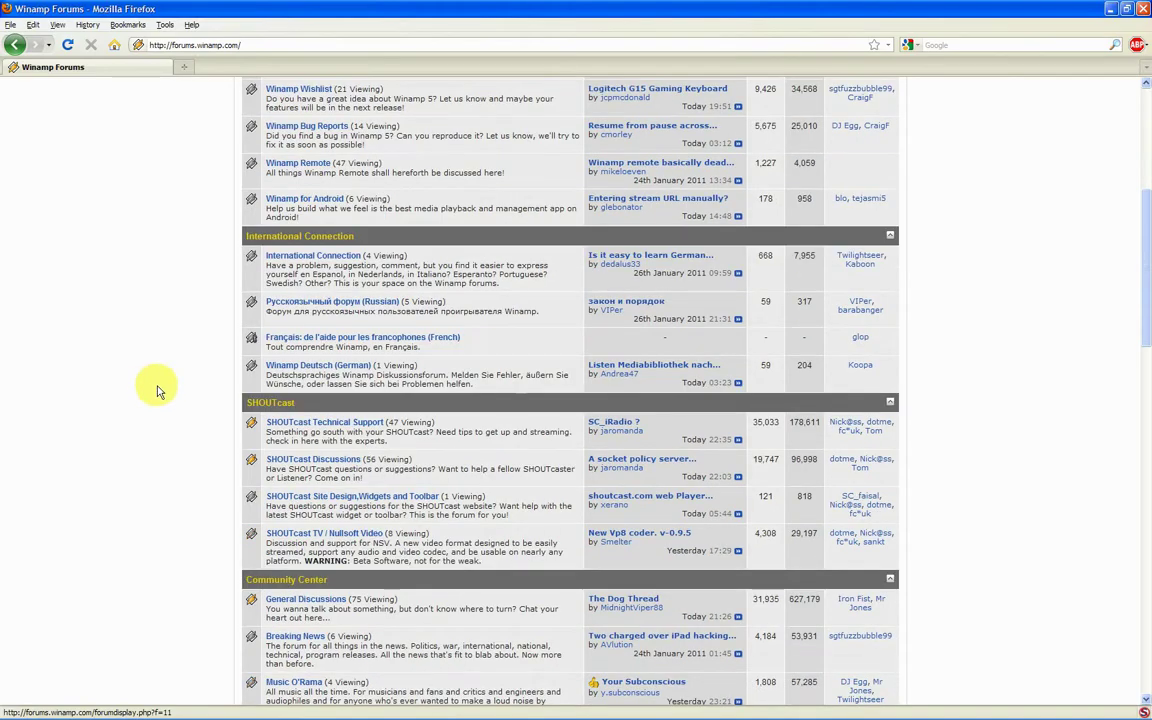
Step: Go to SHOUTcast Technical Support and open the sticky 'SHOUTcast 2.0 Tools (Currently Supported Versions)' thread
{"action": "left_click", "coordinate": [300, 423]}
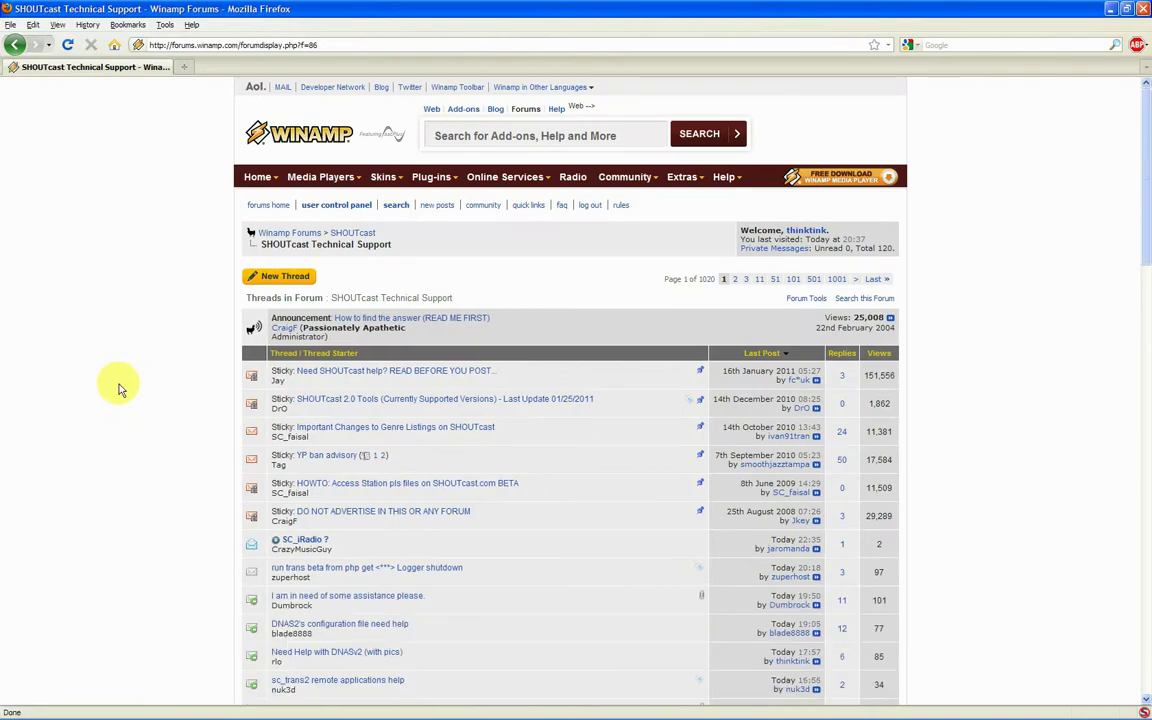
{"action": "right_click", "coordinate": [117, 377]}
{"action": "key", "text": "Escape"}
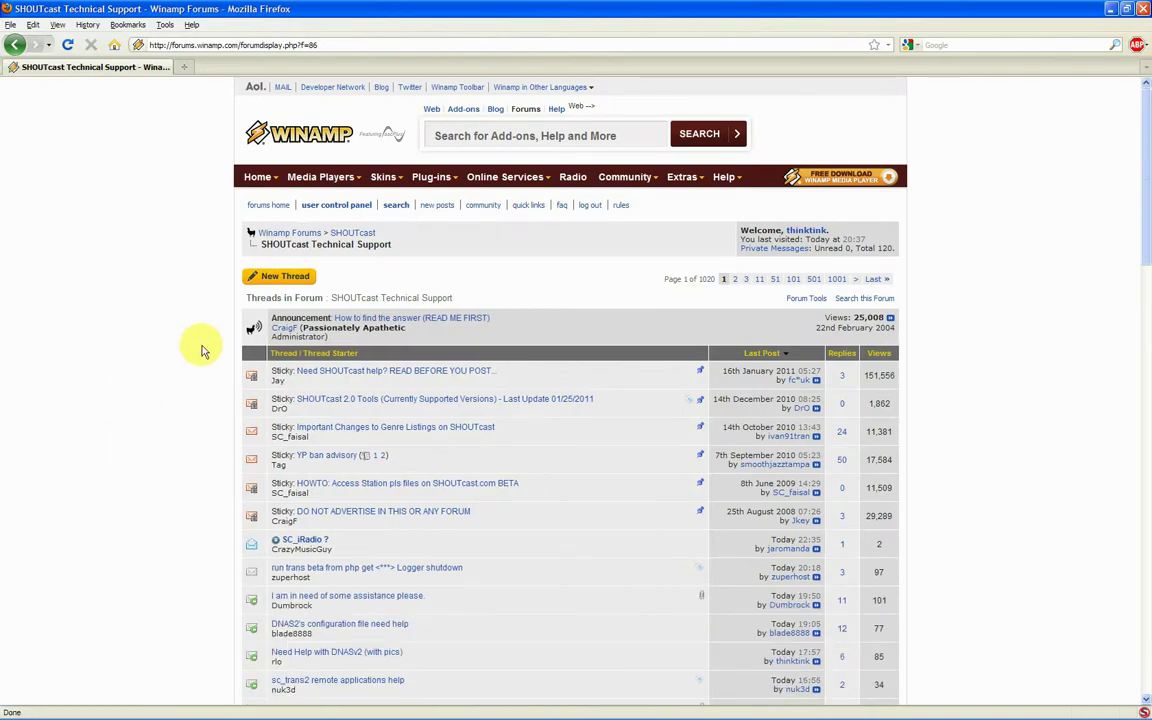
{"action": "left_click", "coordinate": [400, 400]}
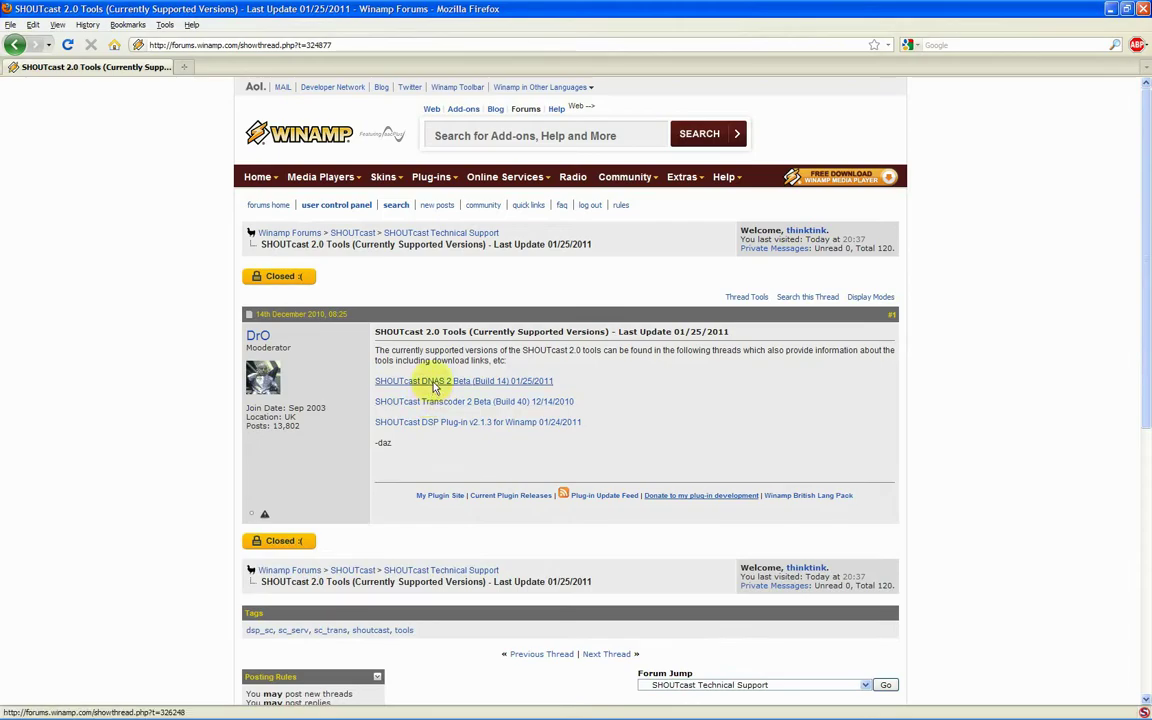
Step: From the DNAS 2 Beta thread, save the Windows (32-bit) installer sc_serv2_win32_01_25_2011.exe
{"action": "left_click", "coordinate": [434, 383]}
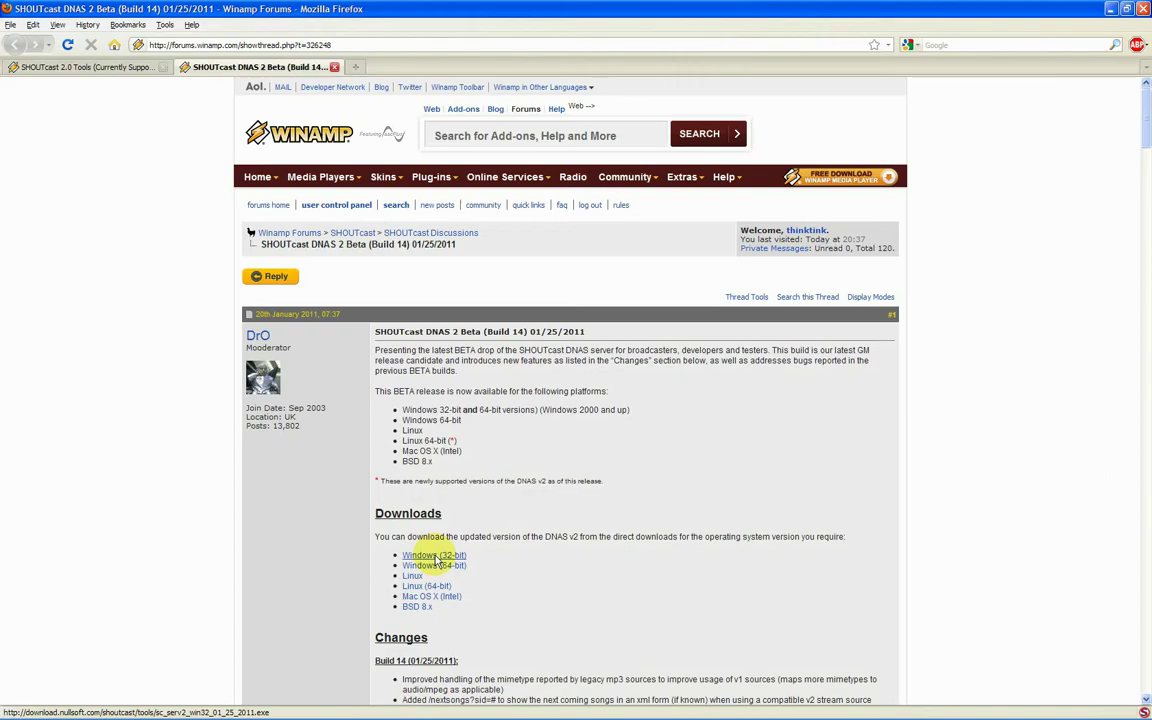
{"action": "left_click", "coordinate": [436, 558]}
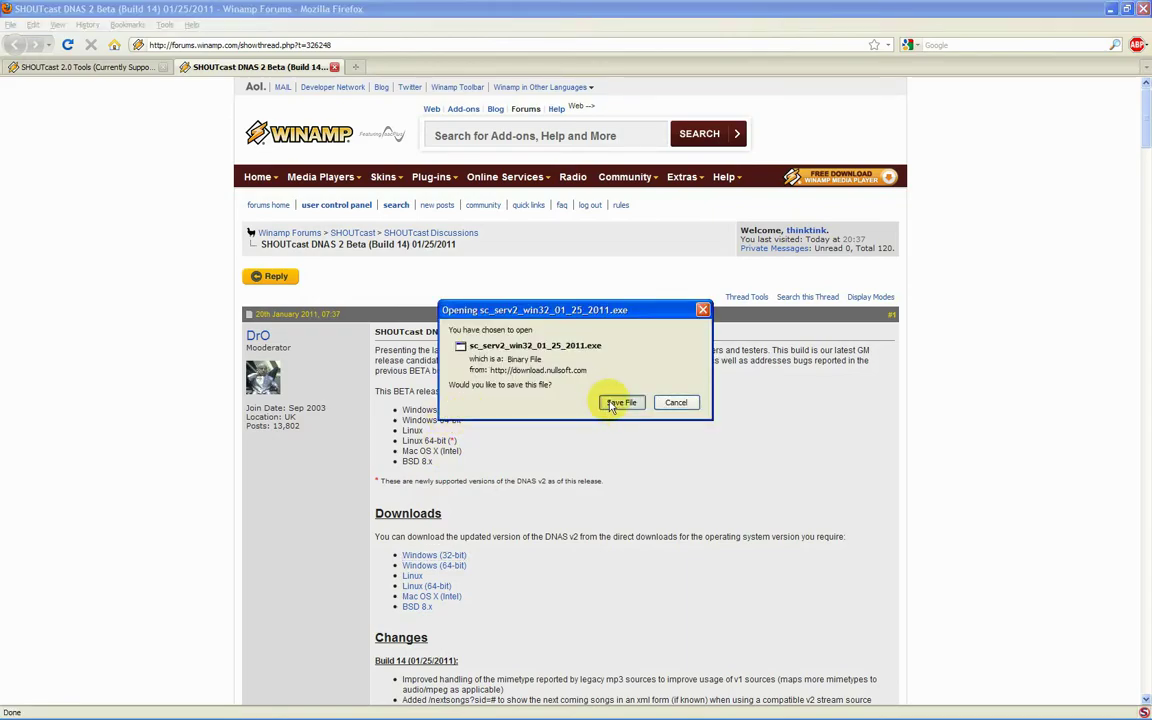
{"action": "left_click", "coordinate": [612, 403]}
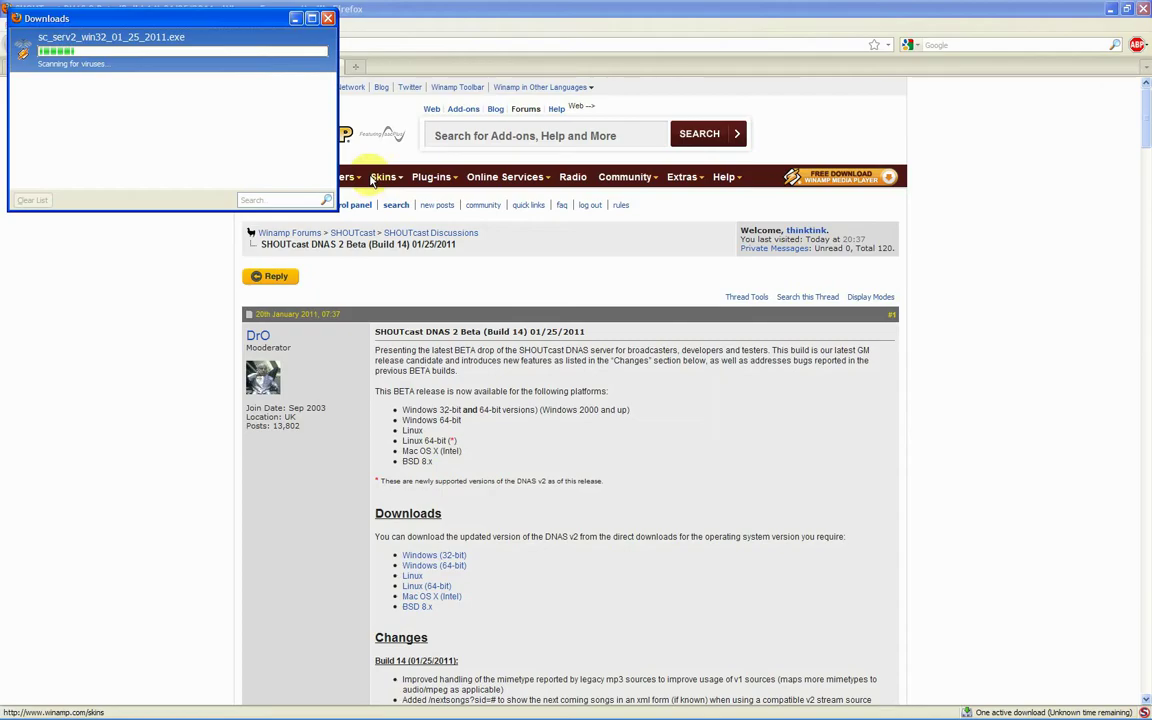
{"action": "left_click", "coordinate": [327, 18]}
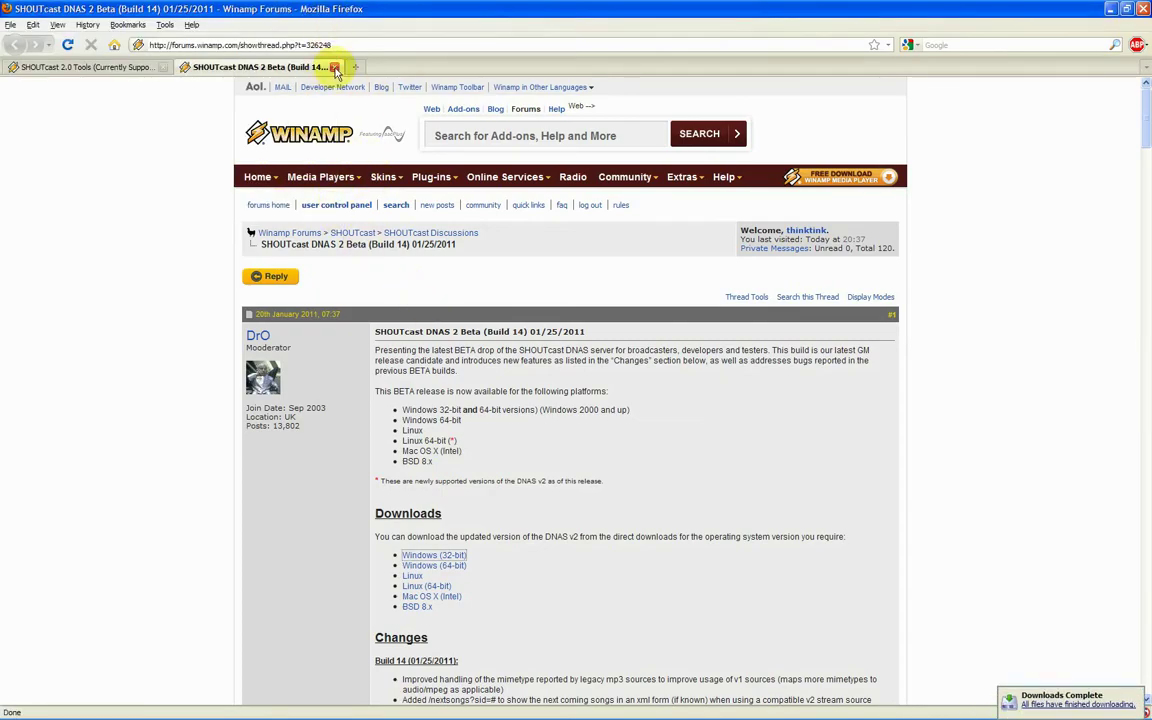
Step: From the Transcoder 2 Beta thread, save the Windows (32-bit) installer sc_trans_win32_12_14_2010.exe
{"action": "left_click", "coordinate": [335, 68]}
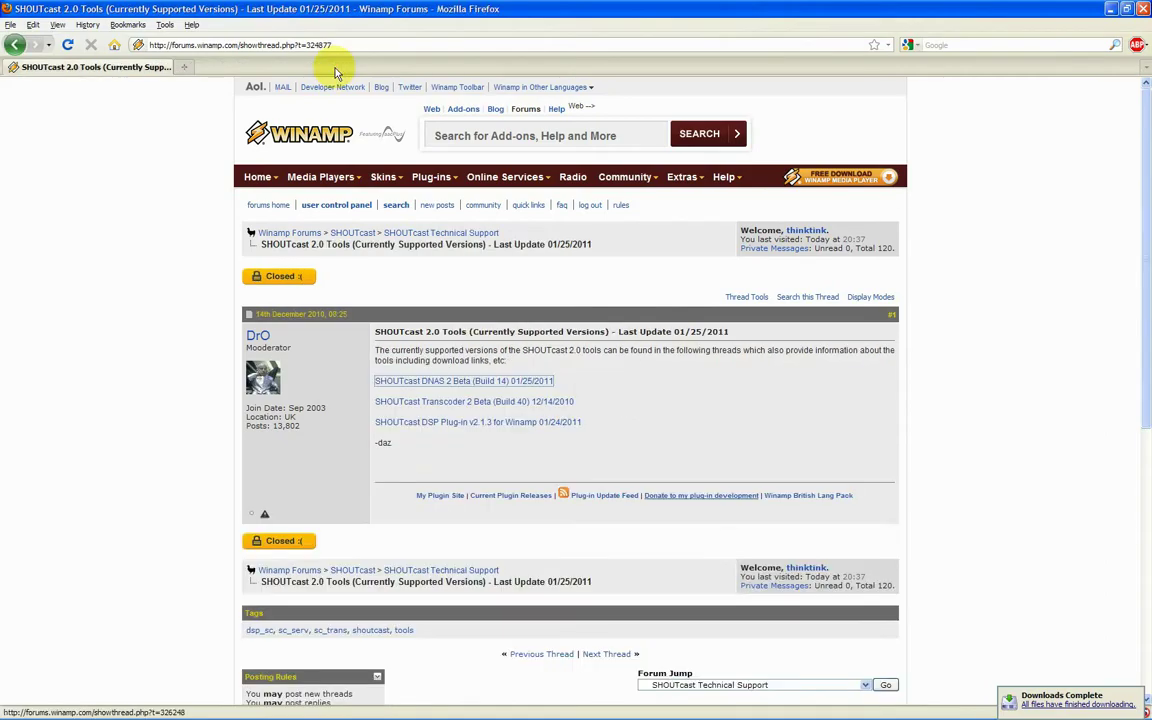
{"action": "left_click", "coordinate": [455, 402]}
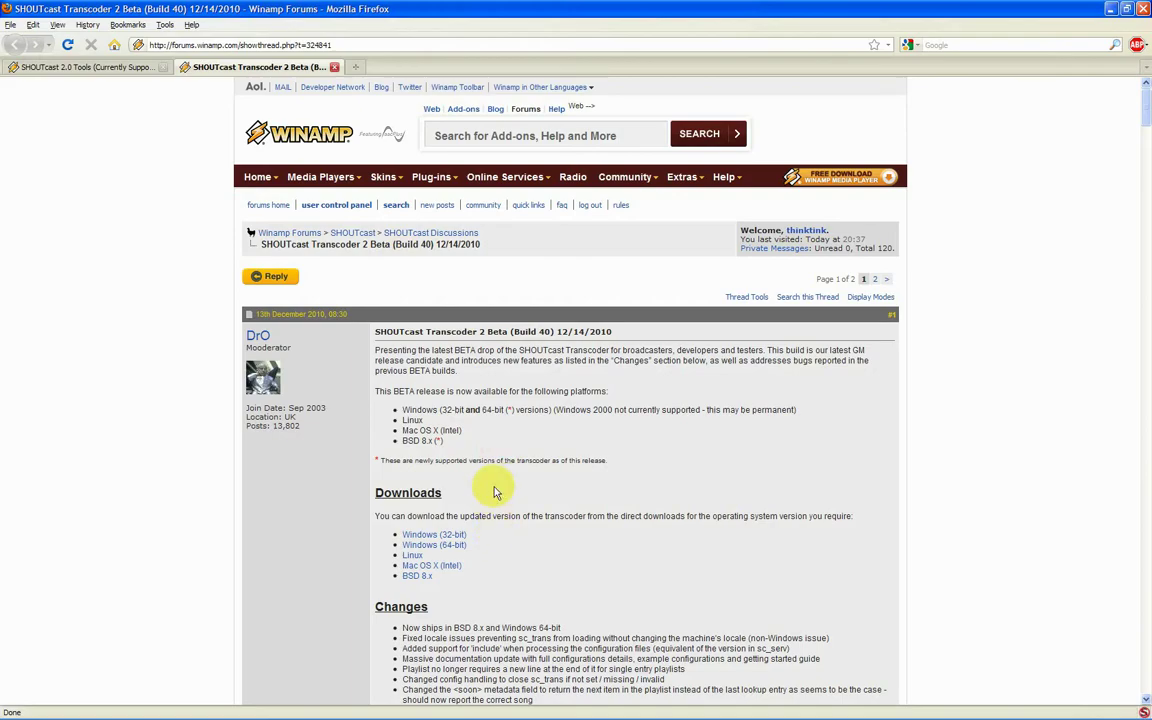
{"action": "left_click", "coordinate": [456, 537]}
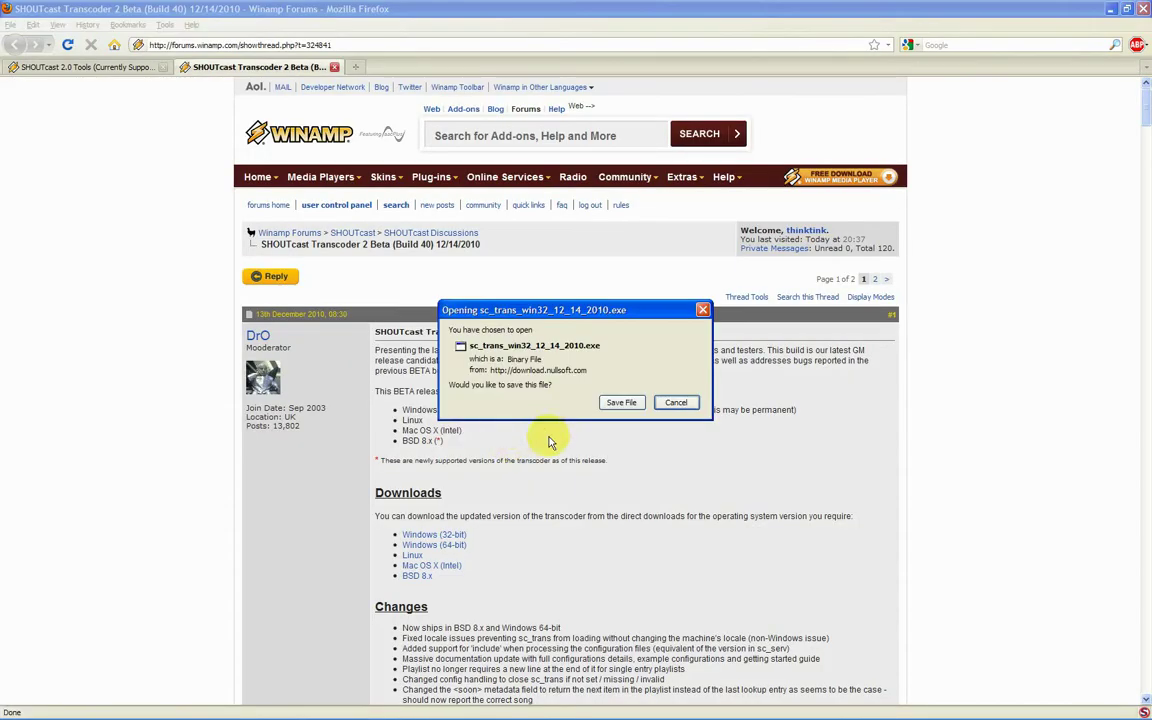
{"action": "left_click", "coordinate": [617, 403]}
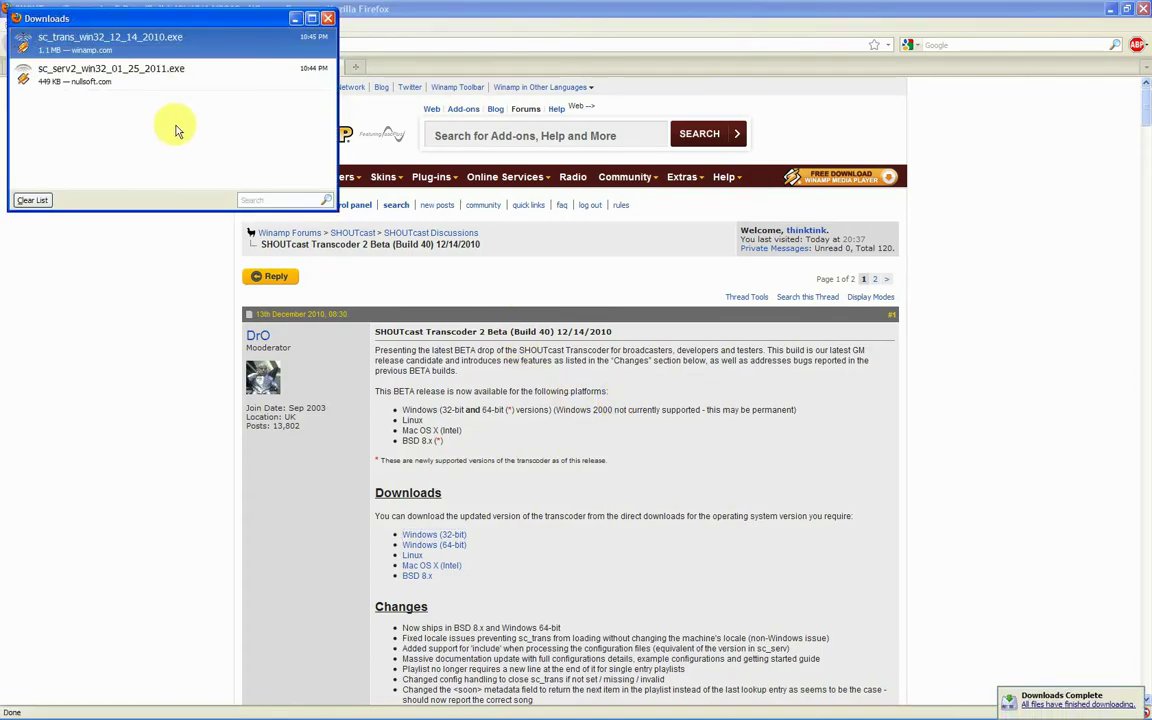
Step: Launch the downloaded sc_serv2 installer from Downloads, allowing the unverified executable to run
{"action": "right_click", "coordinate": [175, 84]}
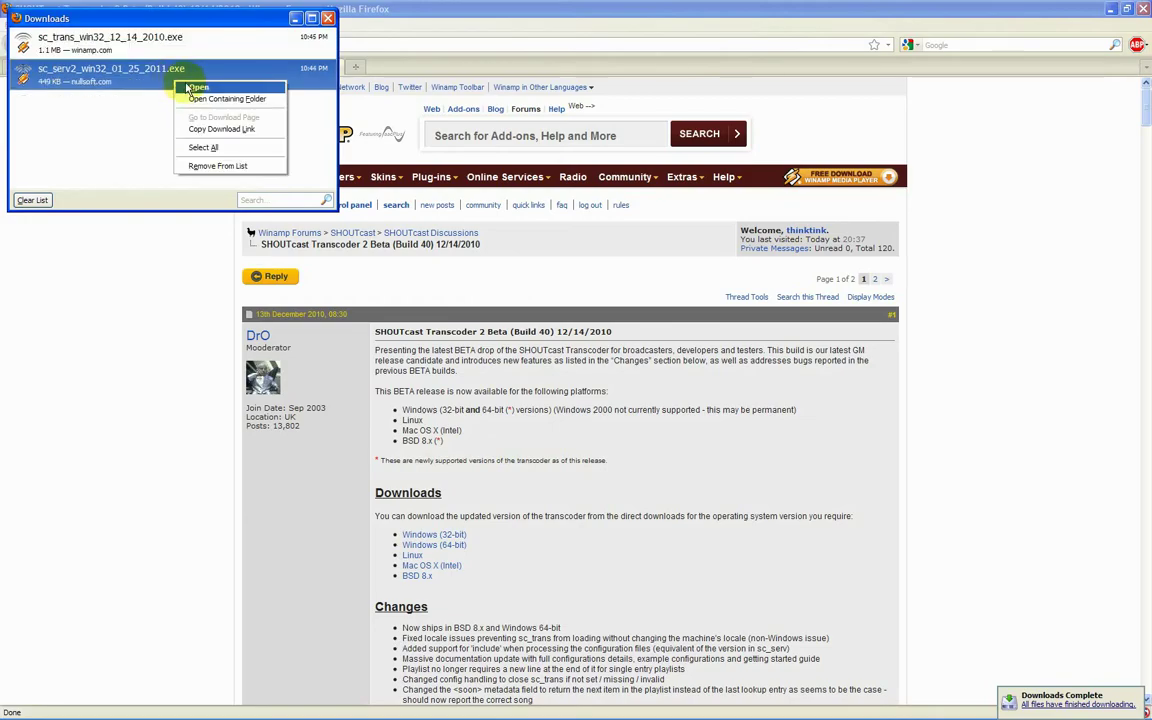
{"action": "left_click", "coordinate": [199, 87]}
{"action": "left_click", "coordinate": [78, 124]}
{"action": "left_click", "coordinate": [160, 144]}
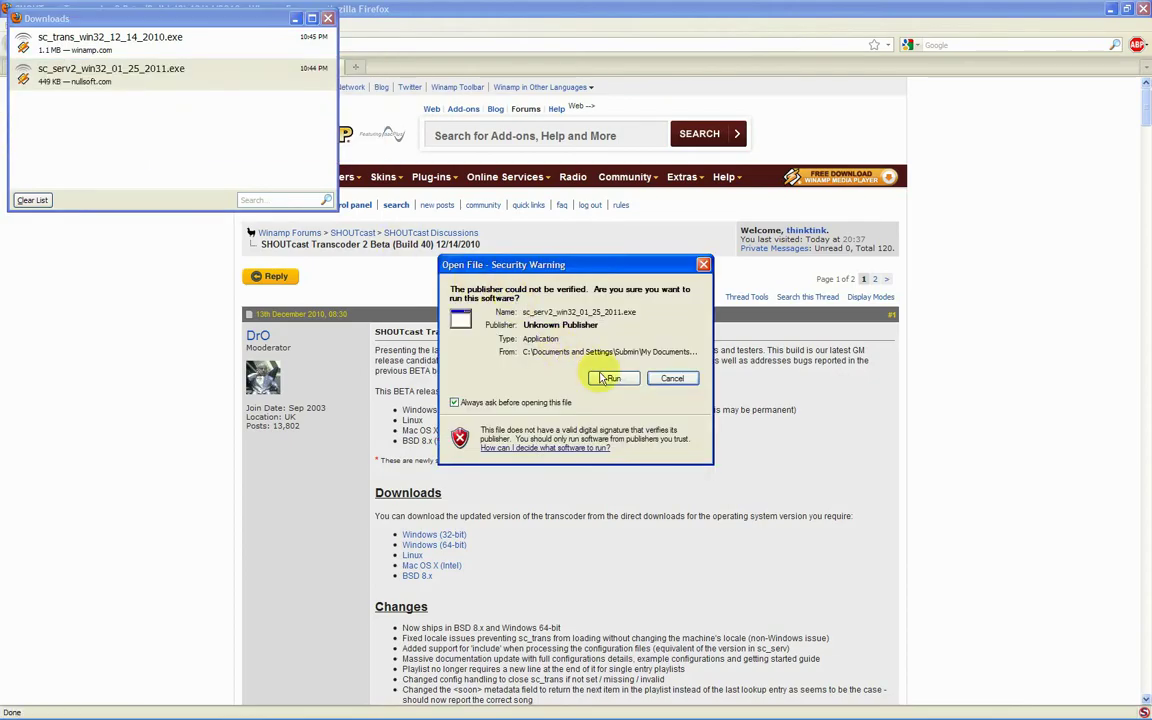
{"action": "left_click", "coordinate": [608, 378]}
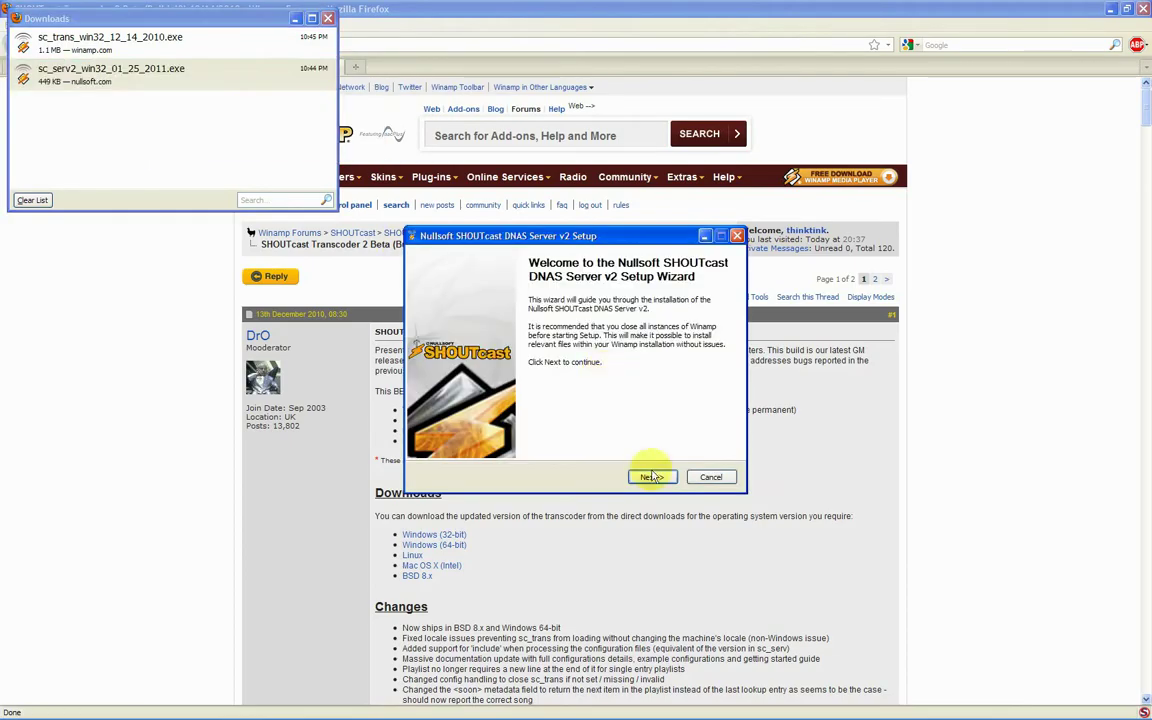
Step: Run a Full Install of DNAS Server v2 to the default location, skipping the readme
{"action": "left_click", "coordinate": [652, 477]}
{"action": "left_click", "coordinate": [652, 477]}
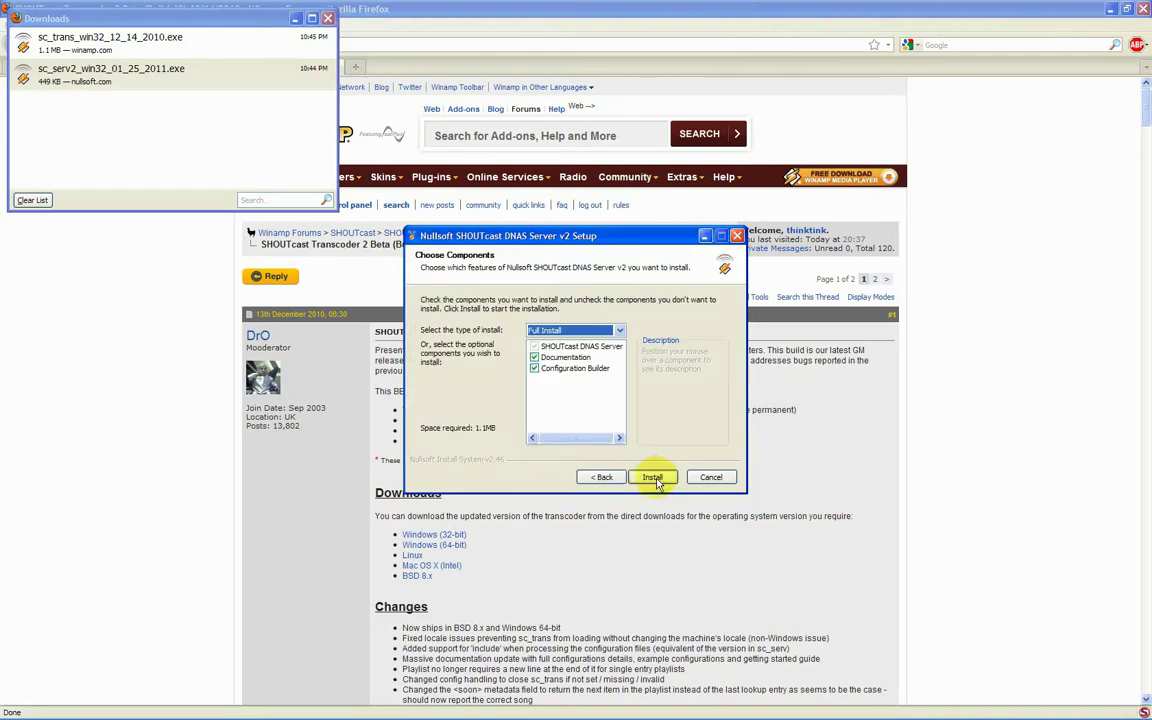
{"action": "left_click", "coordinate": [652, 477]}
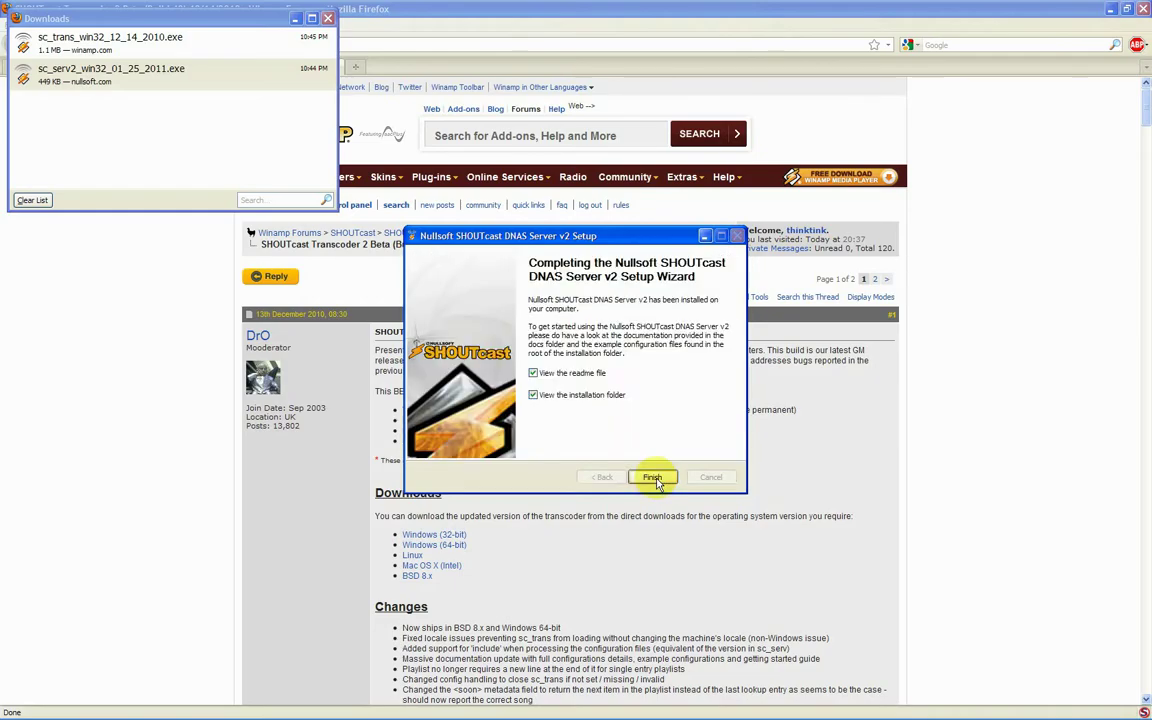
{"action": "left_click", "coordinate": [580, 373]}
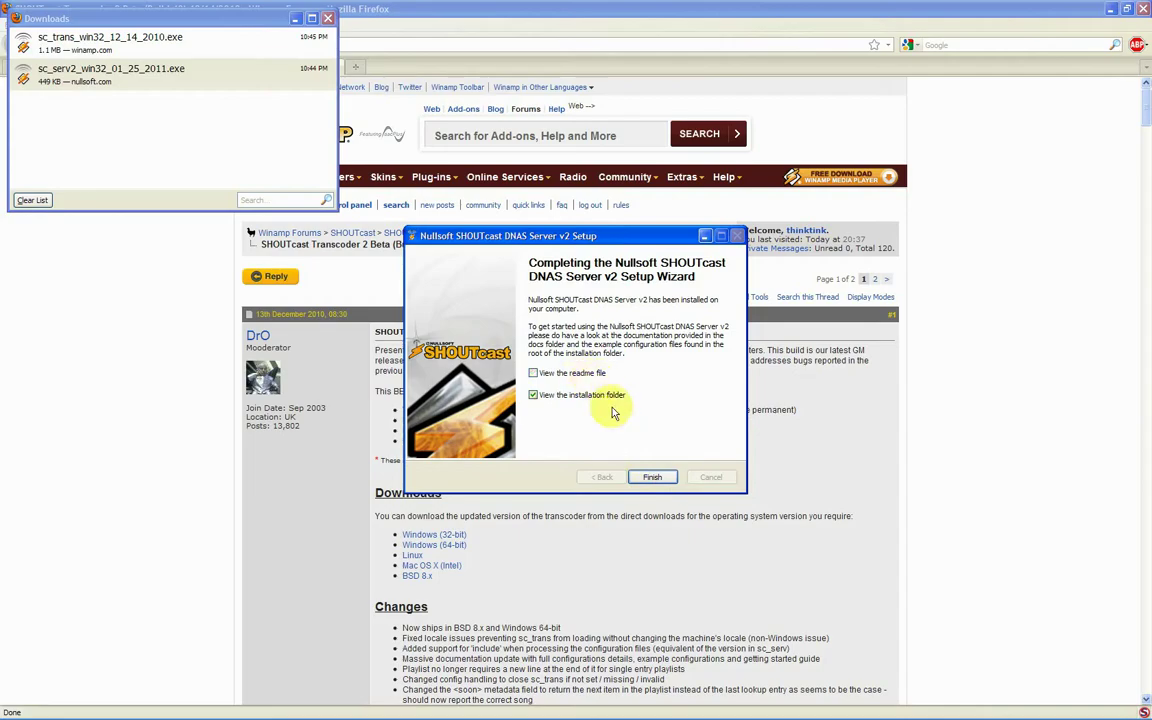
{"action": "left_click", "coordinate": [650, 477]}
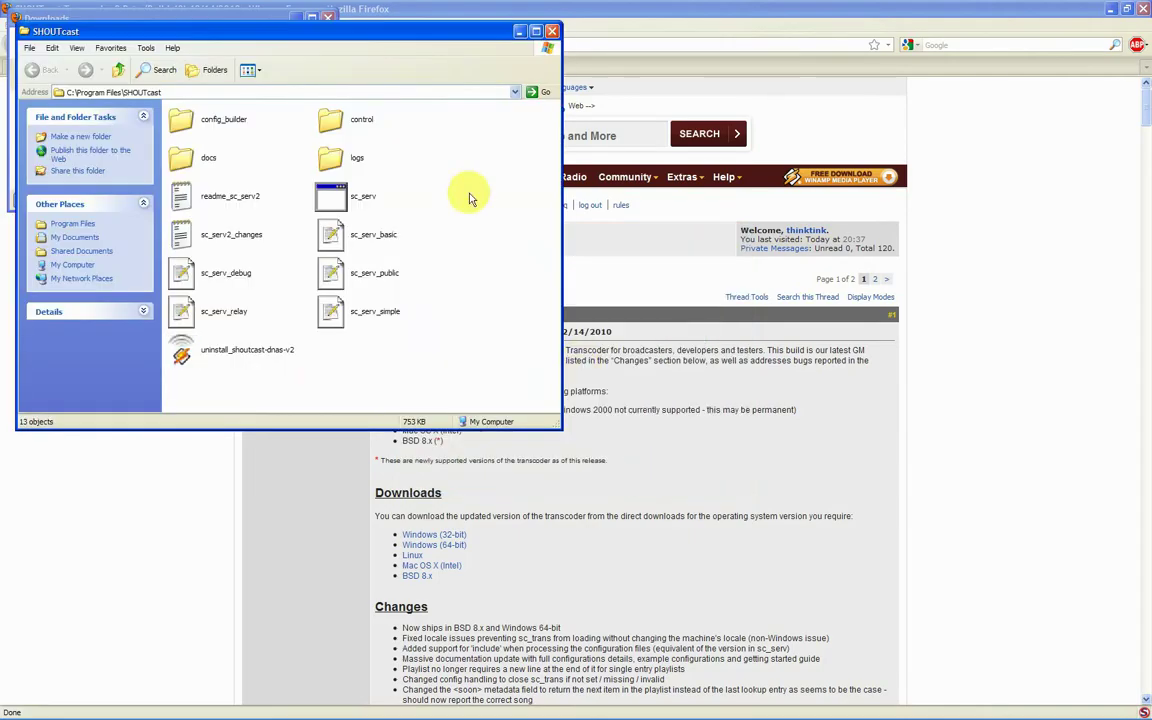
Step: Launch the downloaded sc_trans installer from Downloads, allowing the unverified executable to run
{"action": "left_click_drag", "start_coordinate": [373, 31], "coordinate": [803, 182]}
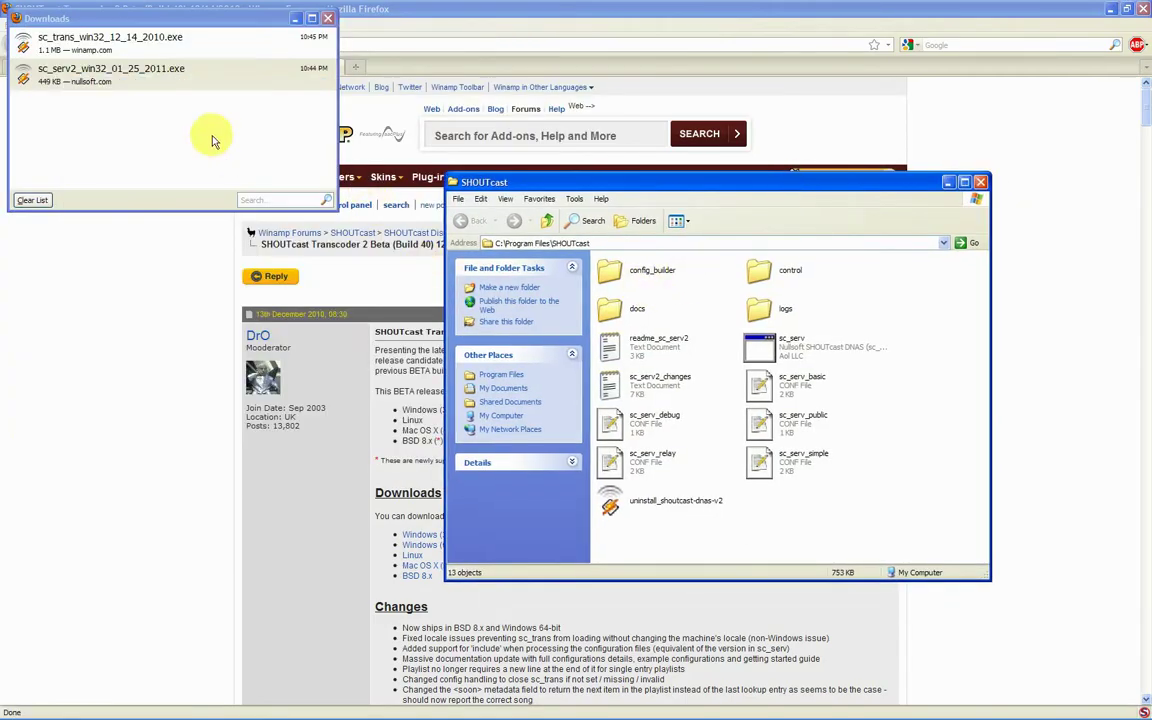
{"action": "left_click", "coordinate": [111, 50]}
{"action": "right_click", "coordinate": [111, 50]}
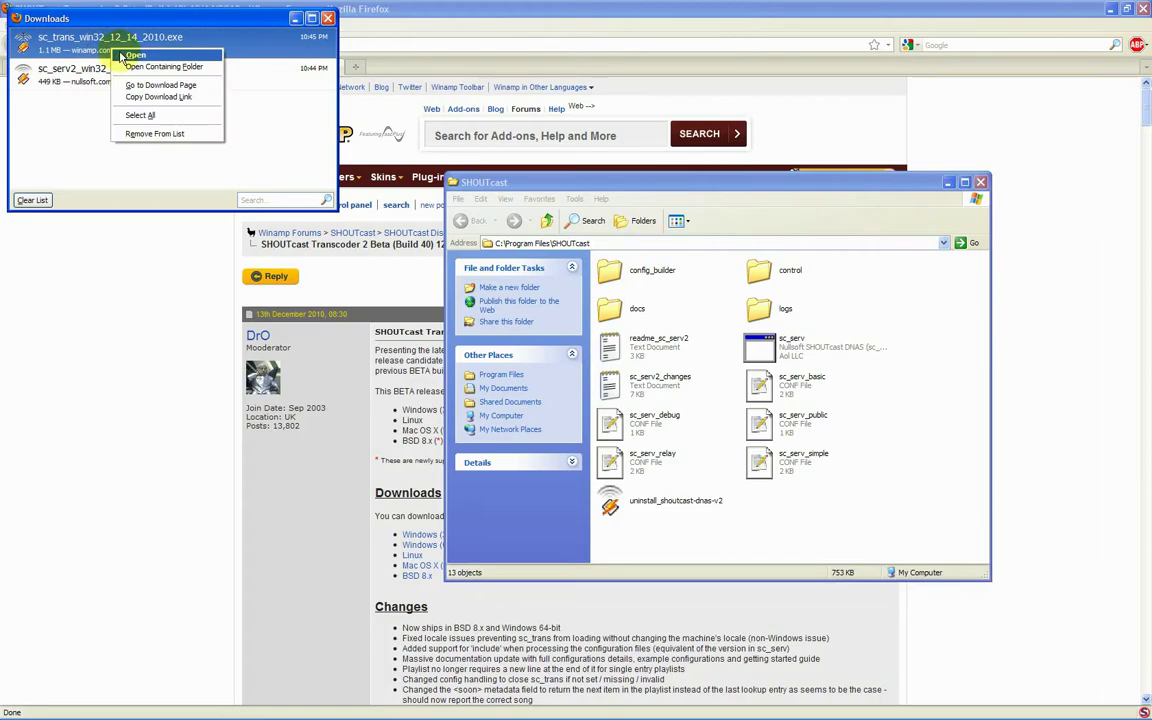
{"action": "left_click", "coordinate": [121, 55]}
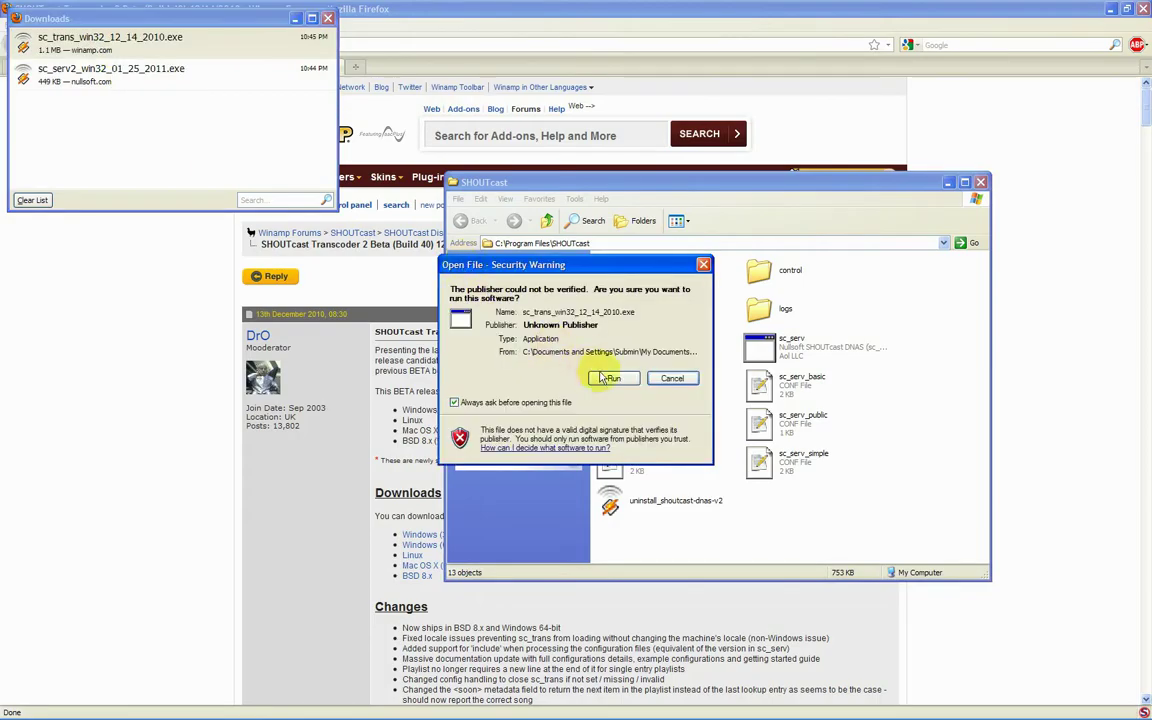
{"action": "left_click", "coordinate": [607, 380]}
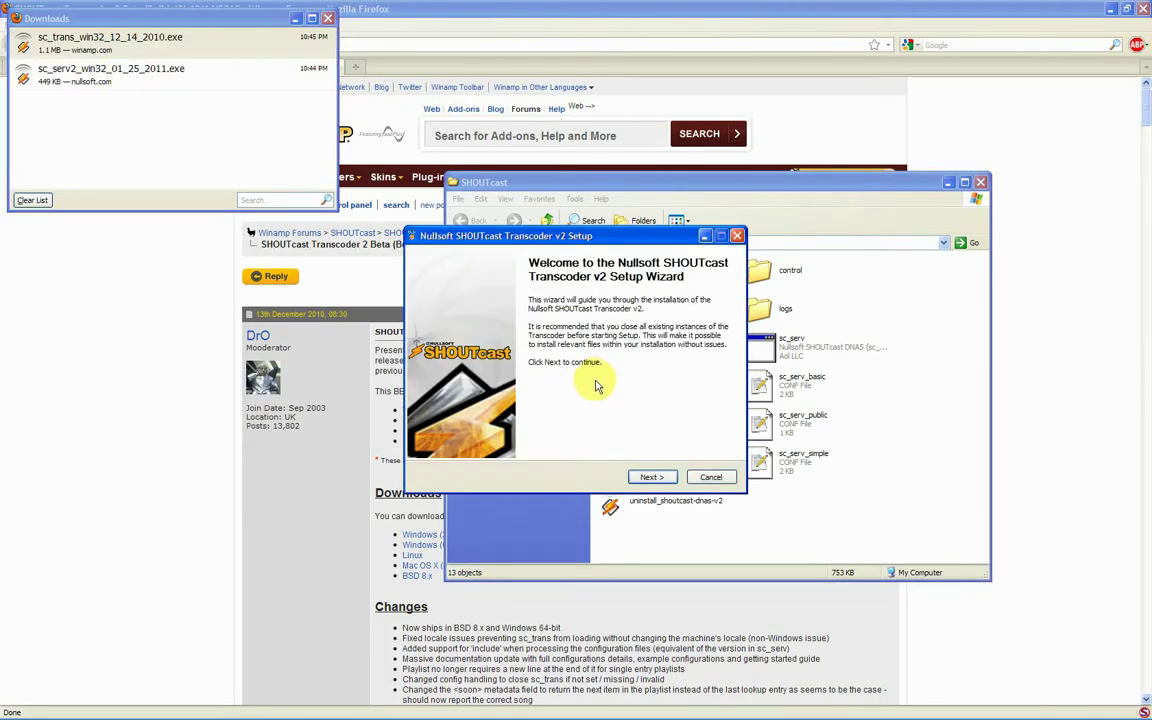
Step: Complete a Full Install of Transcoder v2 into C:\Program Files\SHOUTcast with default settings
{"action": "left_click", "coordinate": [652, 477]}
{"action": "left_click", "coordinate": [652, 477]}
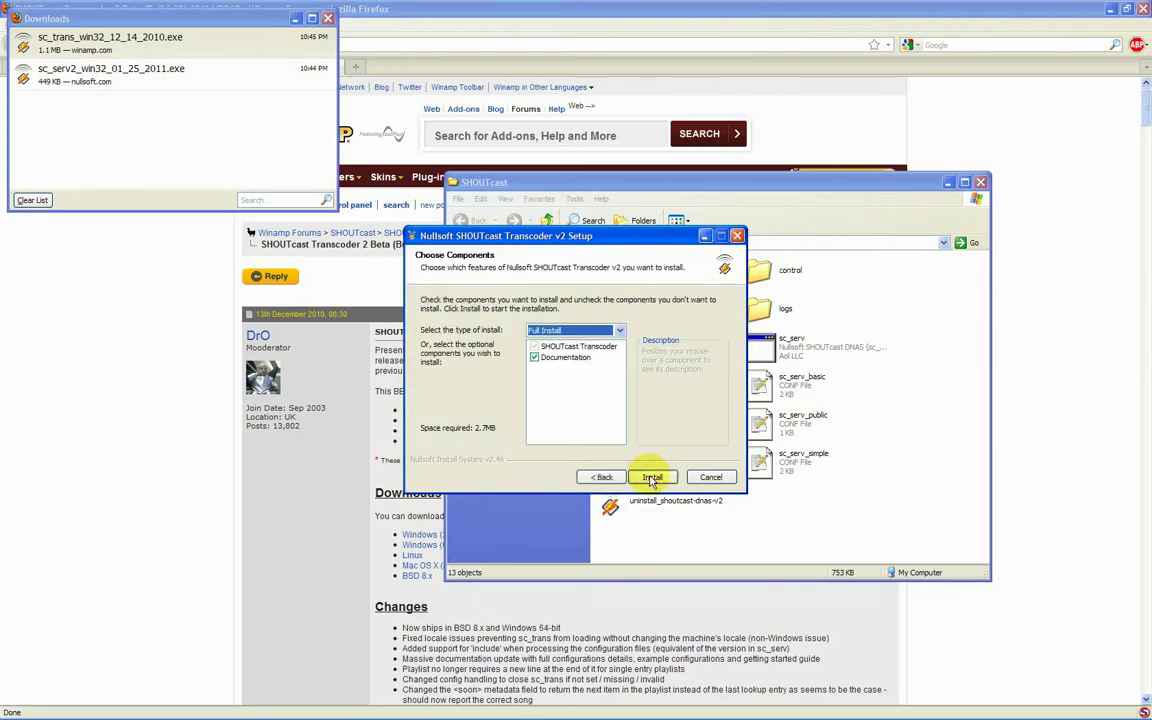
{"action": "left_click", "coordinate": [652, 477]}
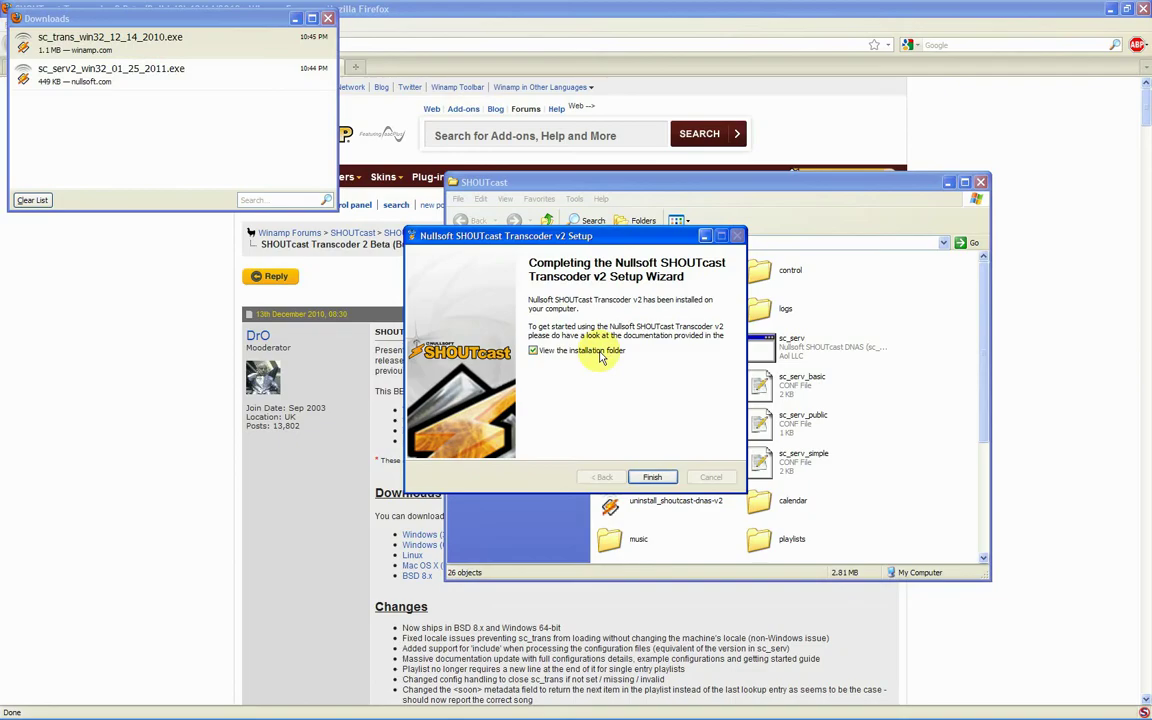
{"action": "left_click", "coordinate": [652, 477]}
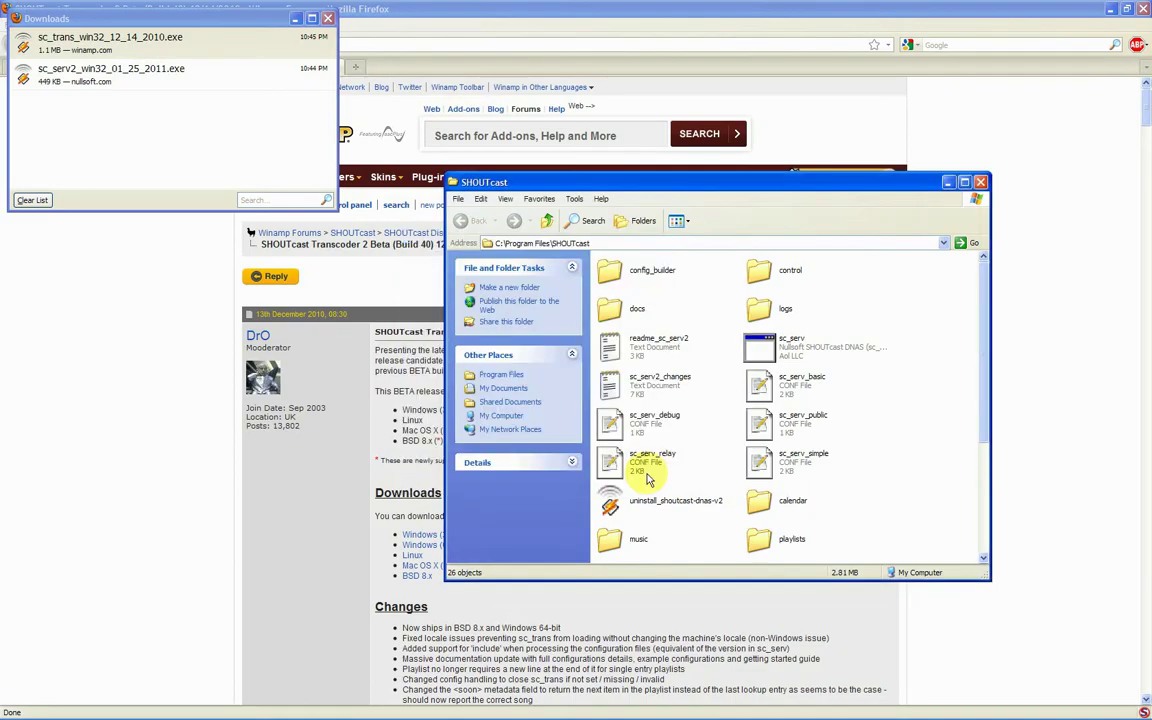
{"action": "left_click_drag", "start_coordinate": [615, 180], "coordinate": [336, 197]}
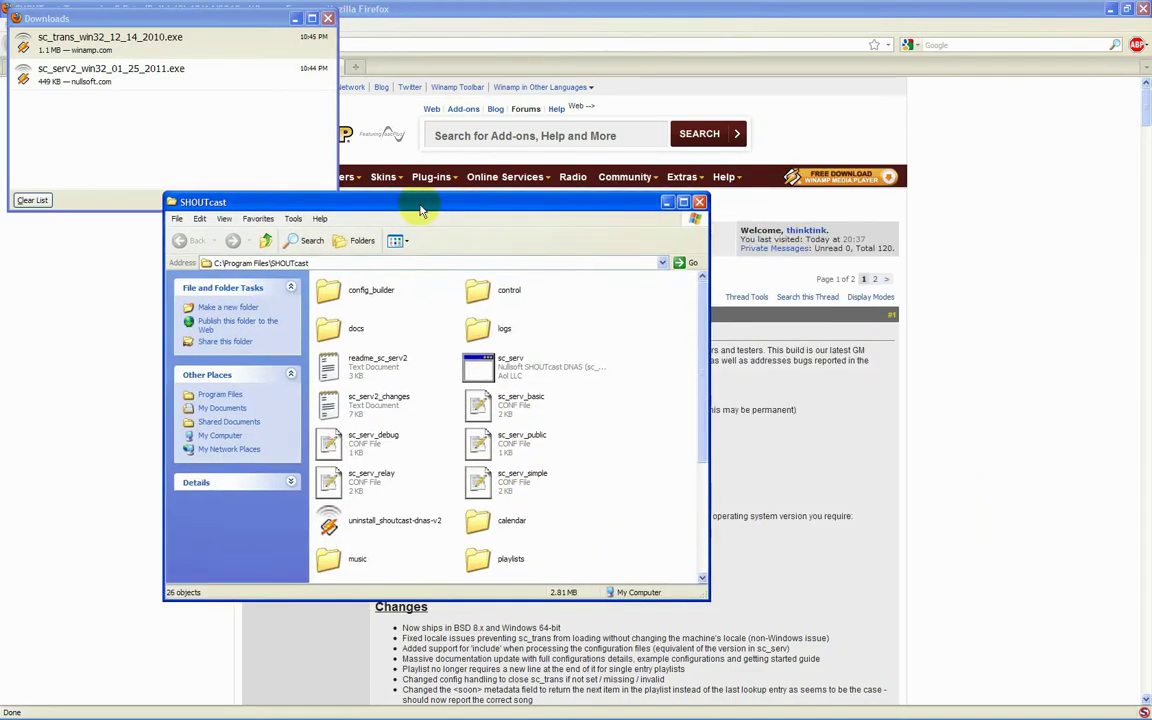
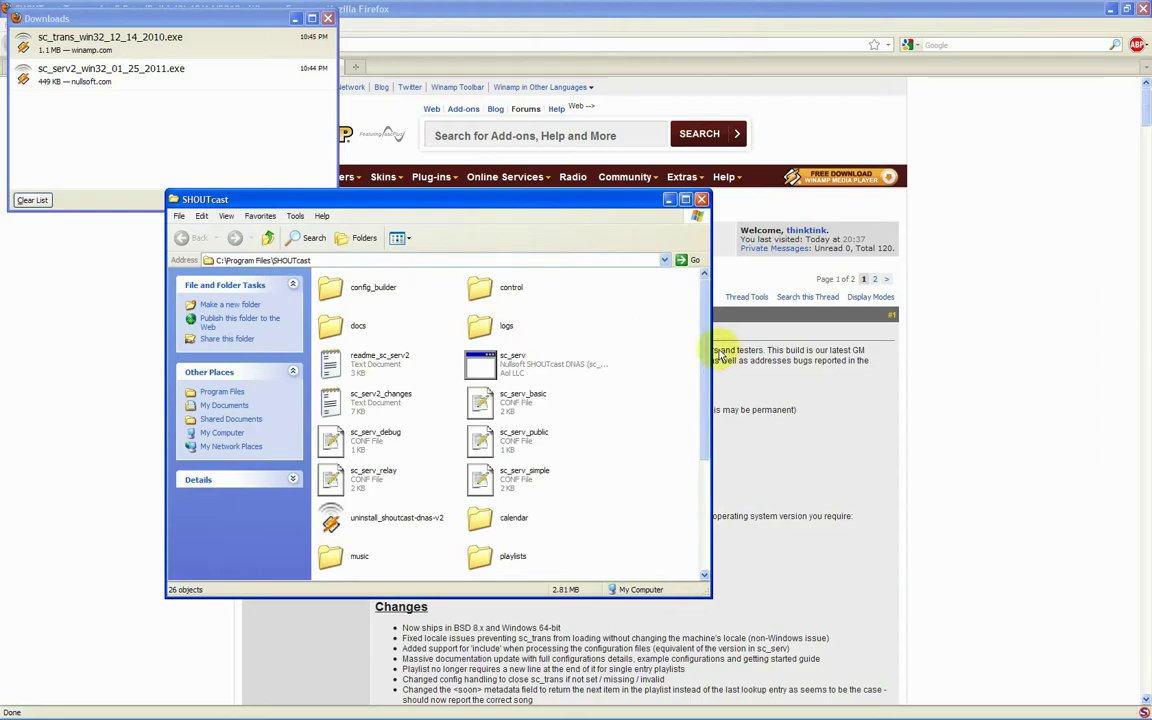
Step: Widen the SHOUTcast folder window and close the Firefox Downloads list
{"action": "left_click_drag", "start_coordinate": [714, 352], "coordinate": [1003, 335]}
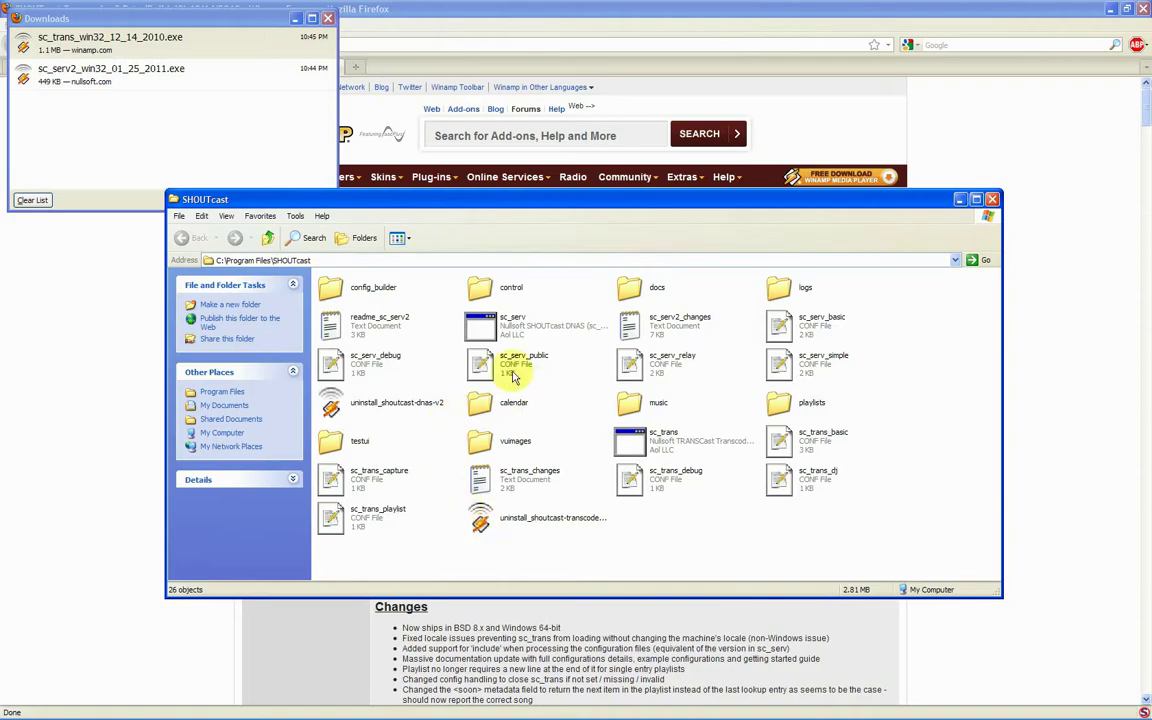
{"action": "left_click", "coordinate": [480, 326]}
{"action": "left_click", "coordinate": [630, 440]}
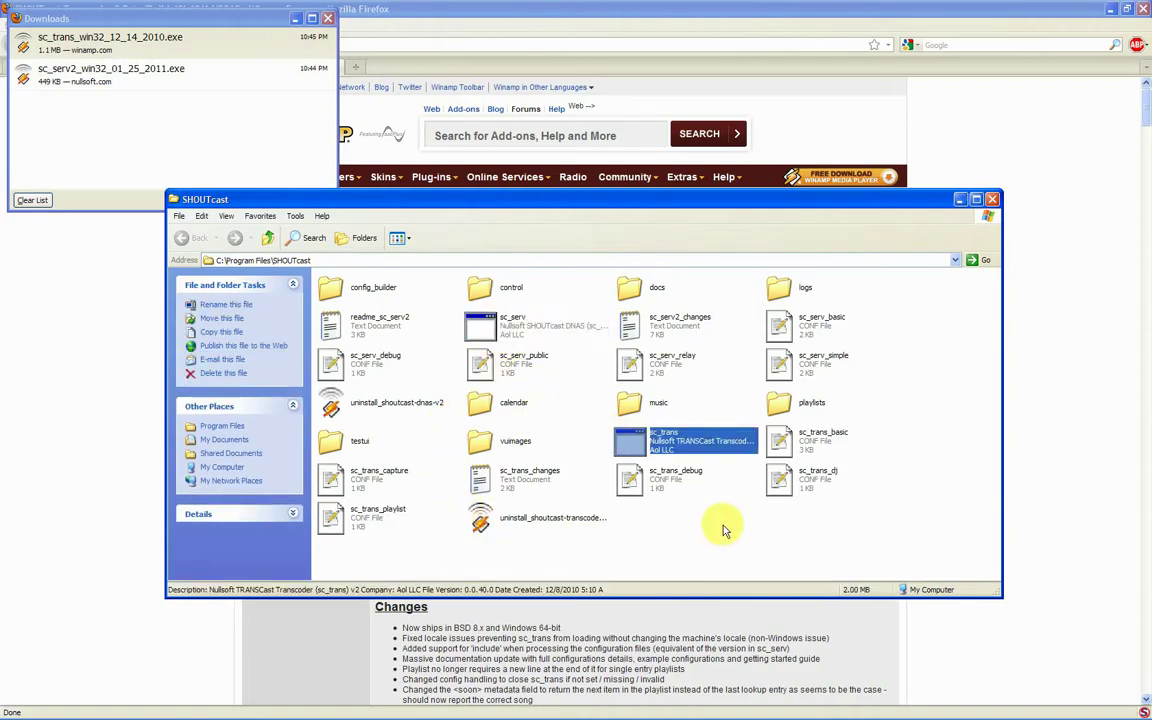
{"action": "left_click", "coordinate": [728, 545]}
{"action": "left_click", "coordinate": [226, 19]}
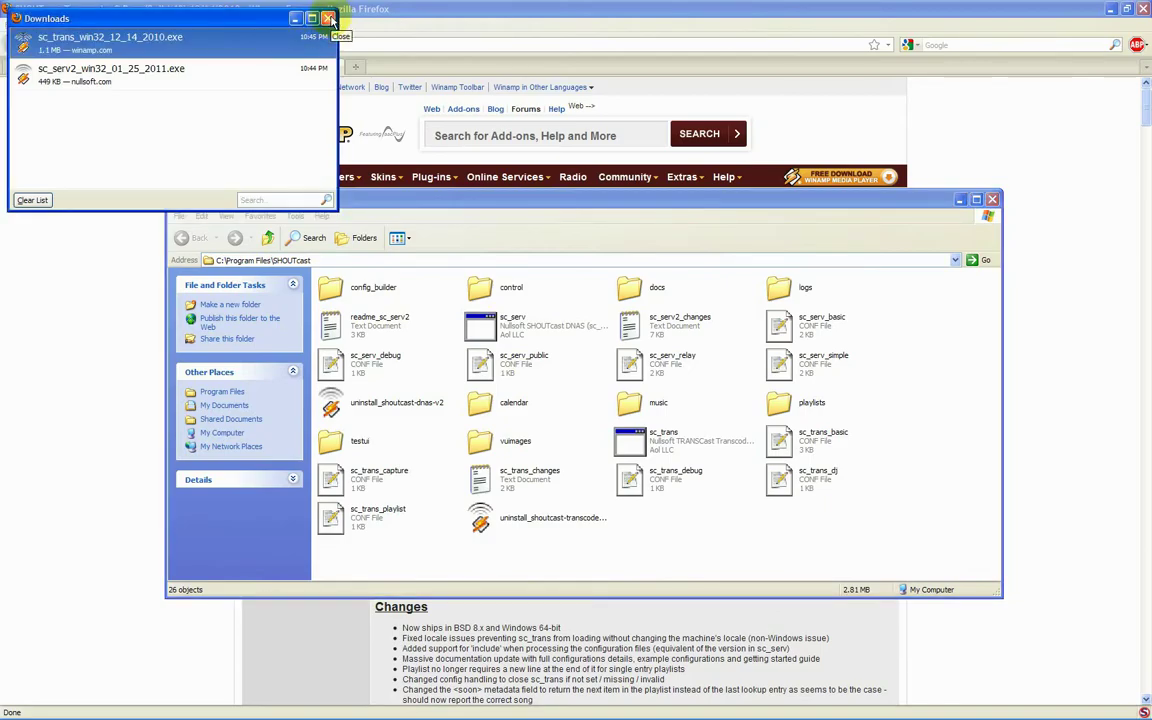
{"action": "left_click", "coordinate": [328, 19]}
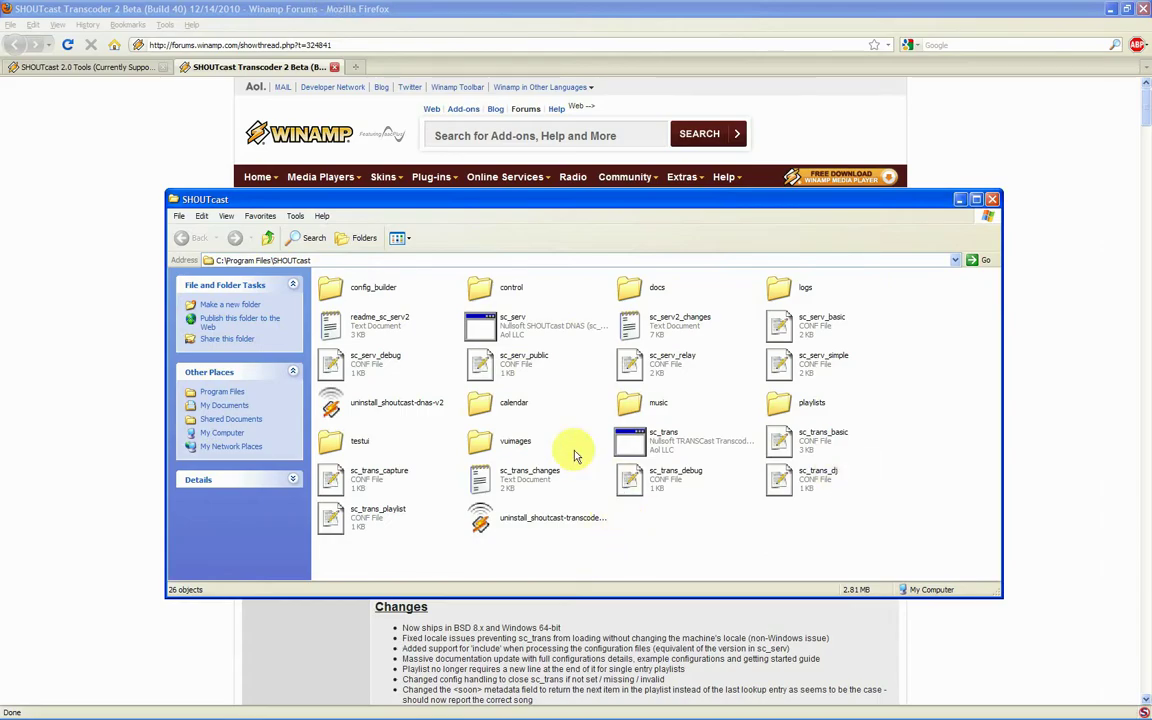
Step: Open the config_builder folder and open config_builder.html in Firefox
{"action": "left_click", "coordinate": [328, 288]}
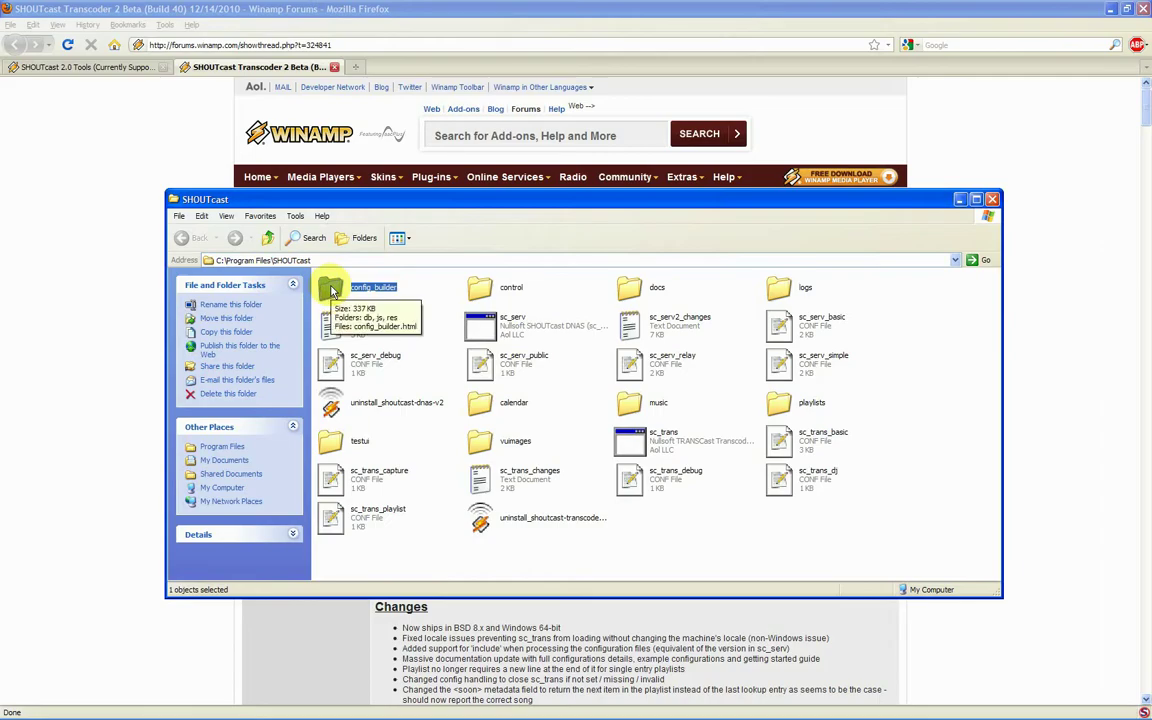
{"action": "double_click", "coordinate": [333, 290]}
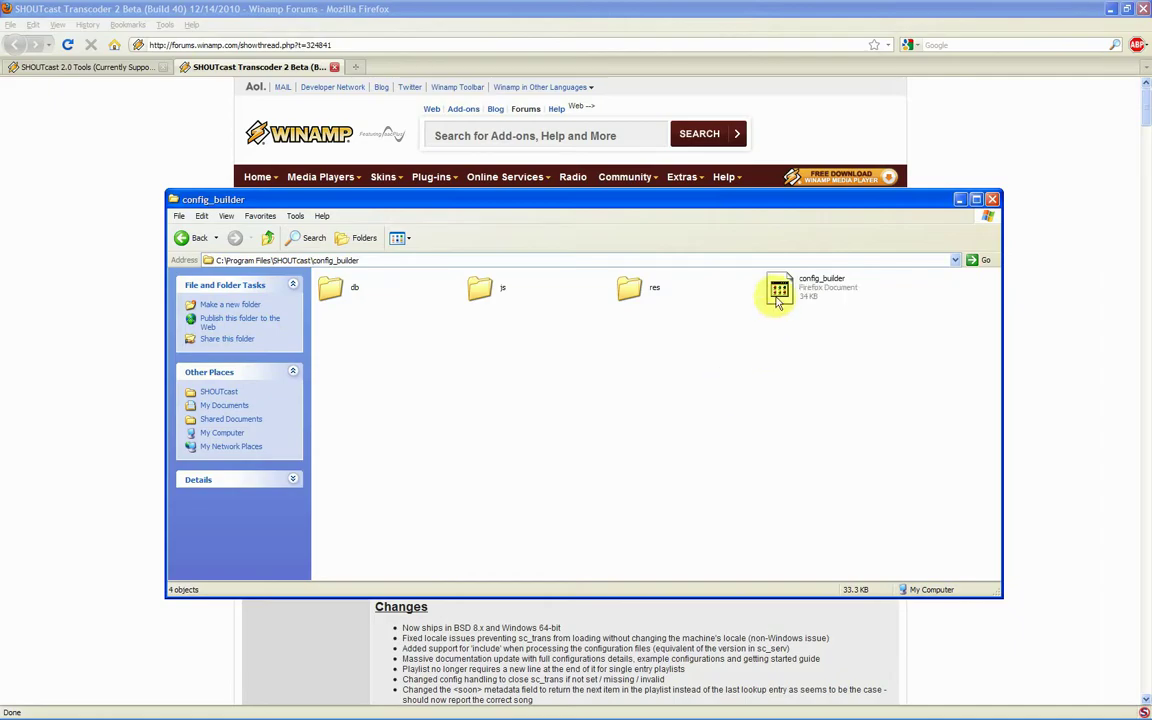
{"action": "left_click", "coordinate": [779, 300]}
{"action": "right_click", "coordinate": [779, 302]}
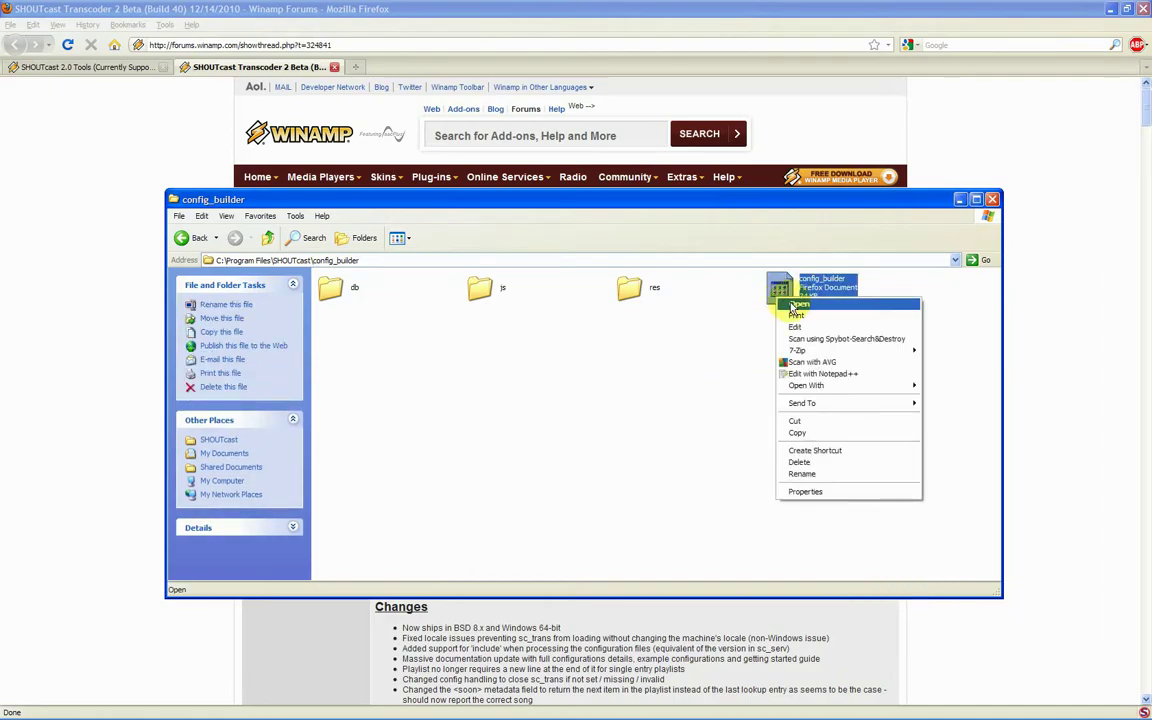
{"action": "left_click", "coordinate": [772, 336]}
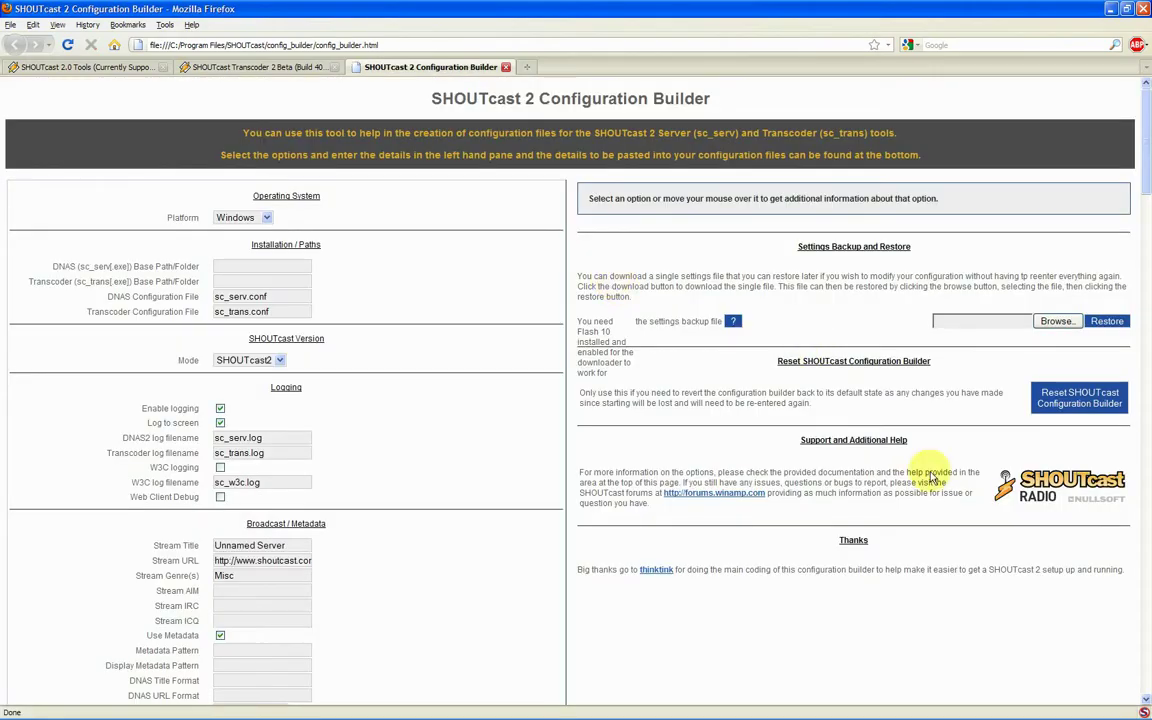
Step: Allow scripts for local file:// pages in NoScript so the builder becomes active
{"action": "left_click", "coordinate": [1144, 711]}
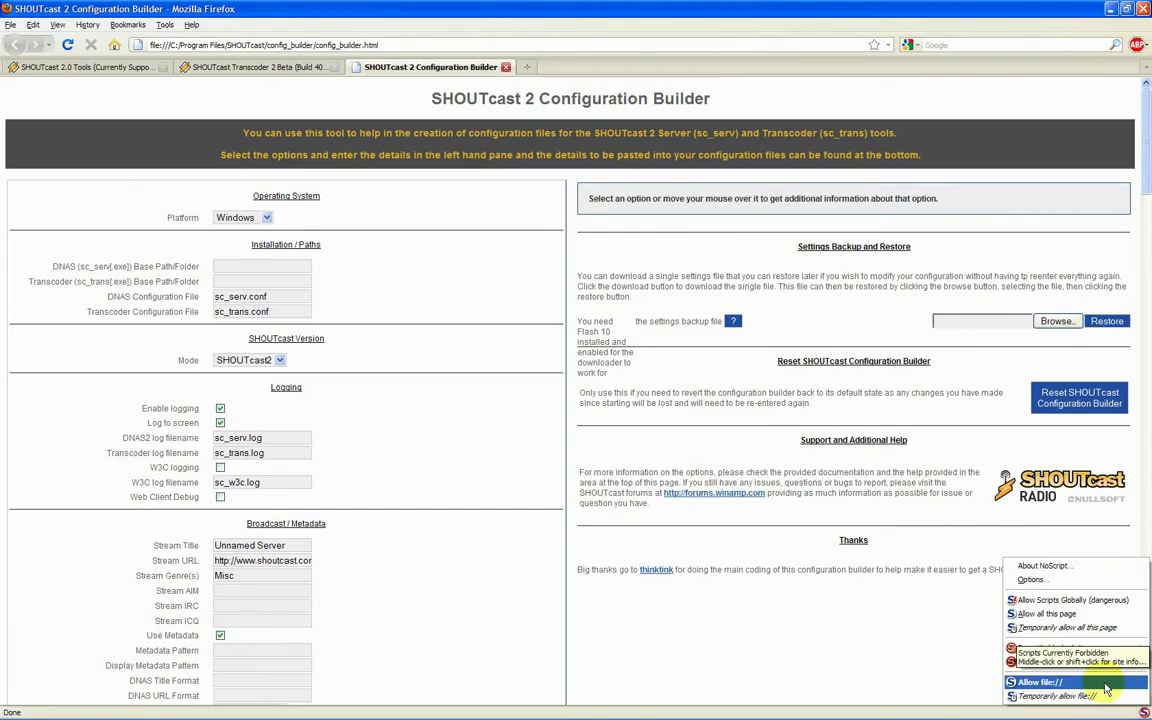
{"action": "left_click", "coordinate": [1107, 688]}
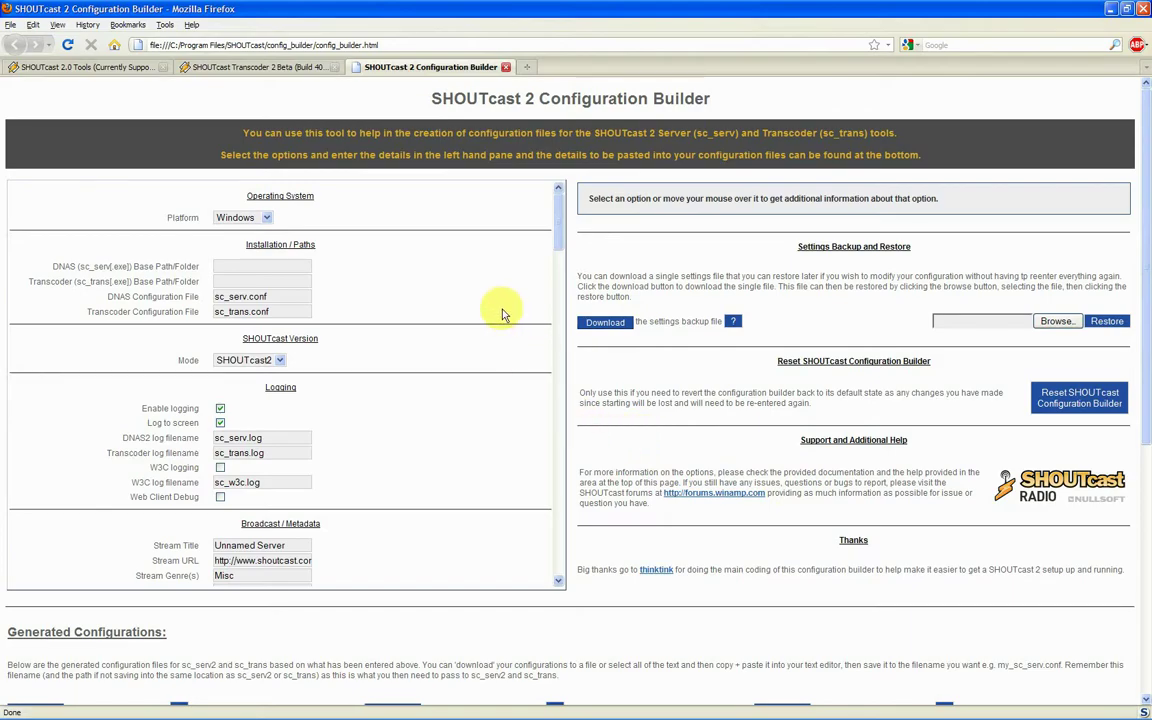
{"action": "scroll", "coordinate": [503, 311], "scroll_direction": "down", "scroll_amount": 1}
{"action": "scroll", "coordinate": [504, 311], "scroll_direction": "up", "scroll_amount": 1}
Step: Keep Windows as the Platform and bring the config_builder Explorer window back up
{"action": "left_click", "coordinate": [266, 218]}
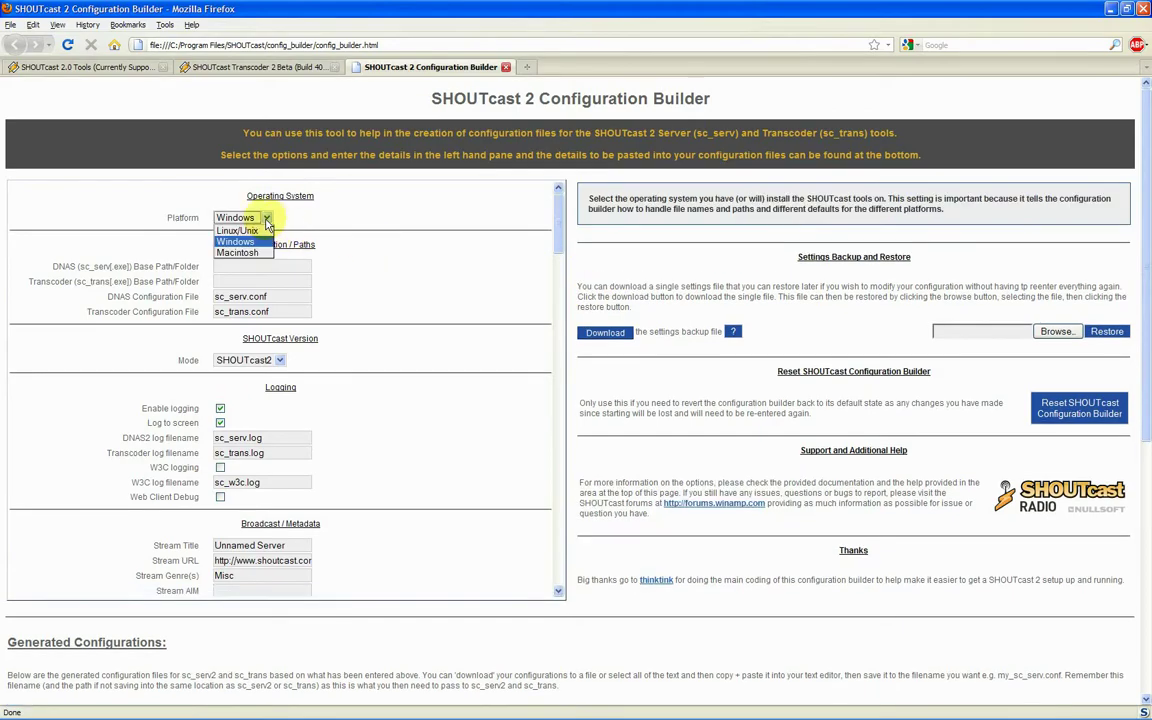
{"action": "left_click", "coordinate": [259, 243]}
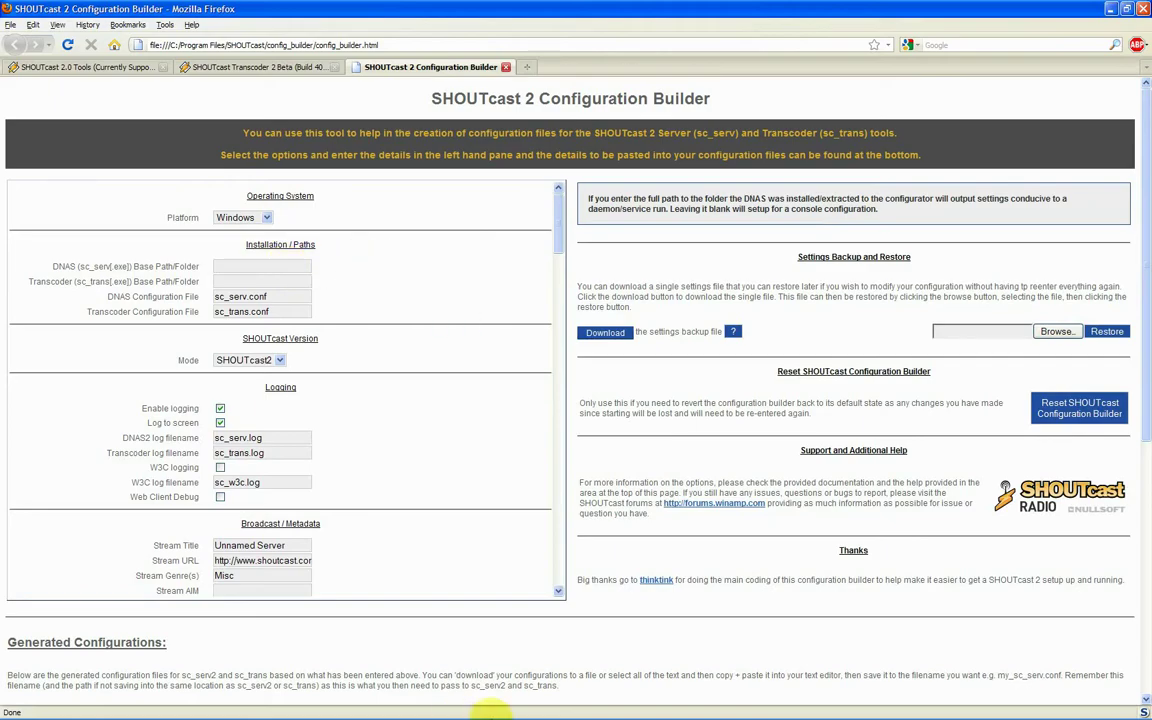
{"action": "left_click", "coordinate": [360, 709]}
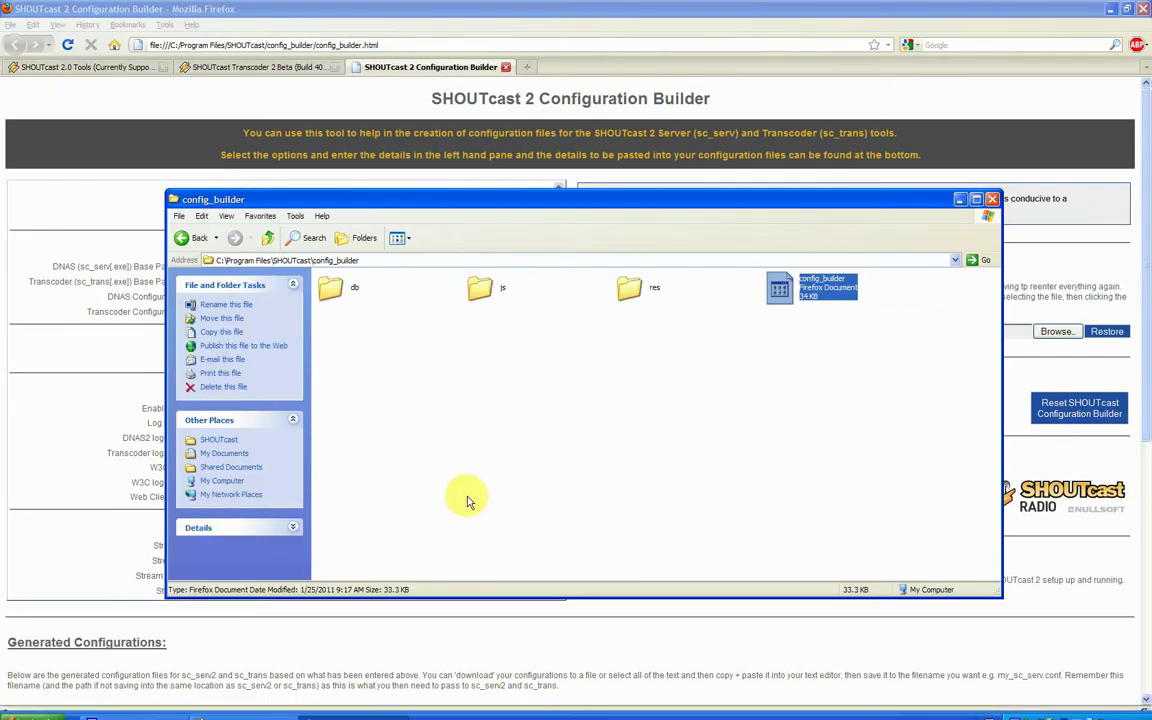
Step: Copy the C:\Program Files\SHOUTcast path and paste it into the DNAS and Transcoder Base Path fields
{"action": "left_click", "coordinate": [268, 240]}
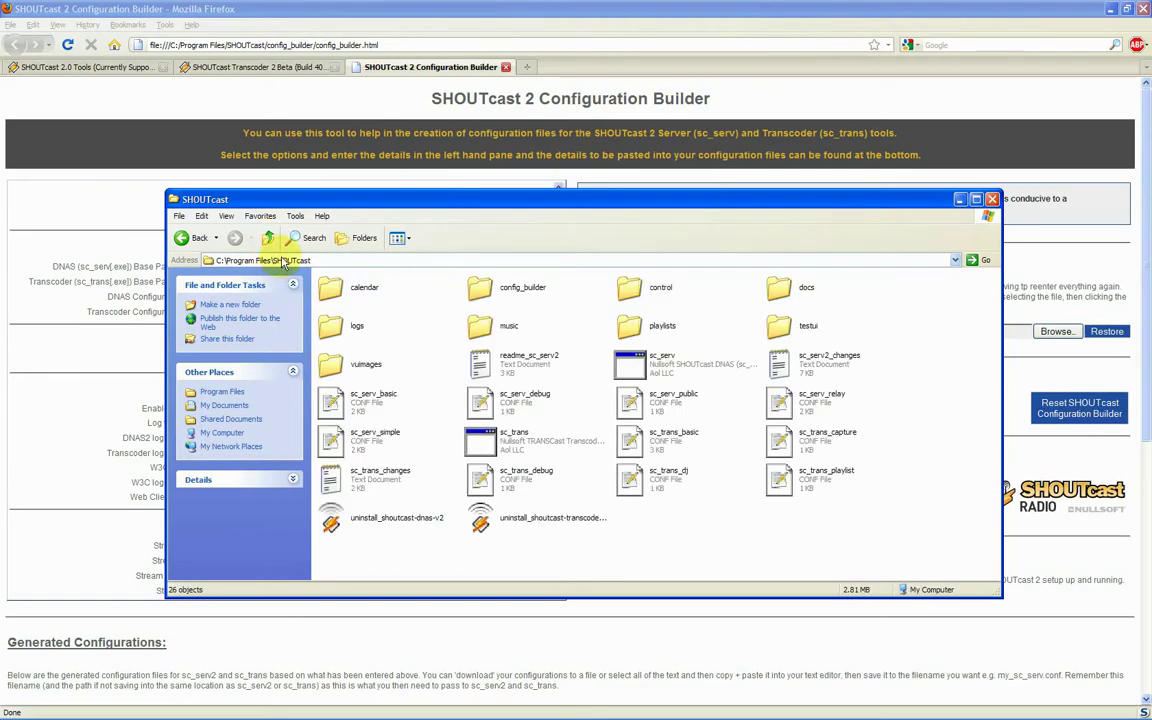
{"action": "left_click", "coordinate": [276, 262]}
{"action": "right_click", "coordinate": [276, 262]}
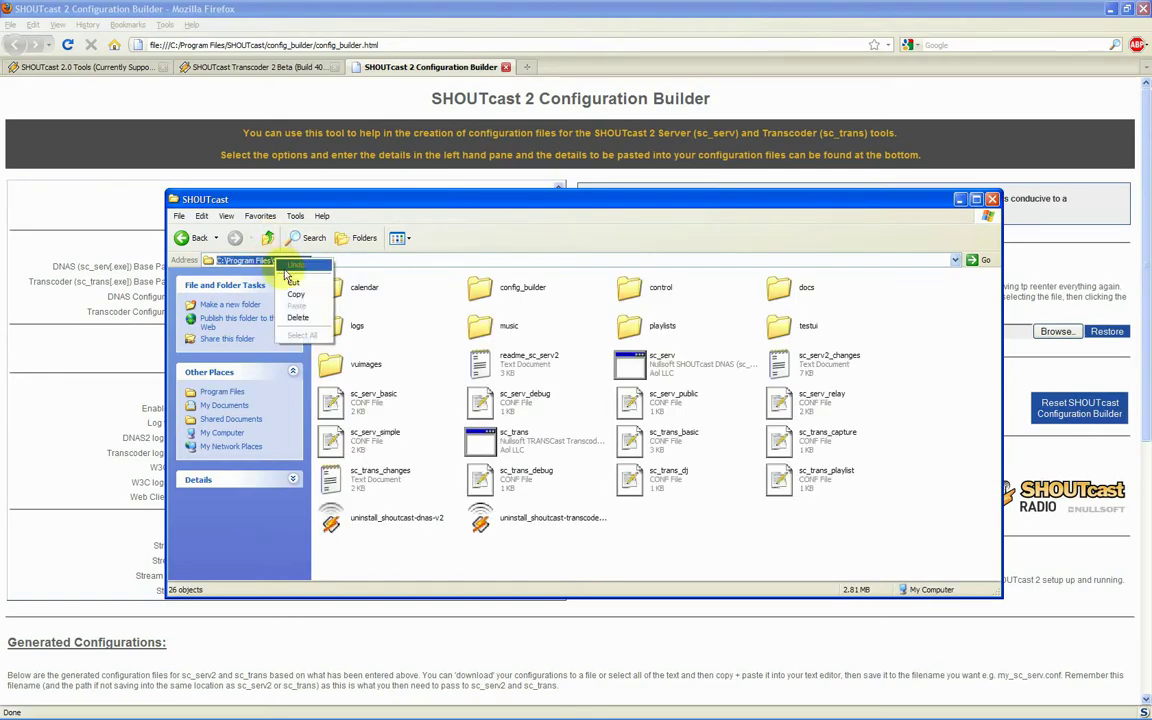
{"action": "left_click", "coordinate": [291, 297]}
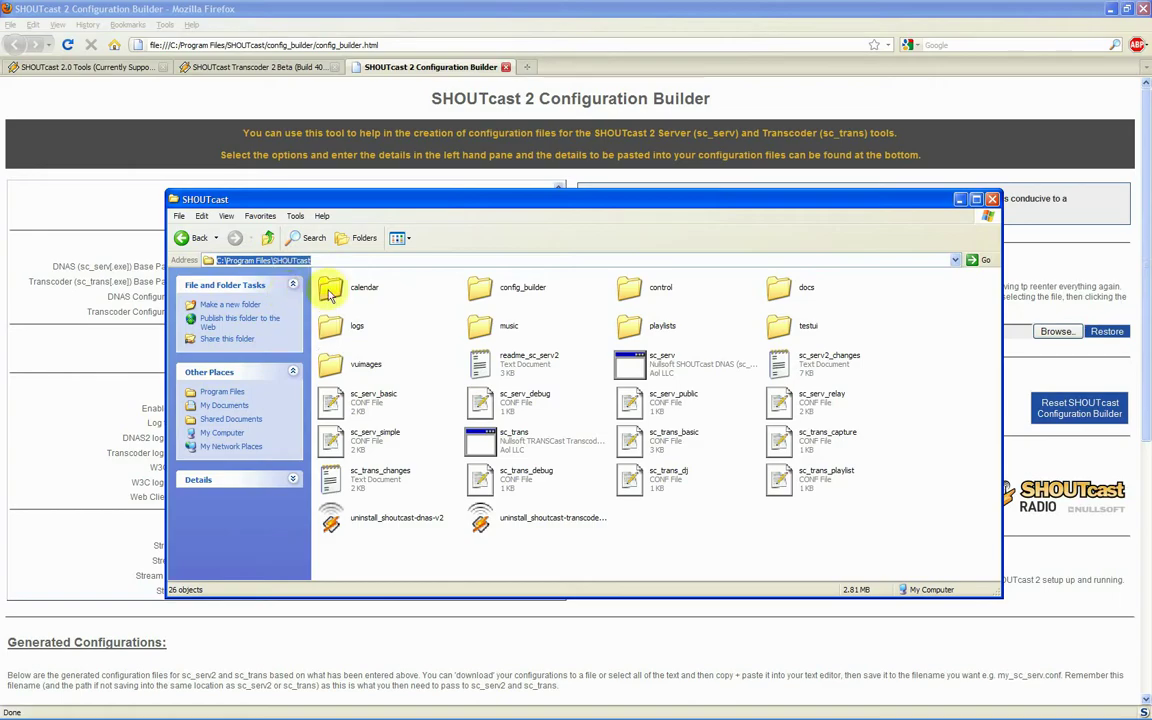
{"action": "left_click", "coordinate": [242, 8]}
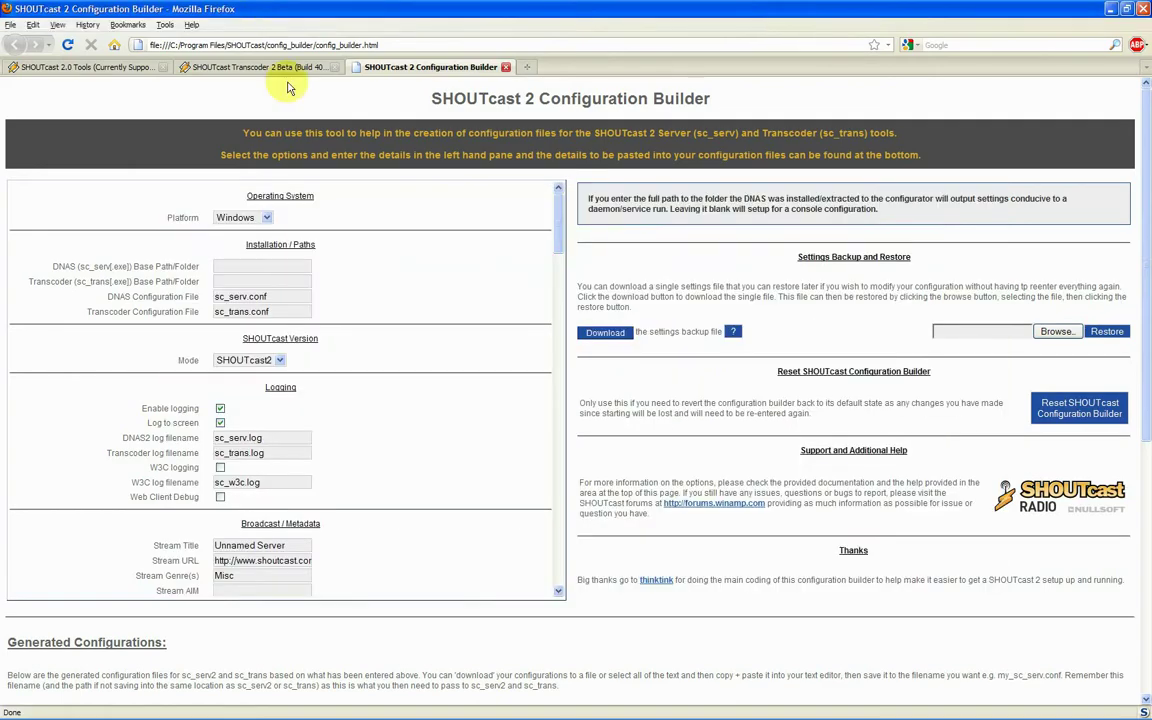
{"action": "right_click", "coordinate": [253, 267]}
{"action": "left_click", "coordinate": [287, 320]}
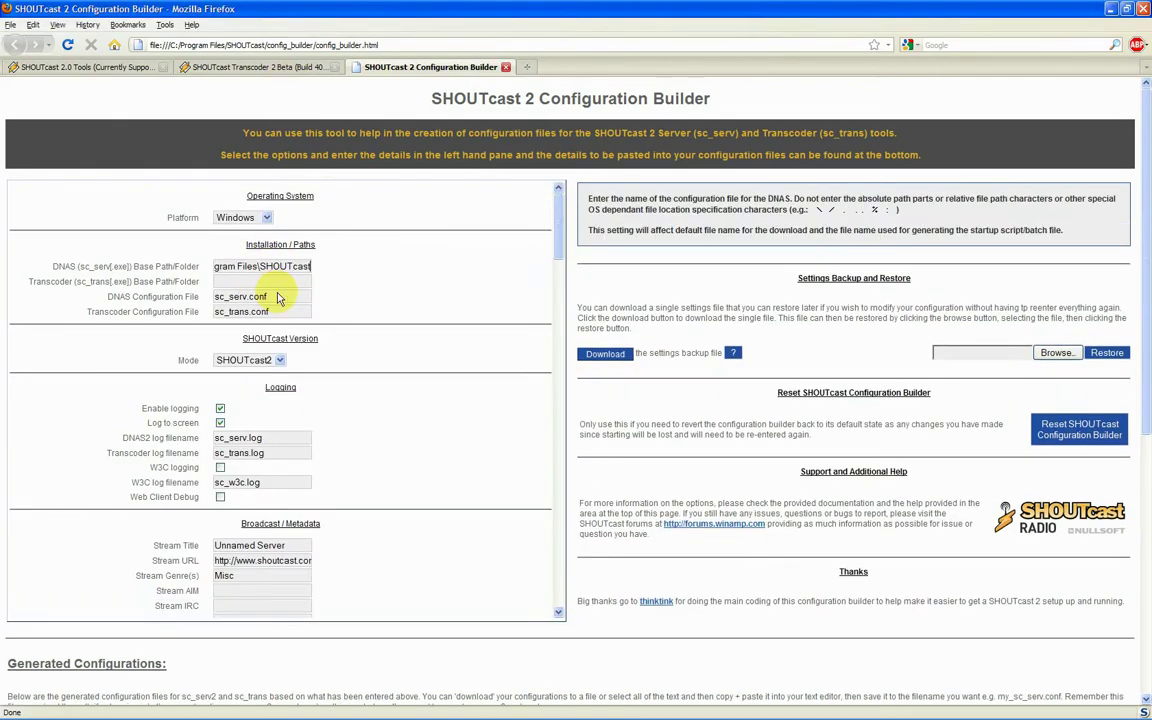
{"action": "right_click", "coordinate": [285, 282]}
{"action": "left_click", "coordinate": [324, 332]}
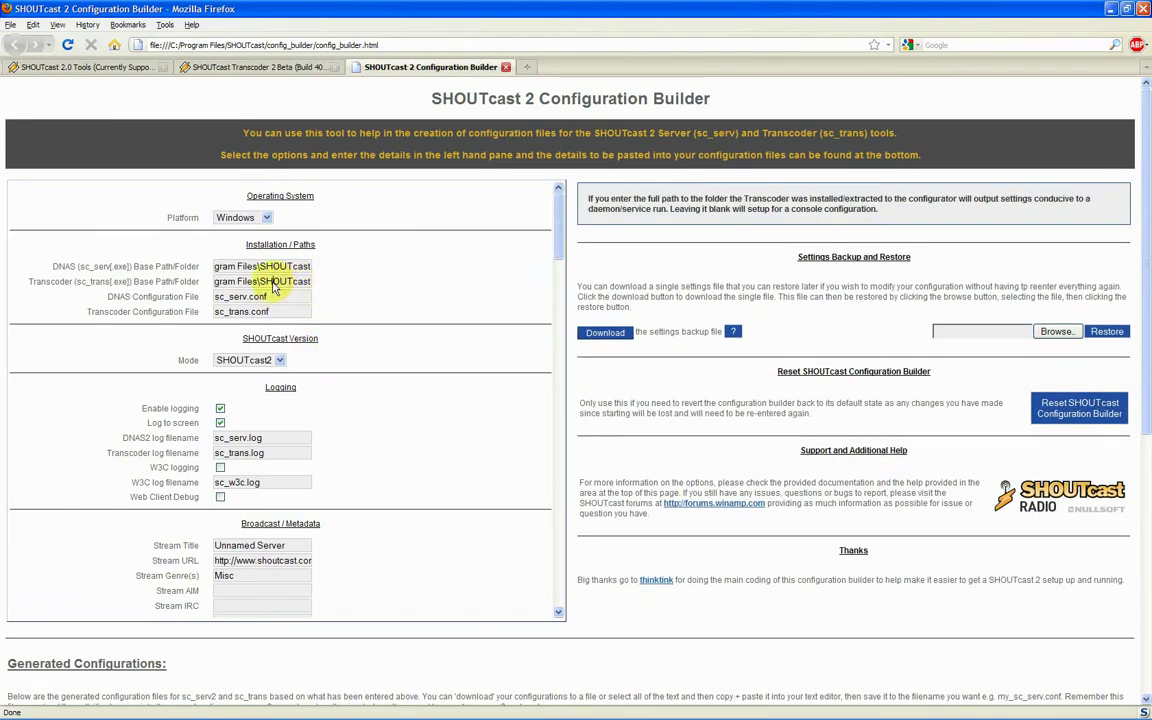
Step: Review the pasted base paths and configuration file names, keeping SHOUTcast2 as the mode
{"action": "key", "text": "Home"}
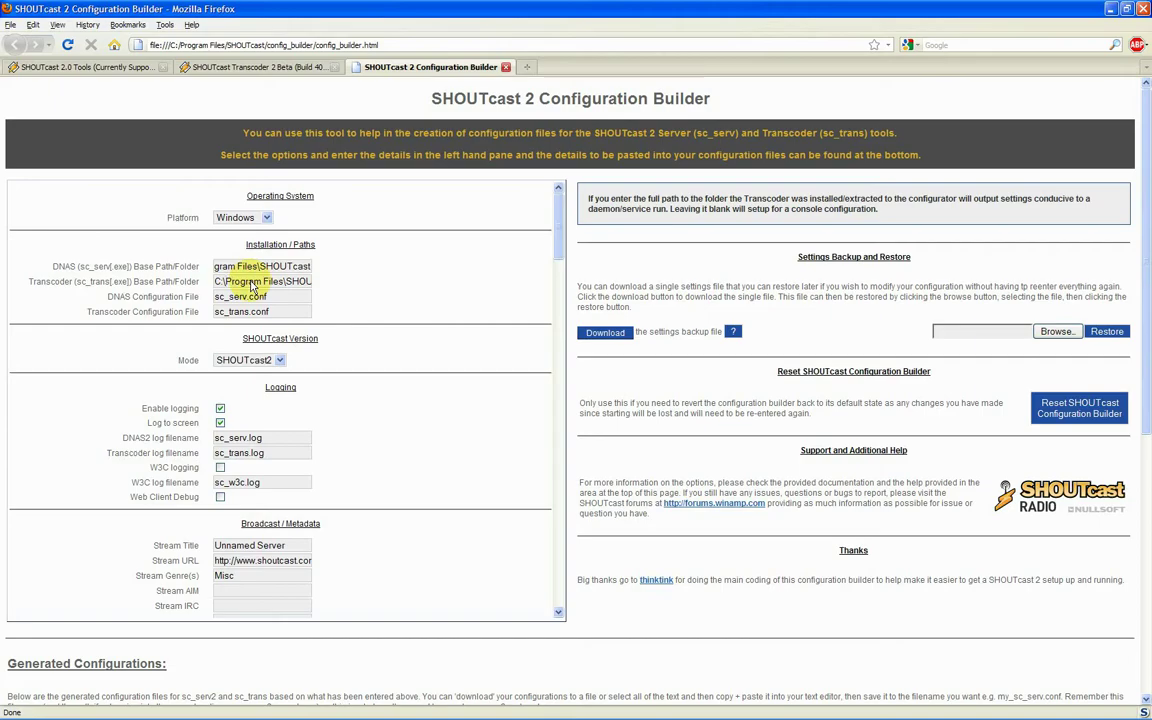
{"action": "key", "text": "shift+Tab"}
{"action": "key", "text": "Home"}
{"action": "key", "text": "Tab"}
{"action": "key", "text": "Tab"}
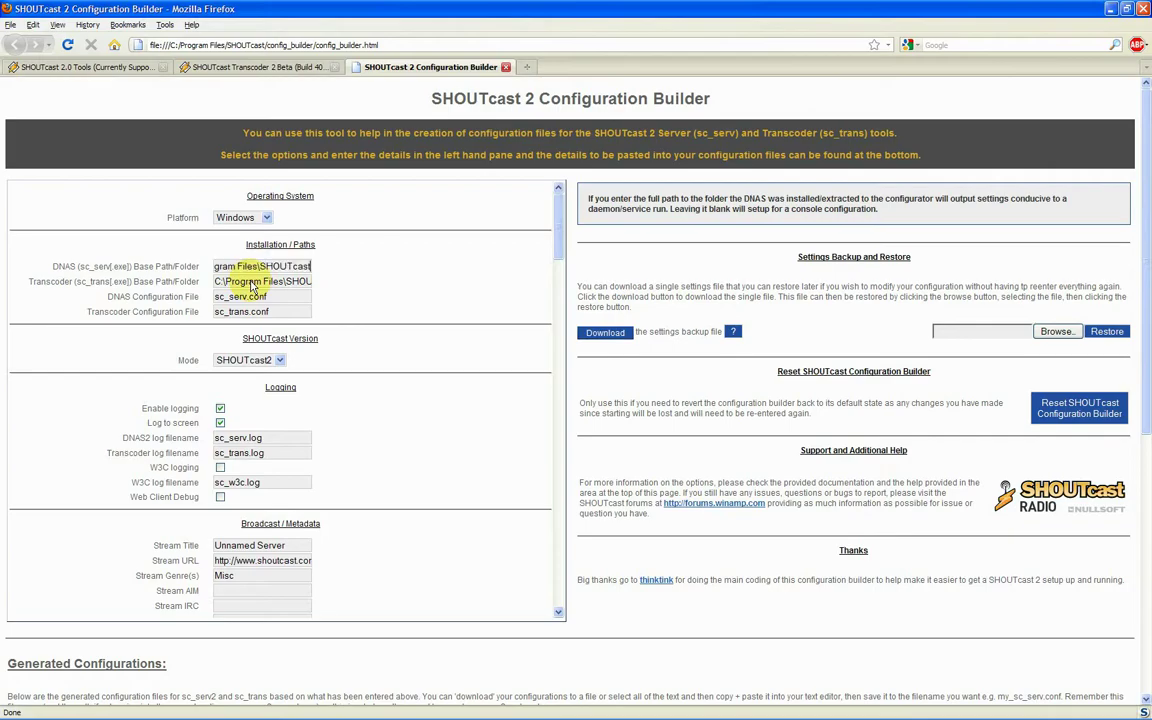
{"action": "key", "text": "Tab"}
{"action": "left_click", "coordinate": [262, 296]}
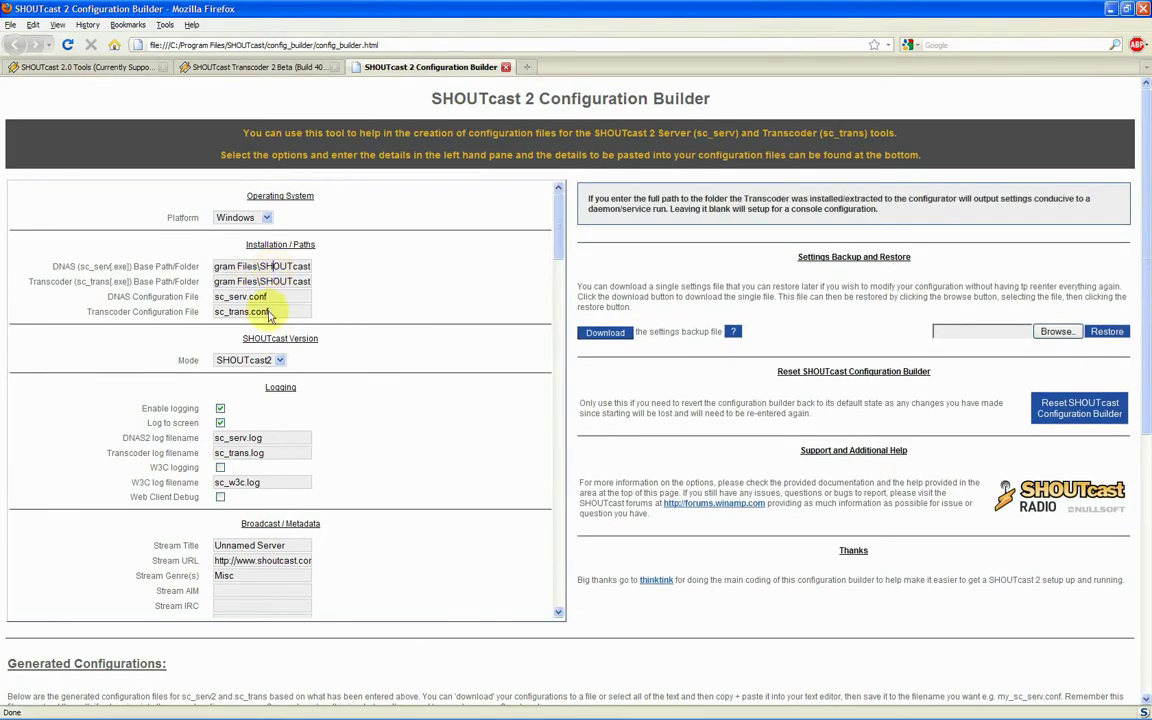
{"action": "left_click", "coordinate": [240, 311]}
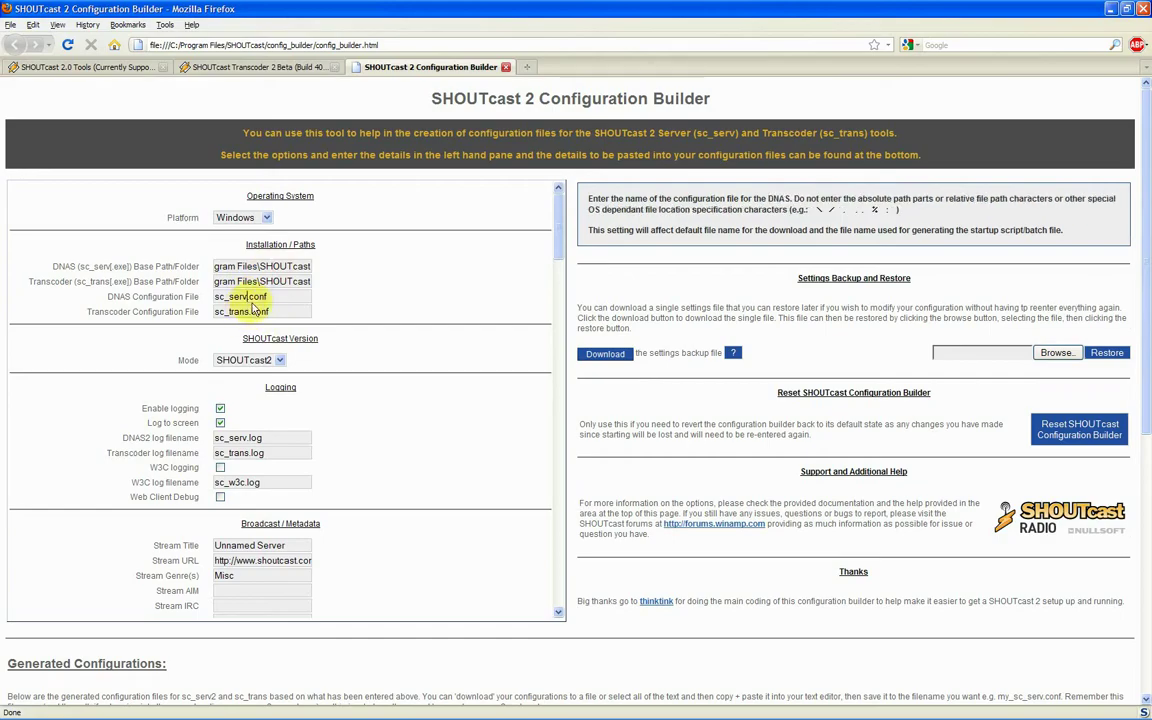
{"action": "left_click", "coordinate": [279, 362]}
{"action": "left_click", "coordinate": [248, 373]}
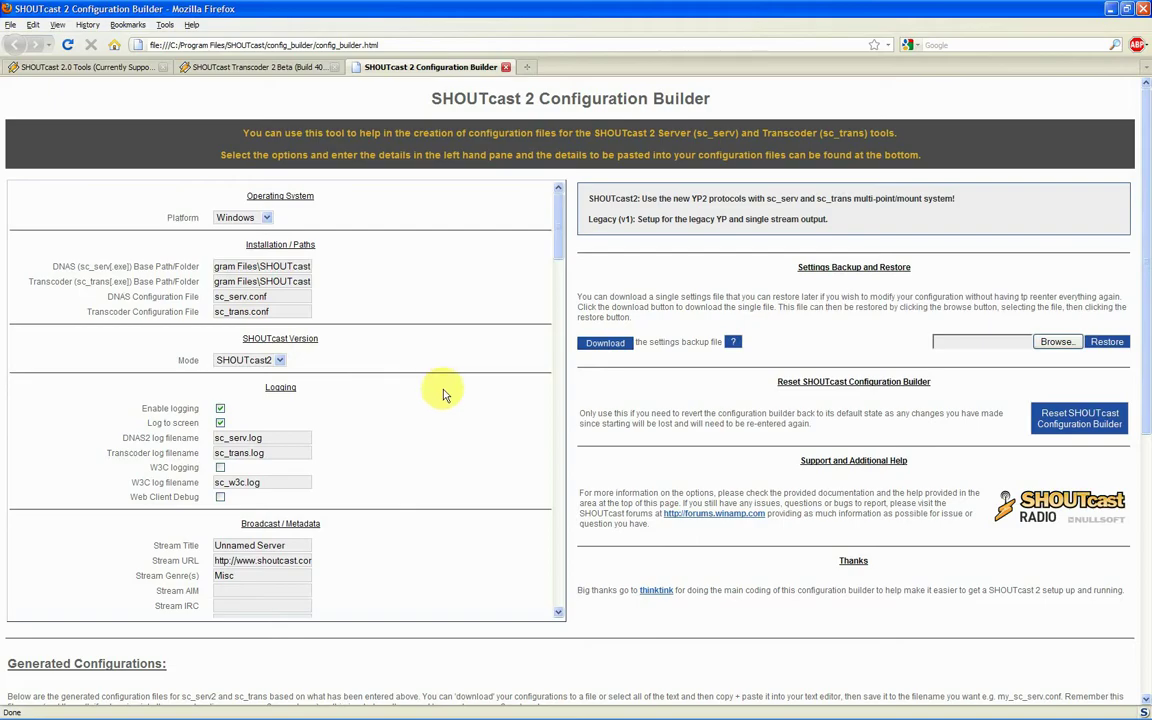
Step: Replace 'Unnamed Server' in Stream Title with a test server title
{"action": "scroll", "coordinate": [437, 386], "scroll_direction": "down", "scroll_amount": 2}
{"action": "left_click_drag", "start_coordinate": [310, 455], "coordinate": [218, 457]}
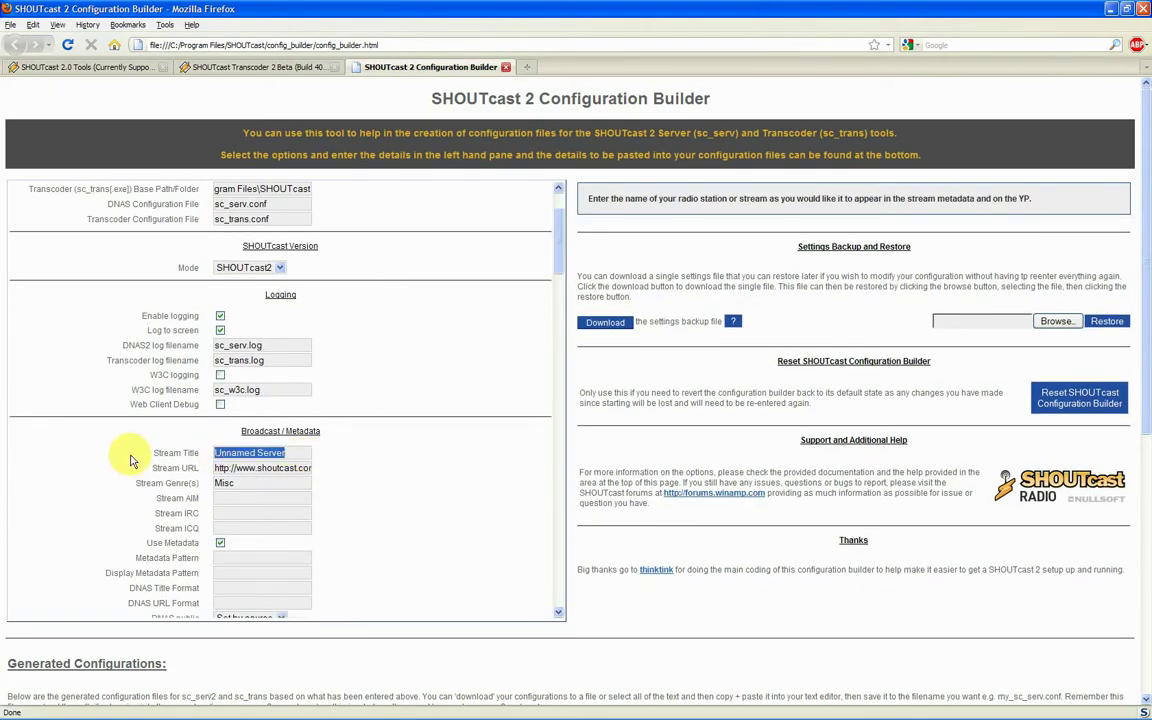
{"action": "type", "text": "Test"}
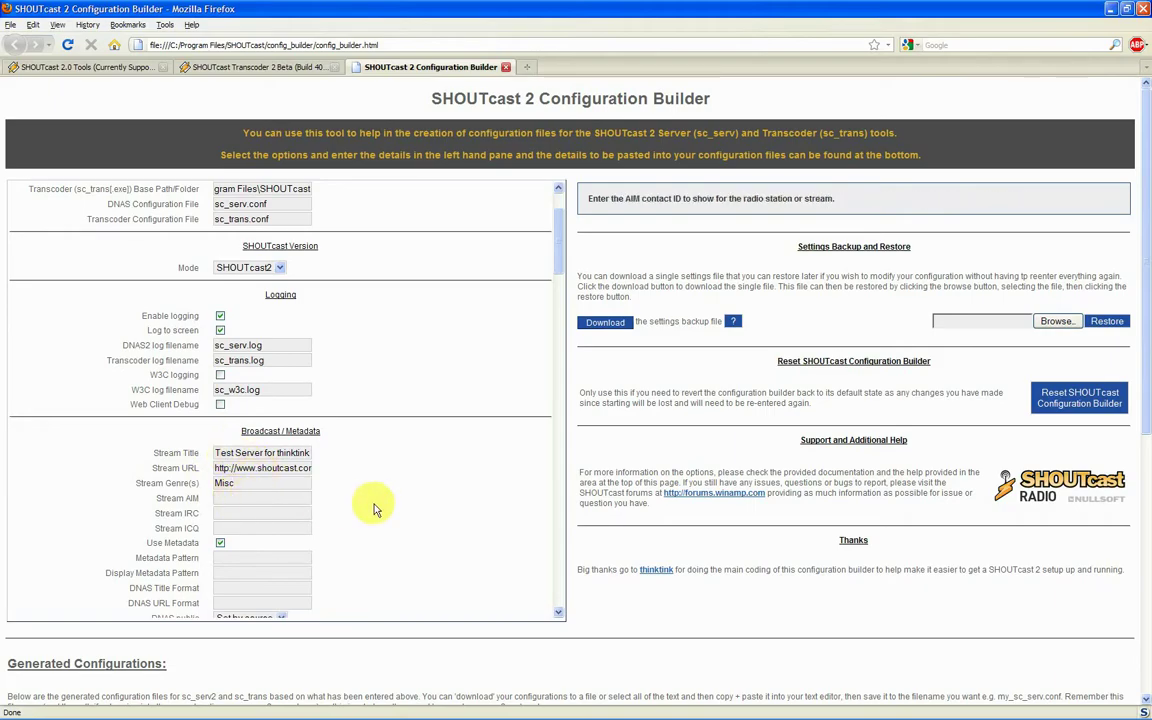
Step: Open the recommended genre list from the Stream Genre(s) help link
{"action": "scroll", "coordinate": [376, 505], "scroll_direction": "down", "scroll_amount": 1}
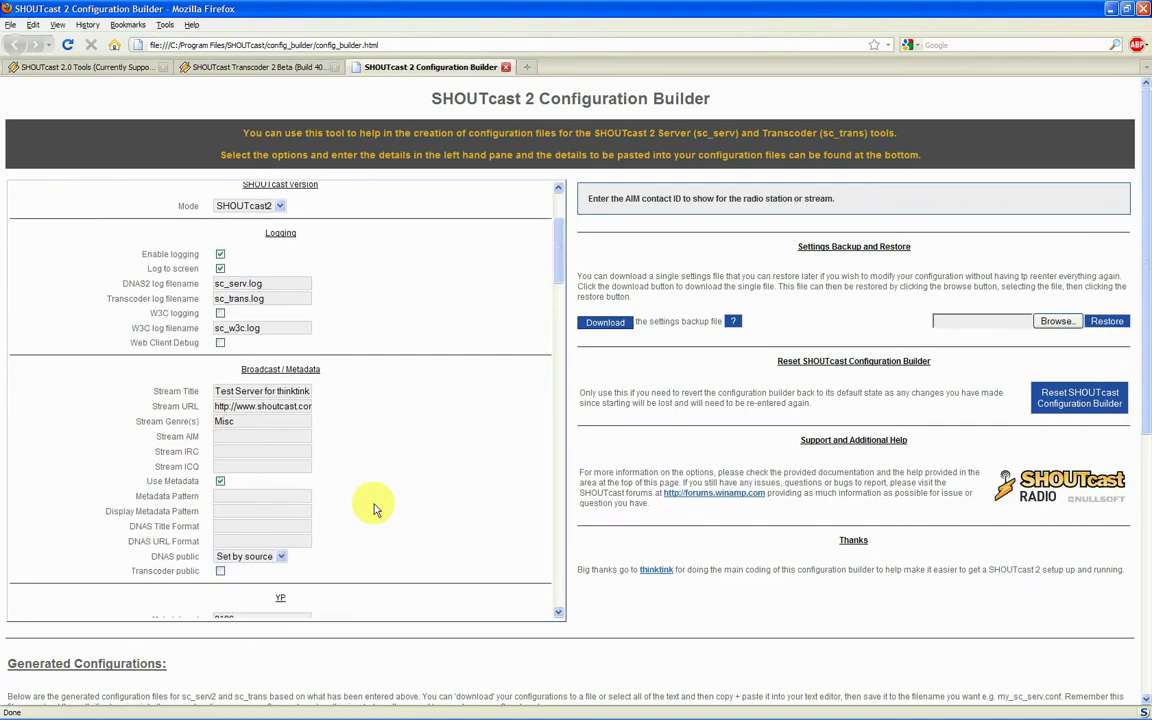
{"action": "left_click", "coordinate": [259, 424]}
{"action": "scroll", "coordinate": [375, 368], "scroll_direction": "up", "scroll_amount": 3}
{"action": "scroll", "coordinate": [360, 368], "scroll_direction": "down", "scroll_amount": 2}
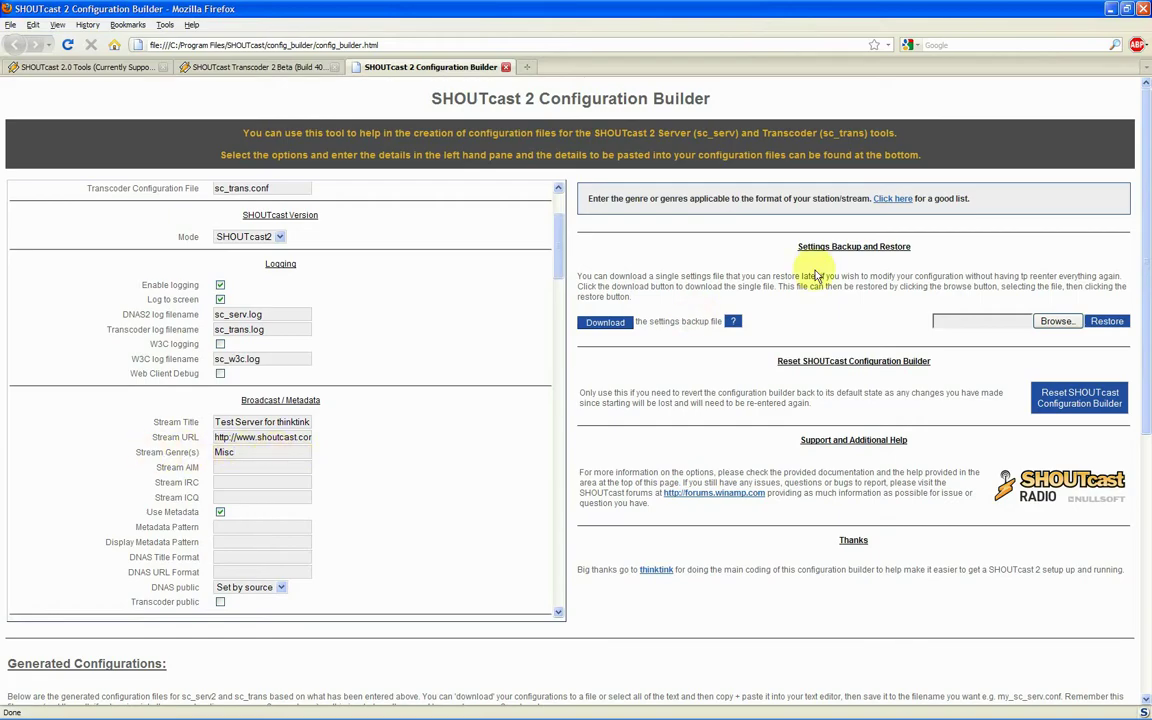
{"action": "left_click", "coordinate": [900, 198]}
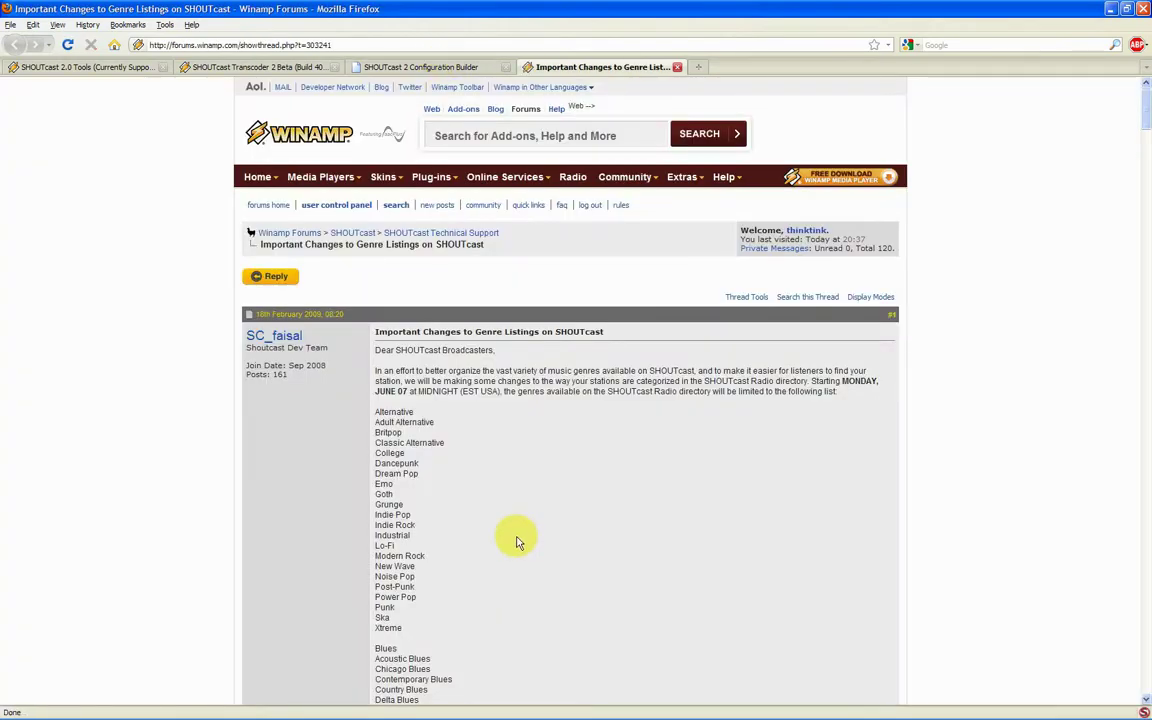
Step: Read the allowed genre list from Alternative through Misc, then close the forum tab
{"action": "scroll", "coordinate": [430, 445], "scroll_direction": "down", "scroll_amount": 15}
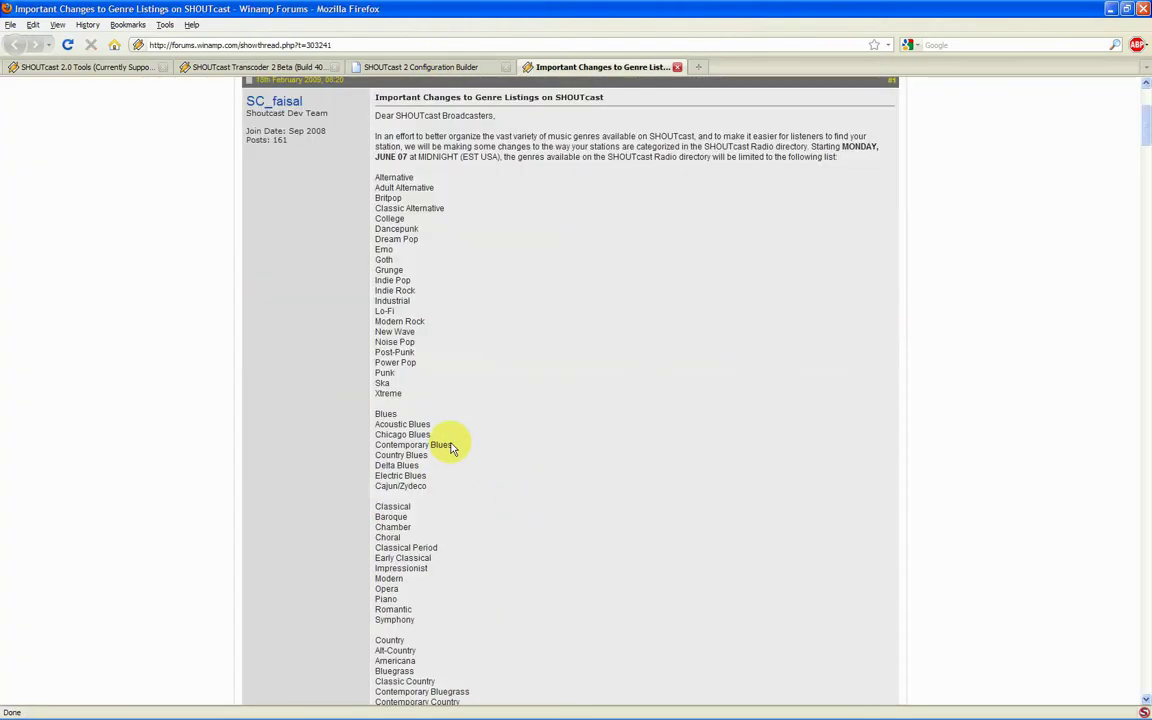
{"action": "scroll", "coordinate": [450, 447], "scroll_direction": "down", "scroll_amount": 20}
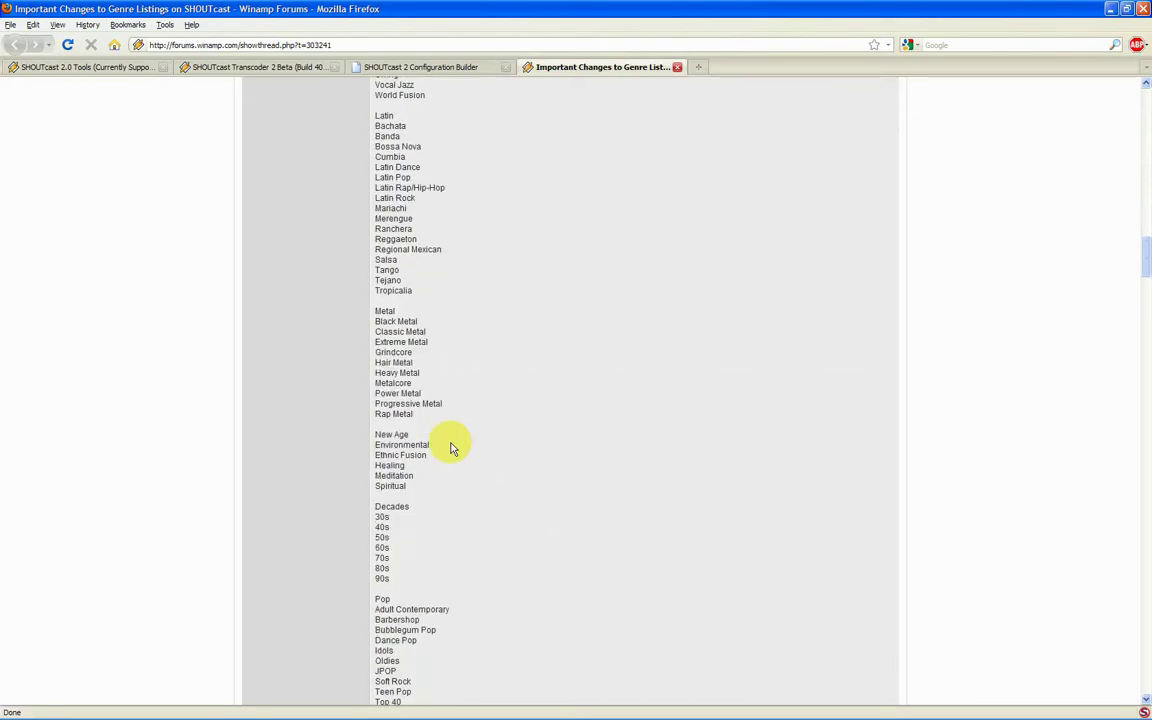
{"action": "scroll", "coordinate": [450, 447], "scroll_direction": "up", "scroll_amount": 20}
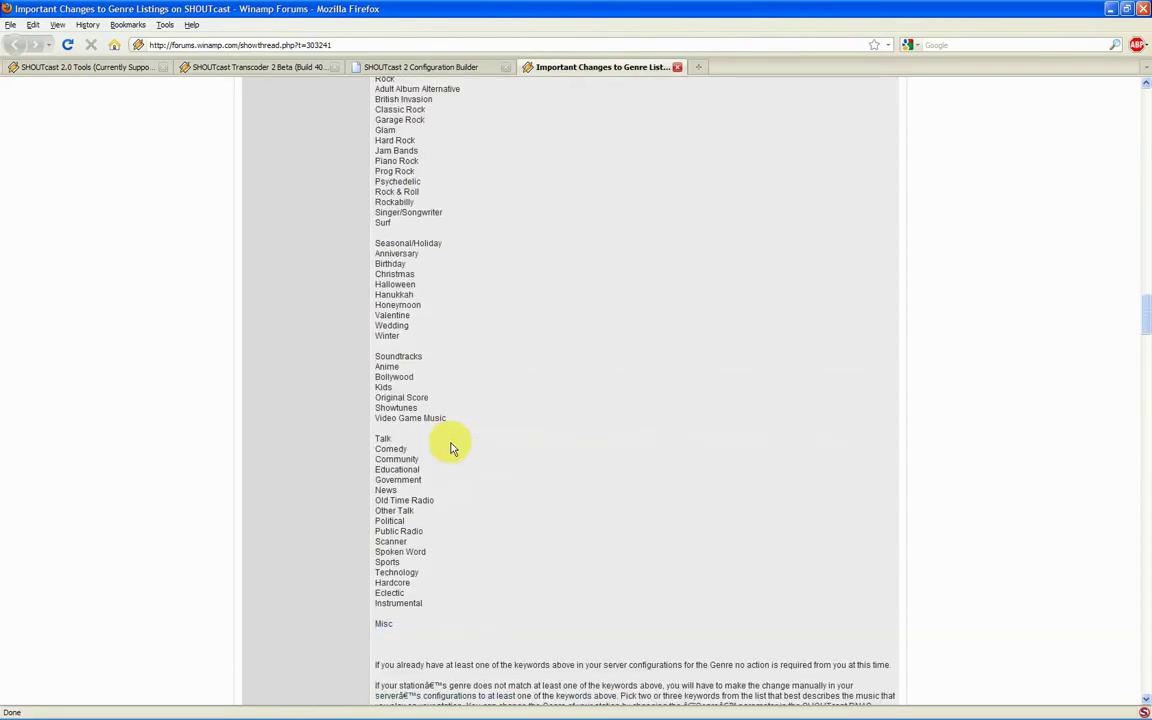
{"action": "scroll", "coordinate": [450, 447], "scroll_direction": "up", "scroll_amount": 20}
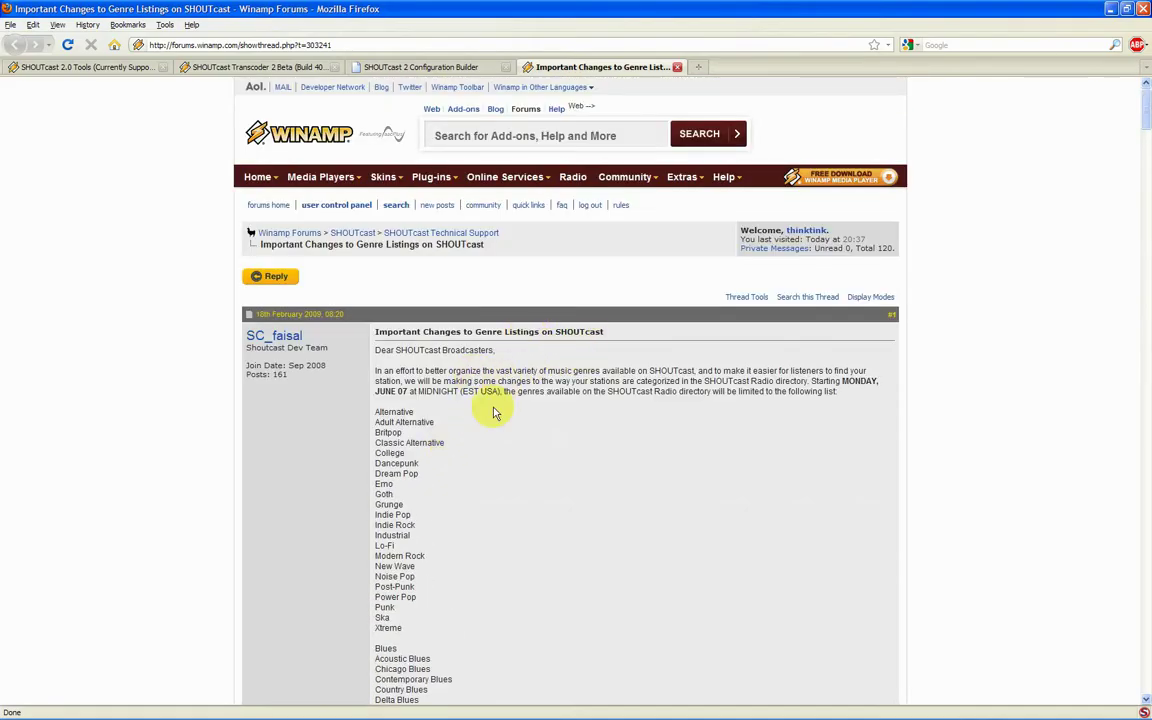
{"action": "scroll", "coordinate": [493, 412], "scroll_direction": "down", "scroll_amount": 20}
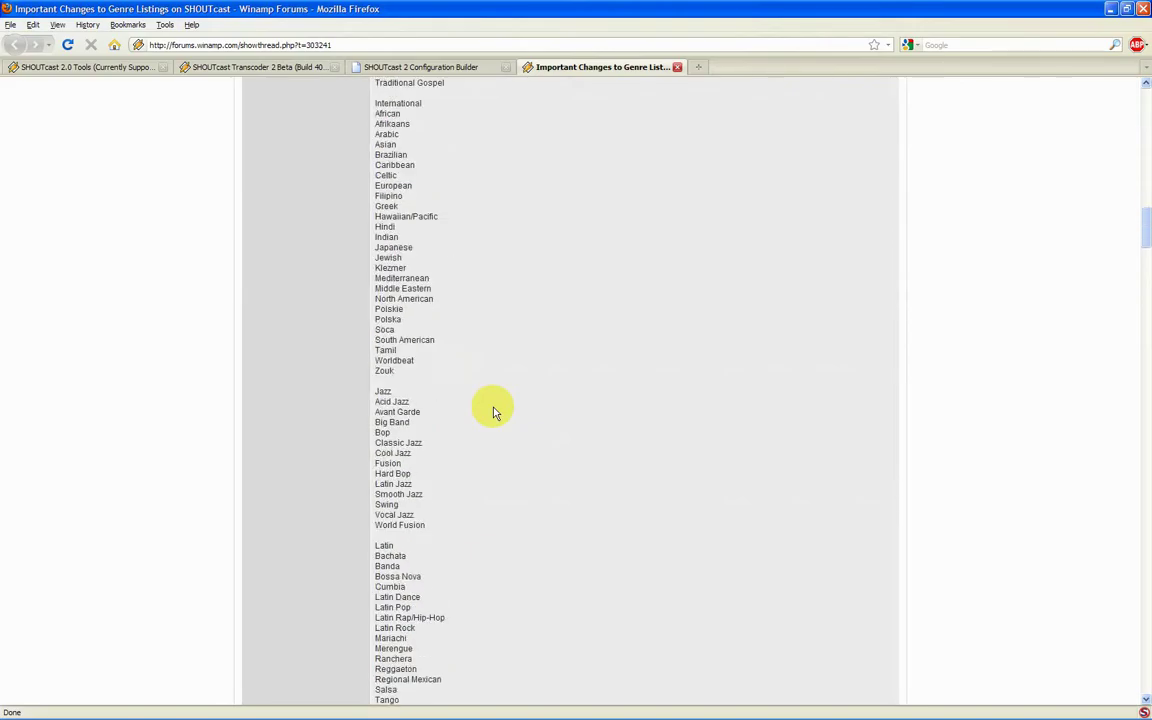
{"action": "scroll", "coordinate": [493, 412], "scroll_direction": "down", "scroll_amount": 20}
{"action": "scroll", "coordinate": [493, 412], "scroll_direction": "up", "scroll_amount": 8}
{"action": "scroll", "coordinate": [493, 412], "scroll_direction": "up", "scroll_amount": 5}
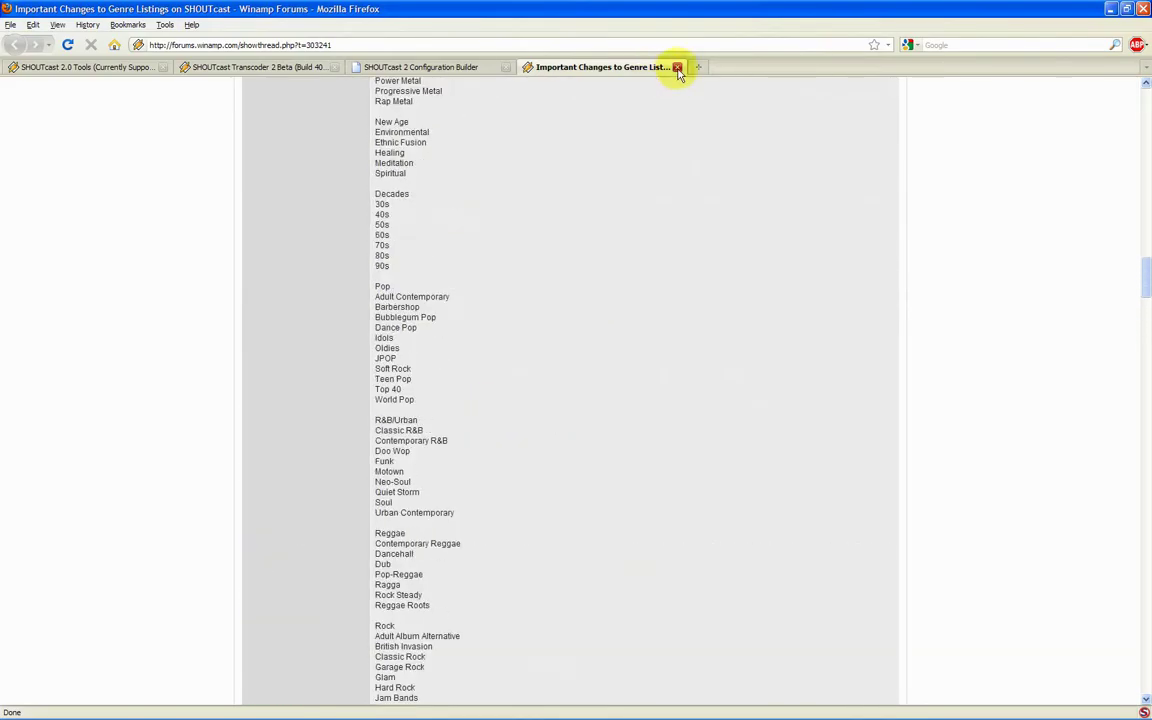
{"action": "left_click", "coordinate": [677, 67]}
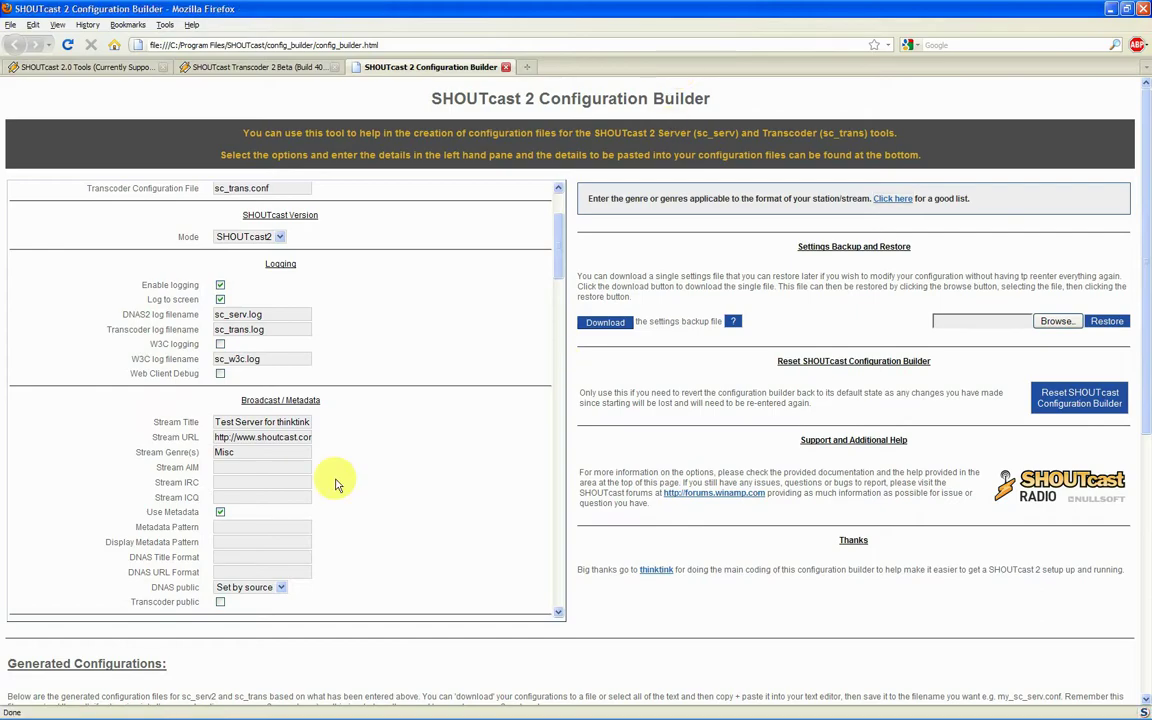
Step: Make the transcoder public
{"action": "mouse_move", "coordinate": [288, 592]}
{"action": "scroll", "coordinate": [452, 484], "scroll_direction": "down", "scroll_amount": 2}
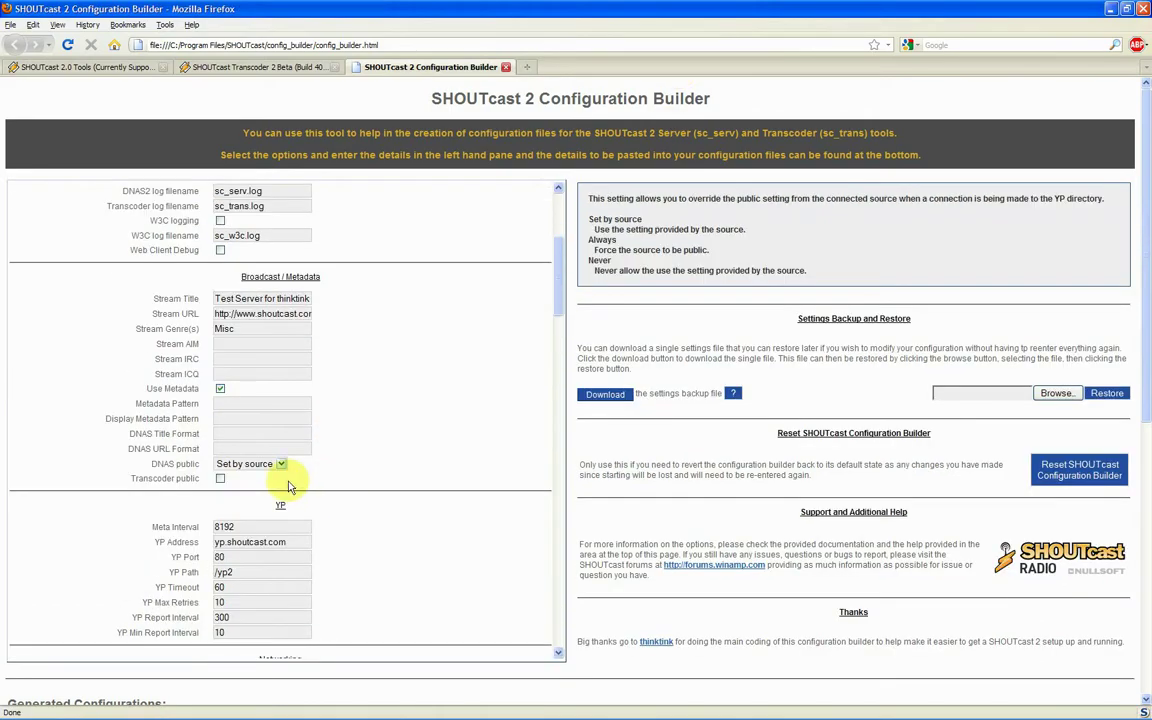
{"action": "left_click", "coordinate": [220, 478]}
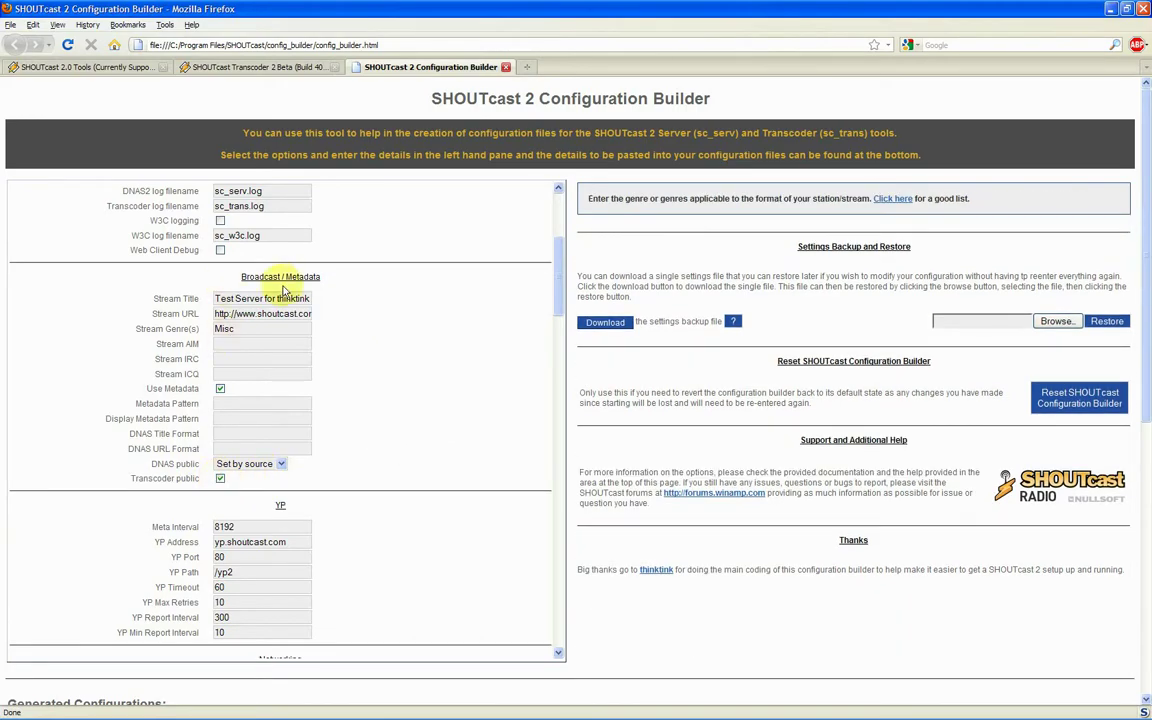
{"action": "scroll", "coordinate": [442, 458], "scroll_direction": "down", "scroll_amount": 2}
{"action": "scroll", "coordinate": [447, 436], "scroll_direction": "down", "scroll_amount": 1}
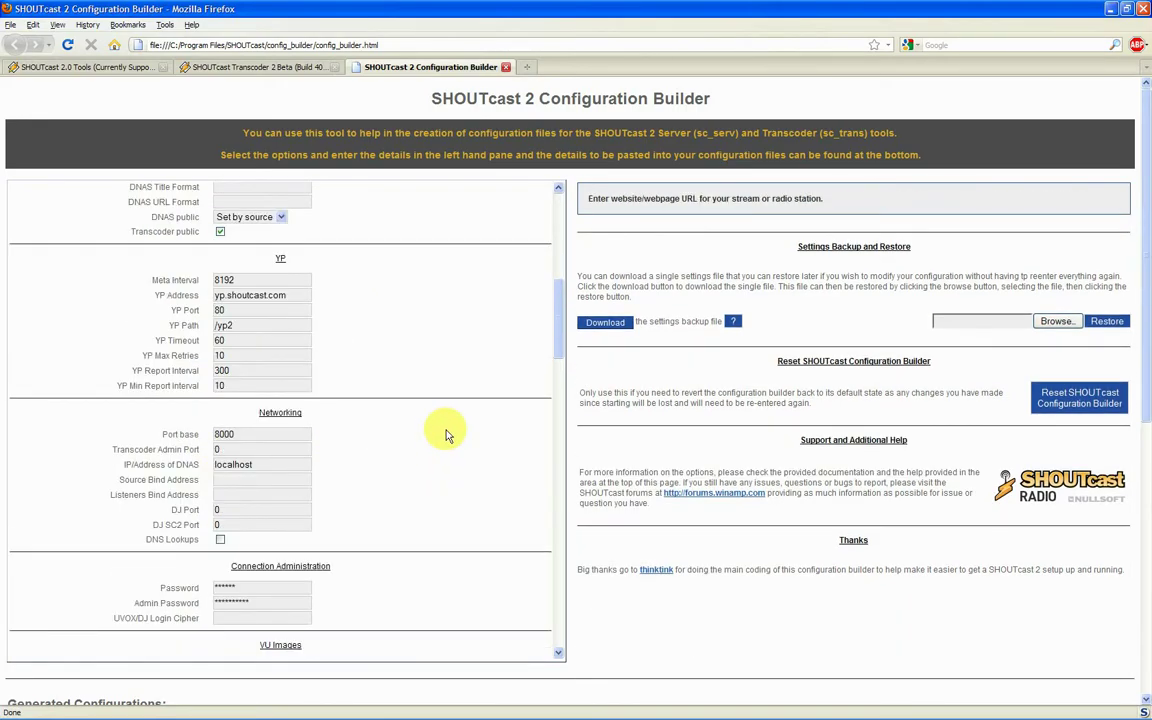
{"action": "scroll", "coordinate": [442, 437], "scroll_direction": "down", "scroll_amount": 2}
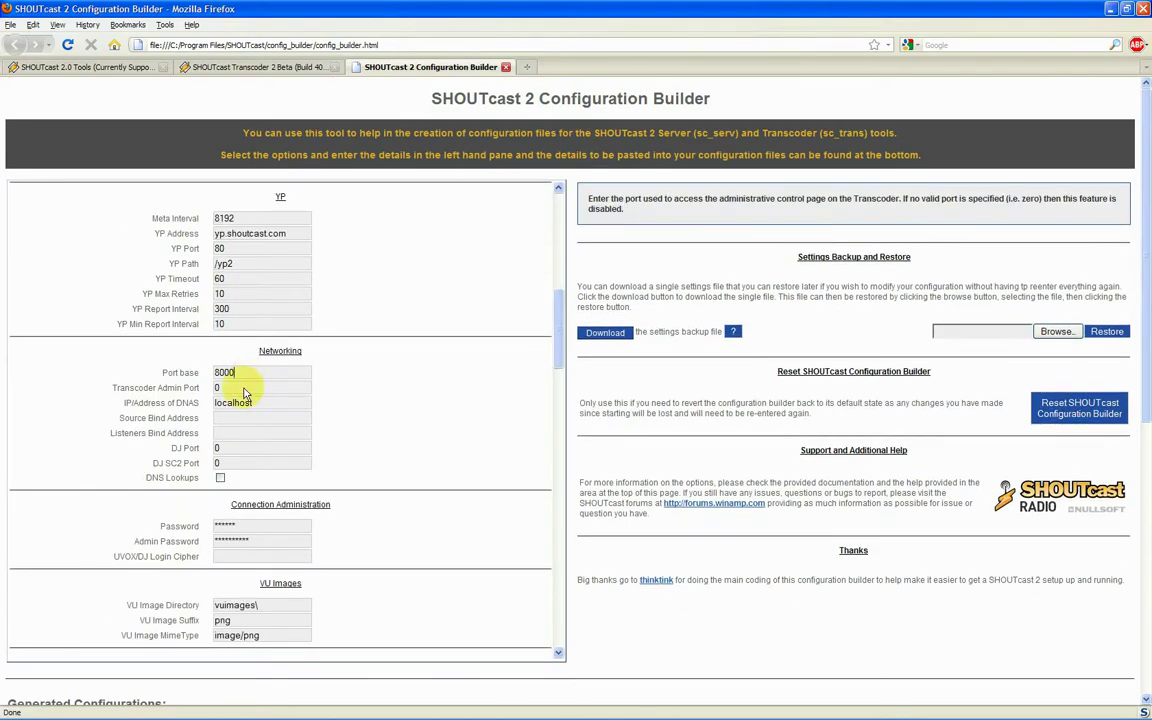
Step: Set the Transcoder Admin Port to 5000
{"action": "left_click", "coordinate": [257, 392]}
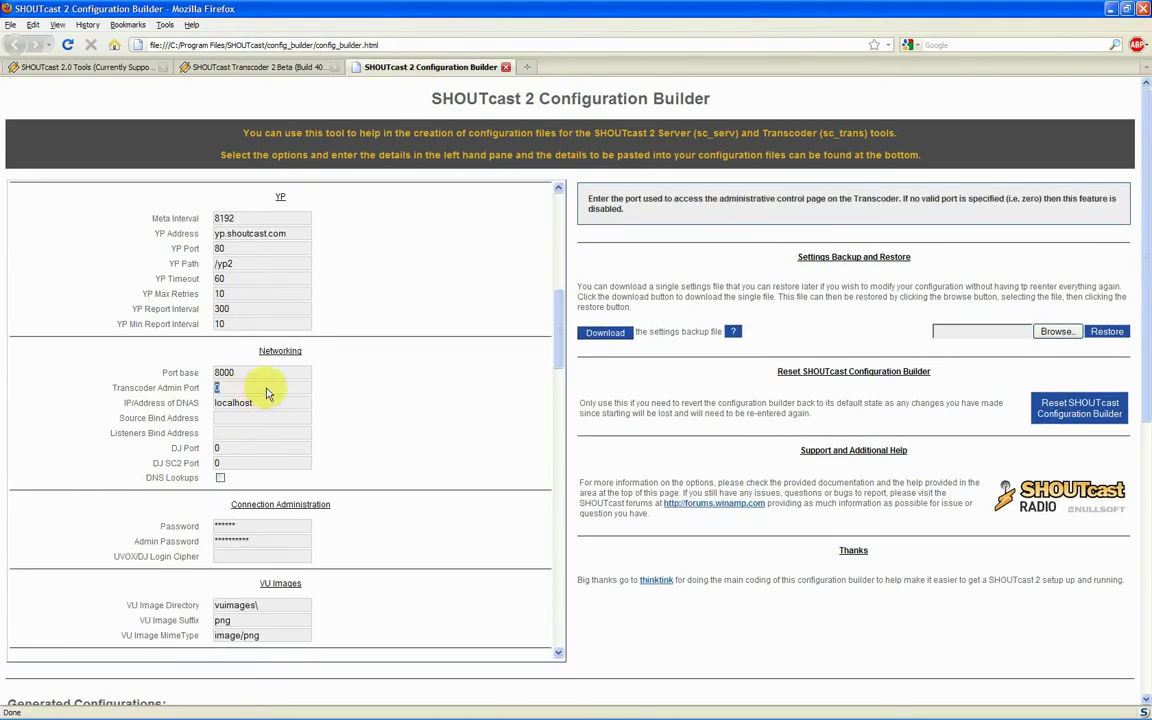
{"action": "key", "text": "Tab"}
{"action": "key", "text": "Tab"}
{"action": "key", "text": "shift+Tab"}
{"action": "key", "text": "shift+Tab"}
{"action": "key", "text": "Tab"}
{"action": "key", "text": "shift+Tab"}
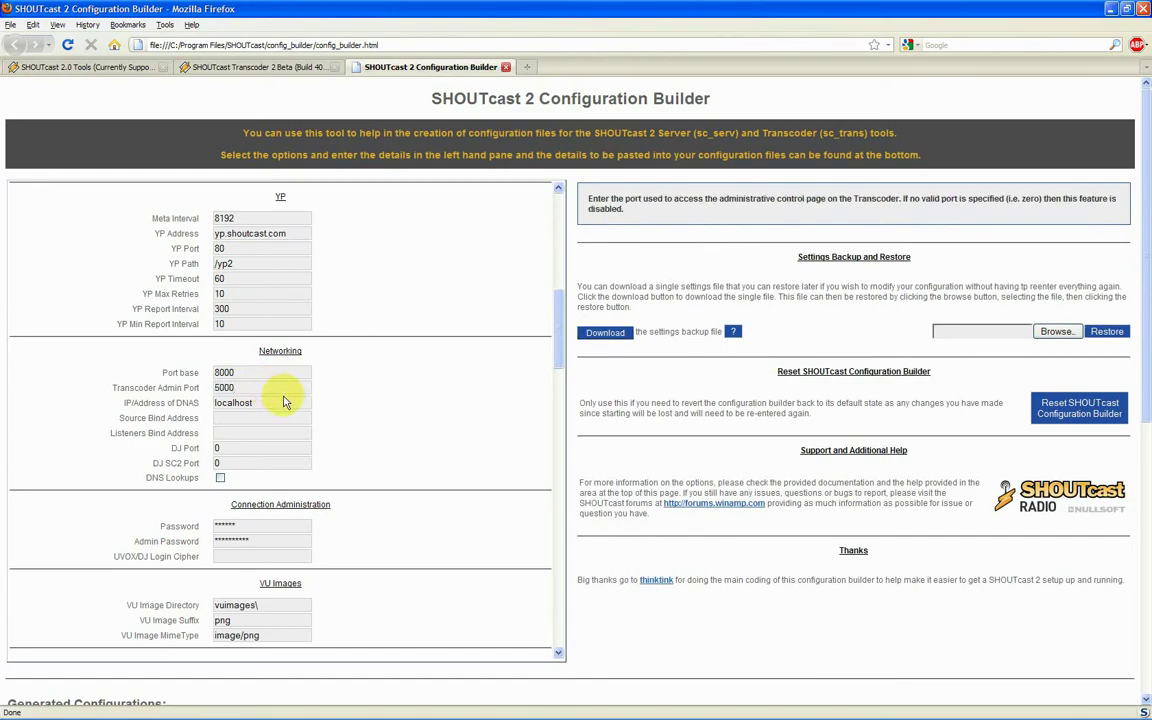
{"action": "left_click", "coordinate": [283, 401]}
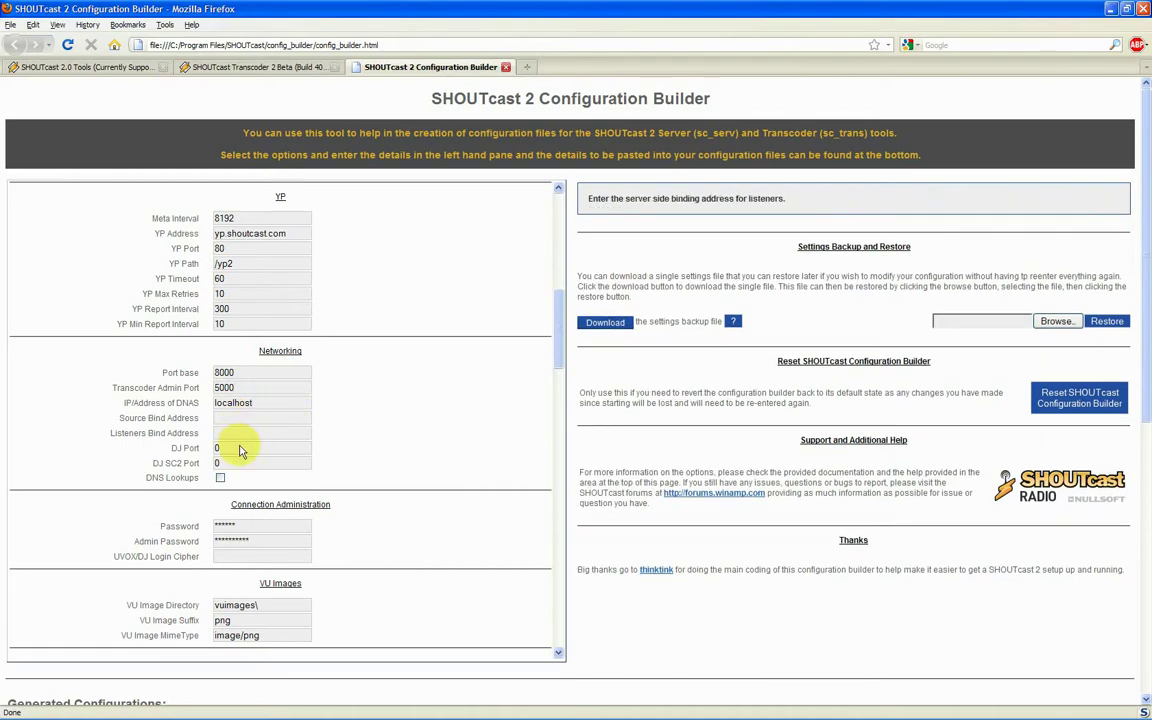
Step: Set both DJ Port and DJ SC2 Port to 6000
{"action": "left_click", "coordinate": [243, 449]}
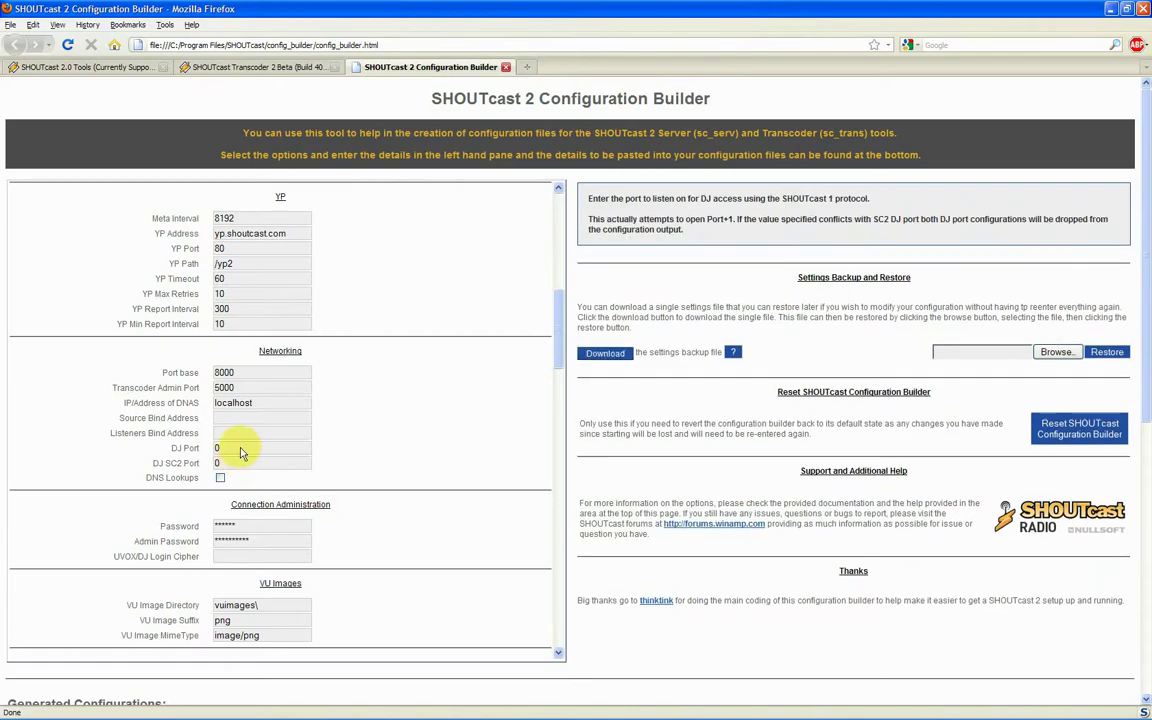
{"action": "double_click", "coordinate": [241, 450]}
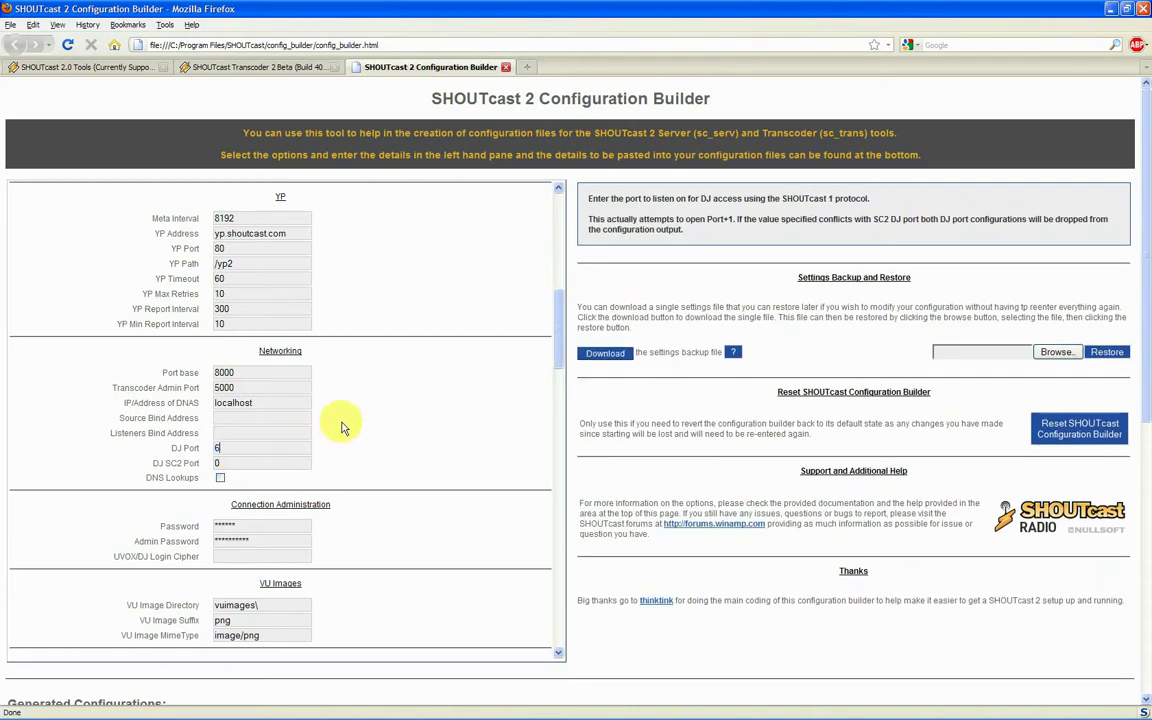
{"action": "key", "text": "Tab"}
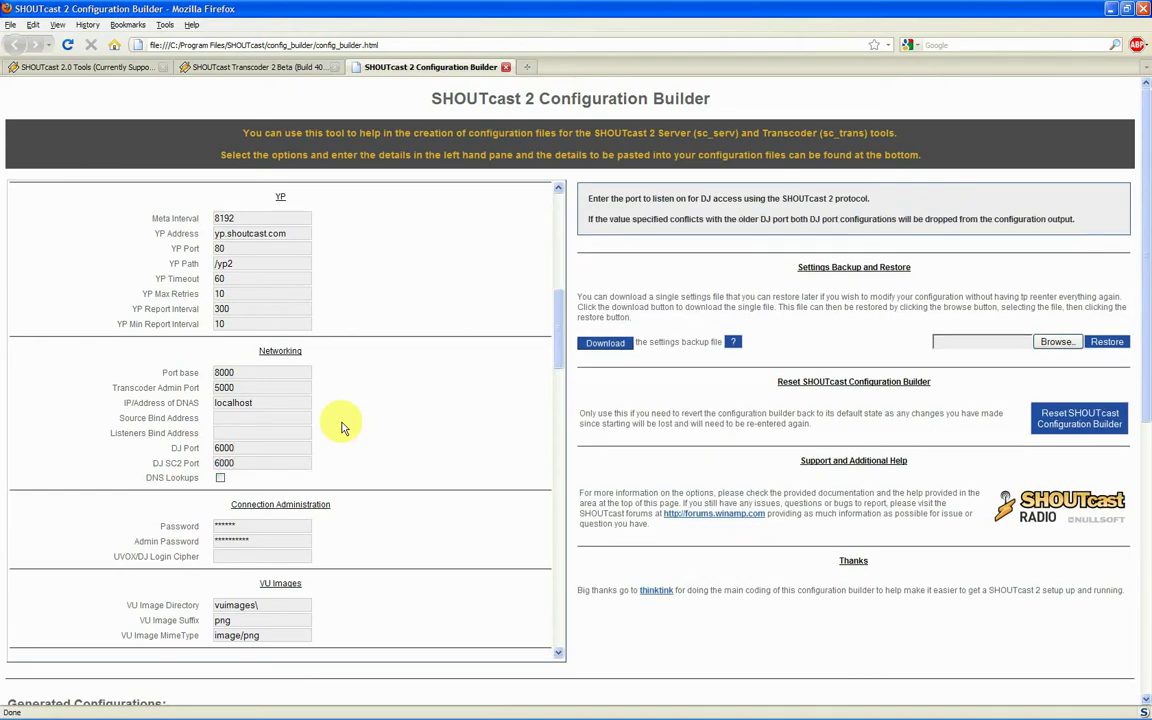
{"action": "scroll", "coordinate": [400, 422], "scroll_direction": "down", "scroll_amount": 1}
{"action": "double_click", "coordinate": [273, 464]}
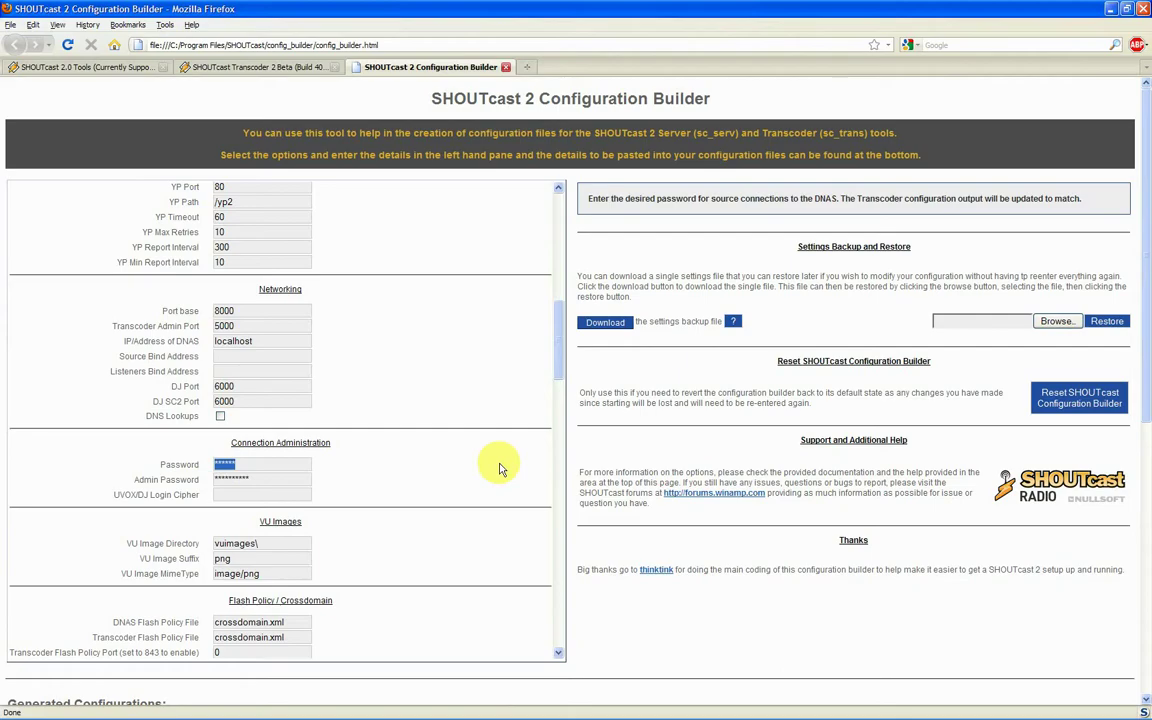
Step: Enter the source password and the admin password under Connection Administration
{"action": "type", "text": "pass"}
{"action": "type", "text": "word"}
{"action": "key", "text": "Tab"}
{"action": "type", "text": "ad"}
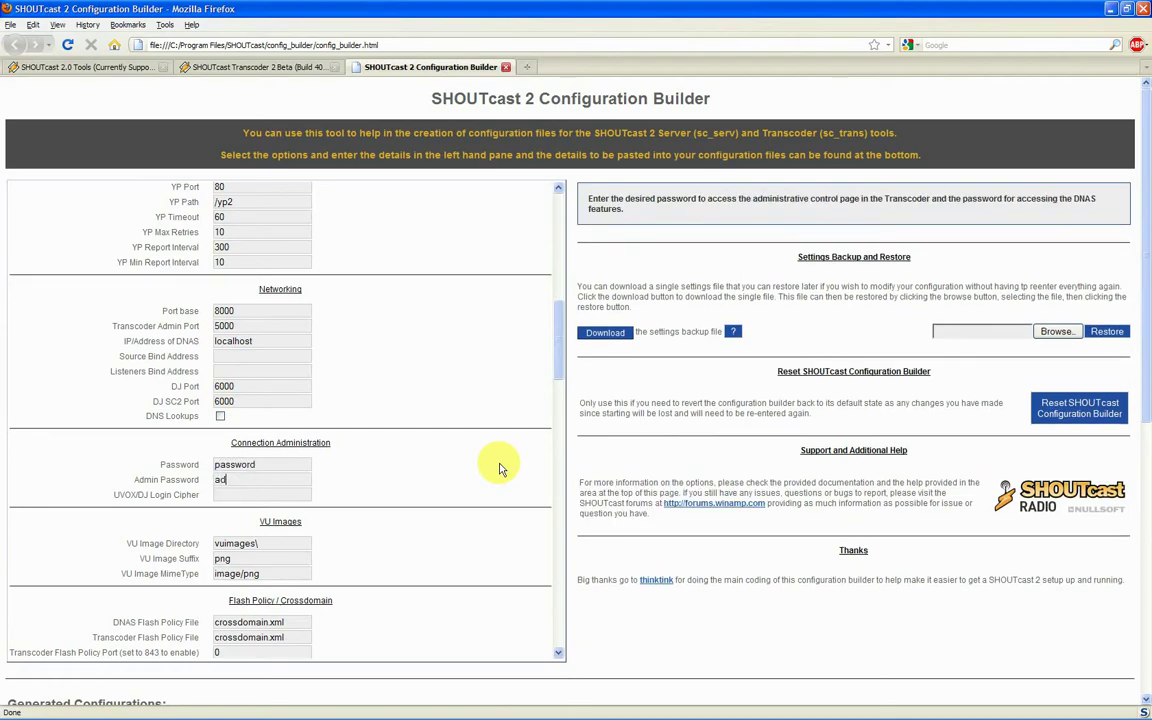
{"action": "type", "text": "minpassword"}
{"action": "scroll", "coordinate": [500, 468], "scroll_direction": "down", "scroll_amount": 3}
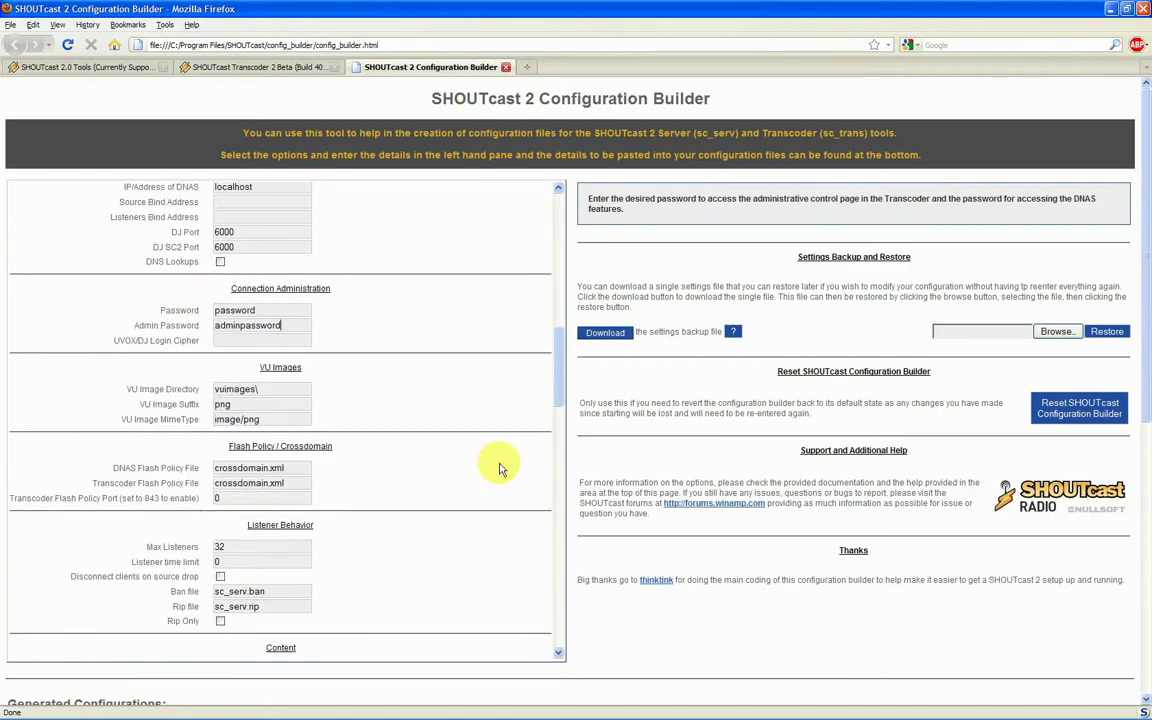
{"action": "scroll", "coordinate": [500, 468], "scroll_direction": "down", "scroll_amount": 1}
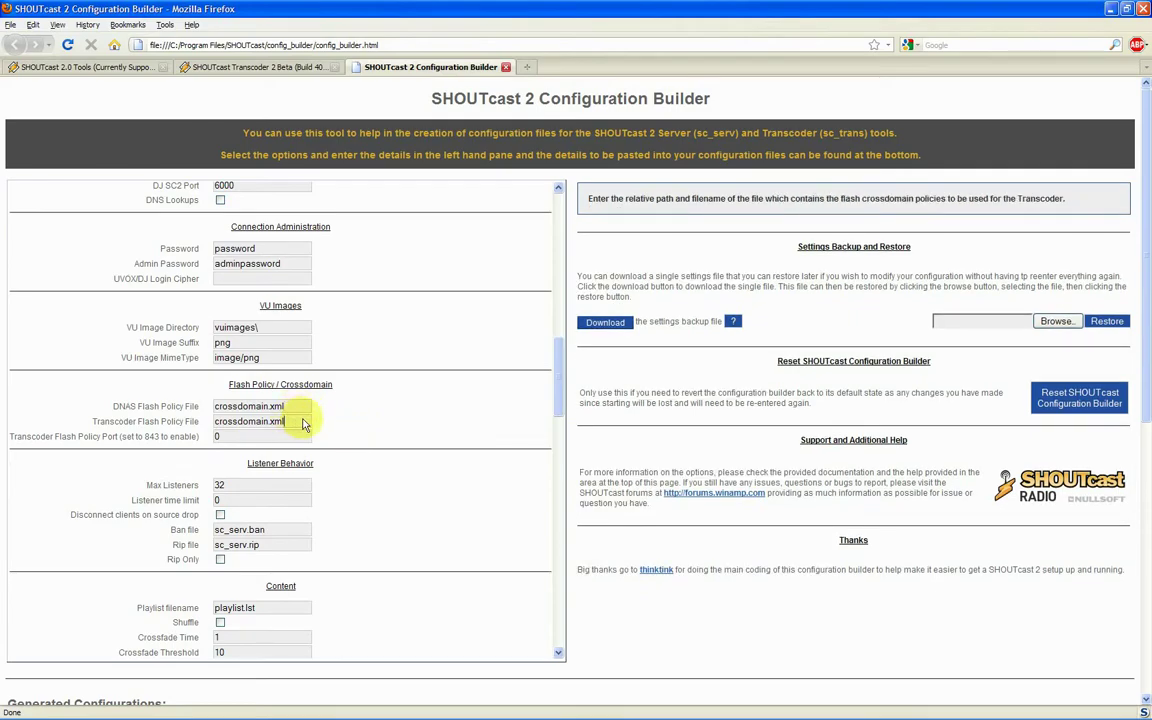
Step: Set Max Listeners to 10
{"action": "scroll", "coordinate": [393, 421], "scroll_direction": "down", "scroll_amount": 1}
{"action": "scroll", "coordinate": [340, 445], "scroll_direction": "down", "scroll_amount": 1}
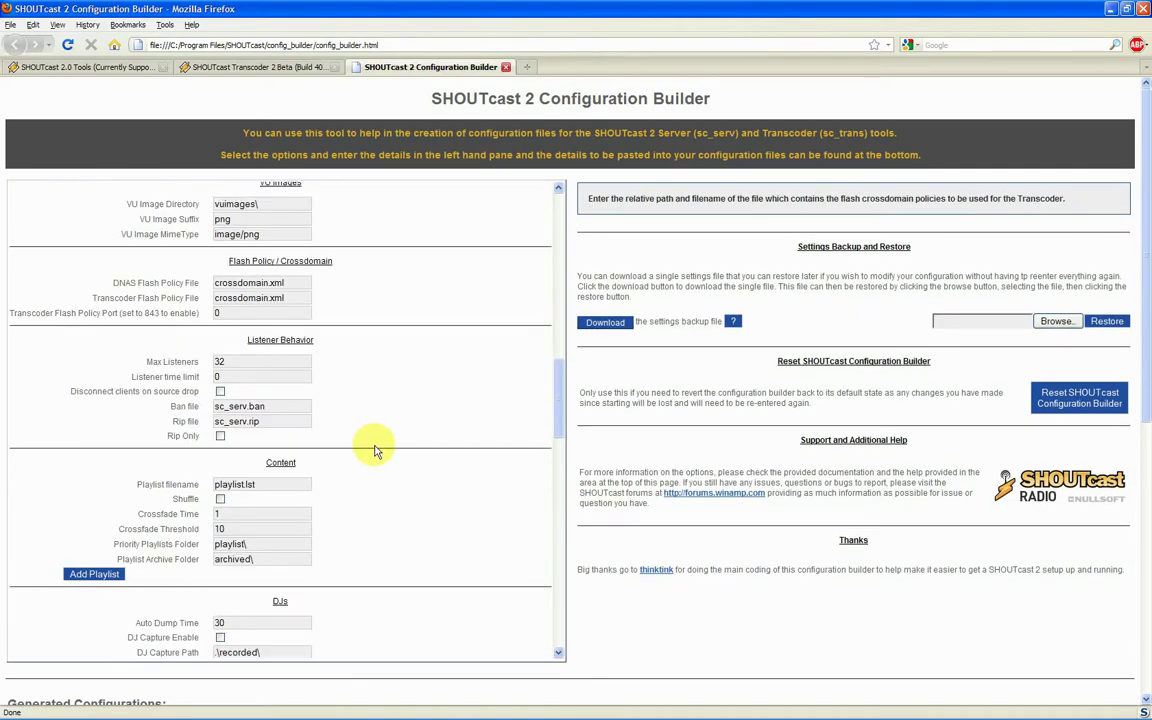
{"action": "double_click", "coordinate": [278, 366]}
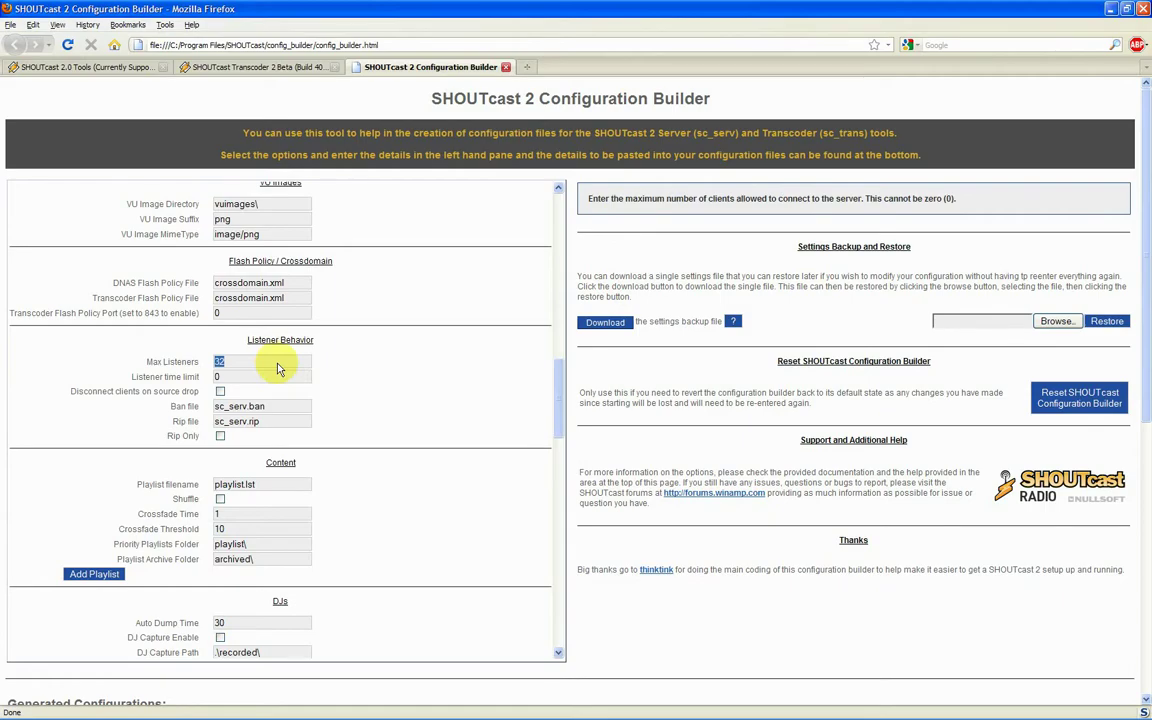
{"action": "type", "text": "10"}
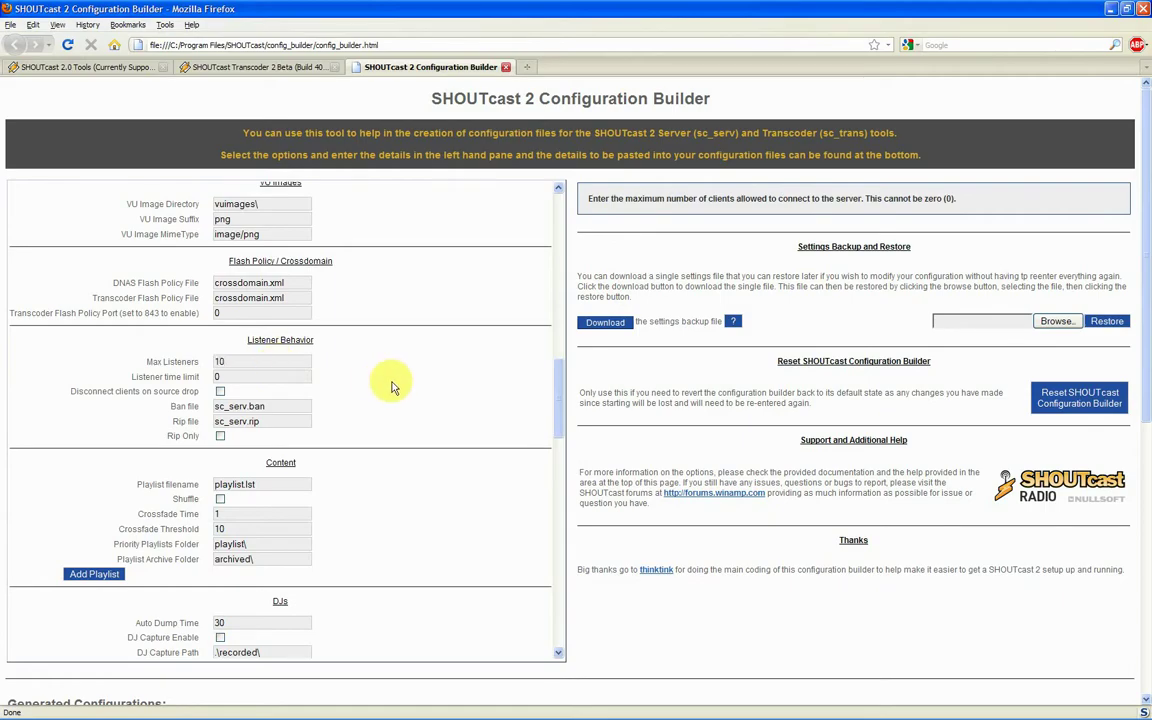
{"action": "scroll", "coordinate": [392, 387], "scroll_direction": "down", "scroll_amount": 3}
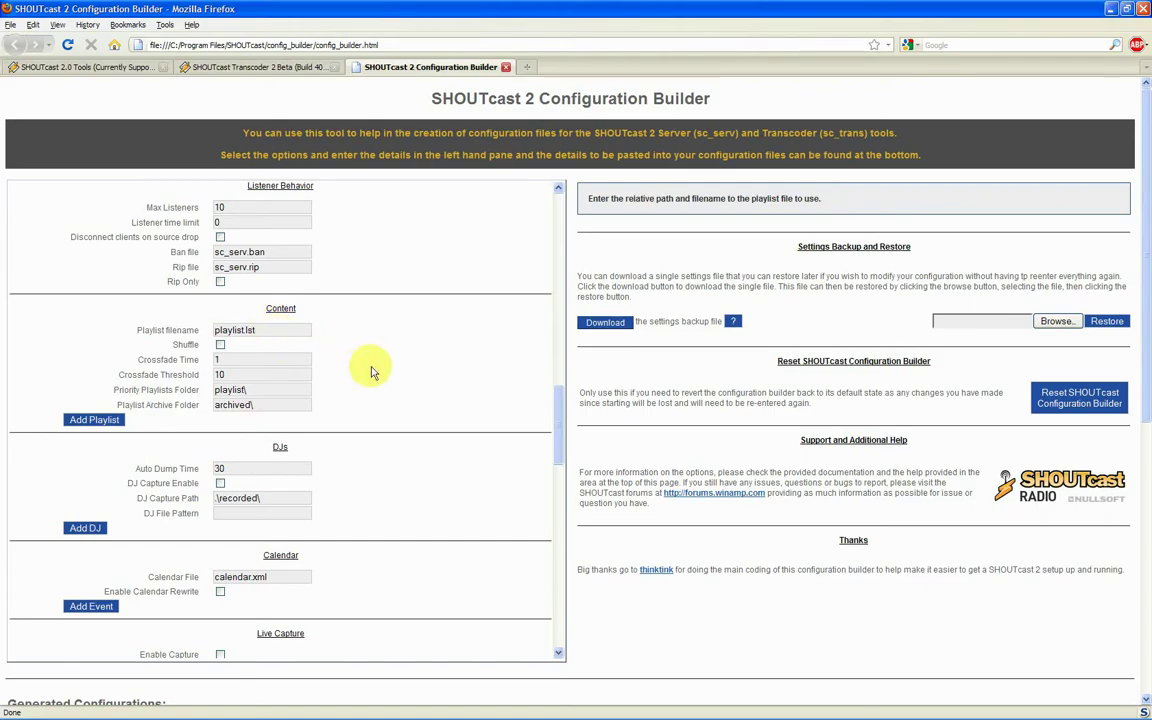
Step: Add playlist dummyplaylist with file dummylist.lst and add it to the calendar events
{"action": "left_click", "coordinate": [100, 422]}
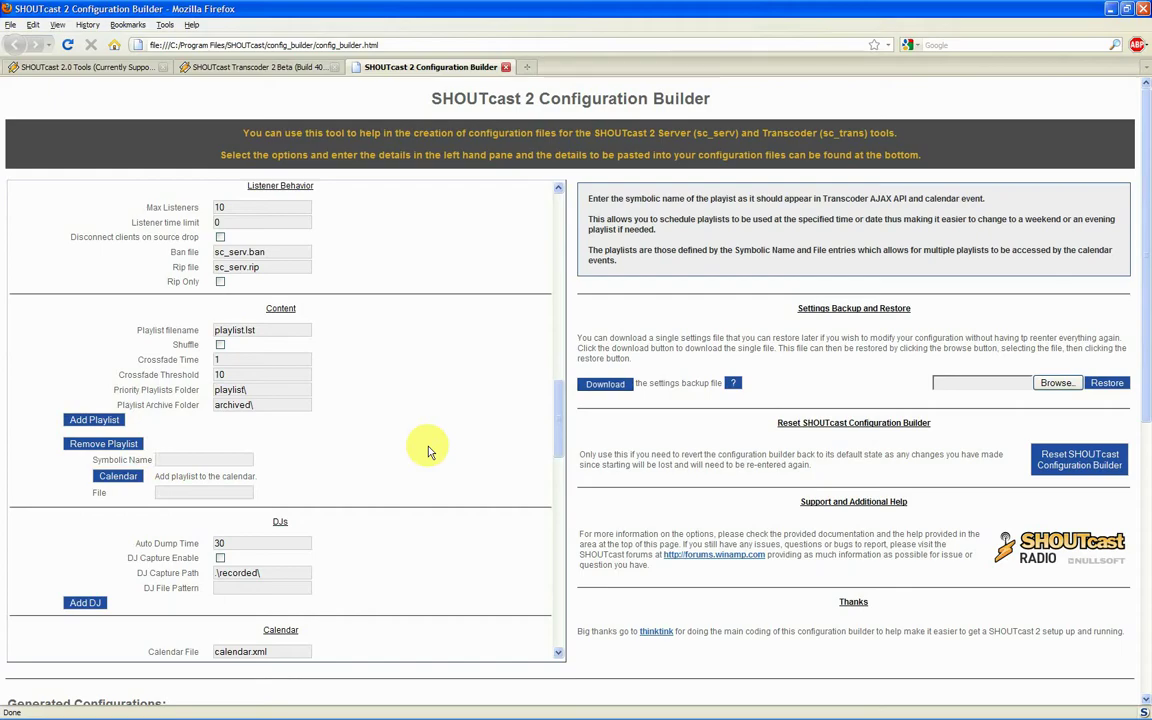
{"action": "type", "text": "dummyplaylist"}
{"action": "left_click", "coordinate": [230, 492]}
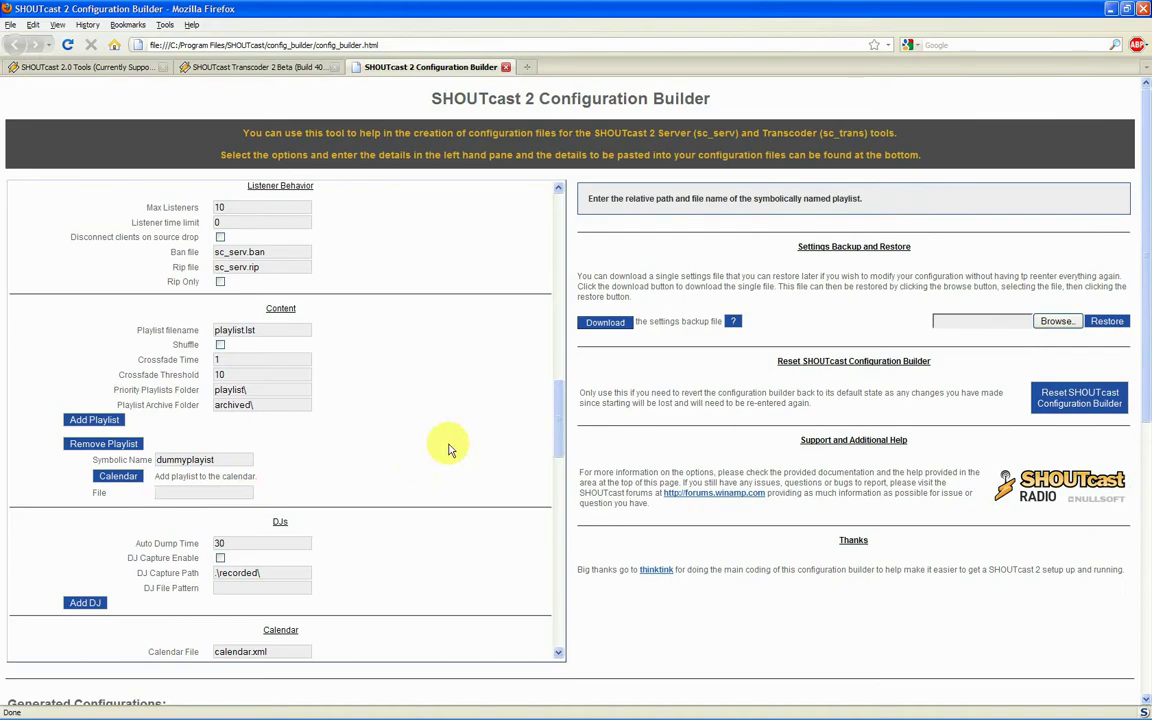
{"action": "type", "text": "dummyplay"}
{"action": "type", "text": "list.ls"}
{"action": "type", "text": "t"}
{"action": "mouse_move", "coordinate": [122, 478]}
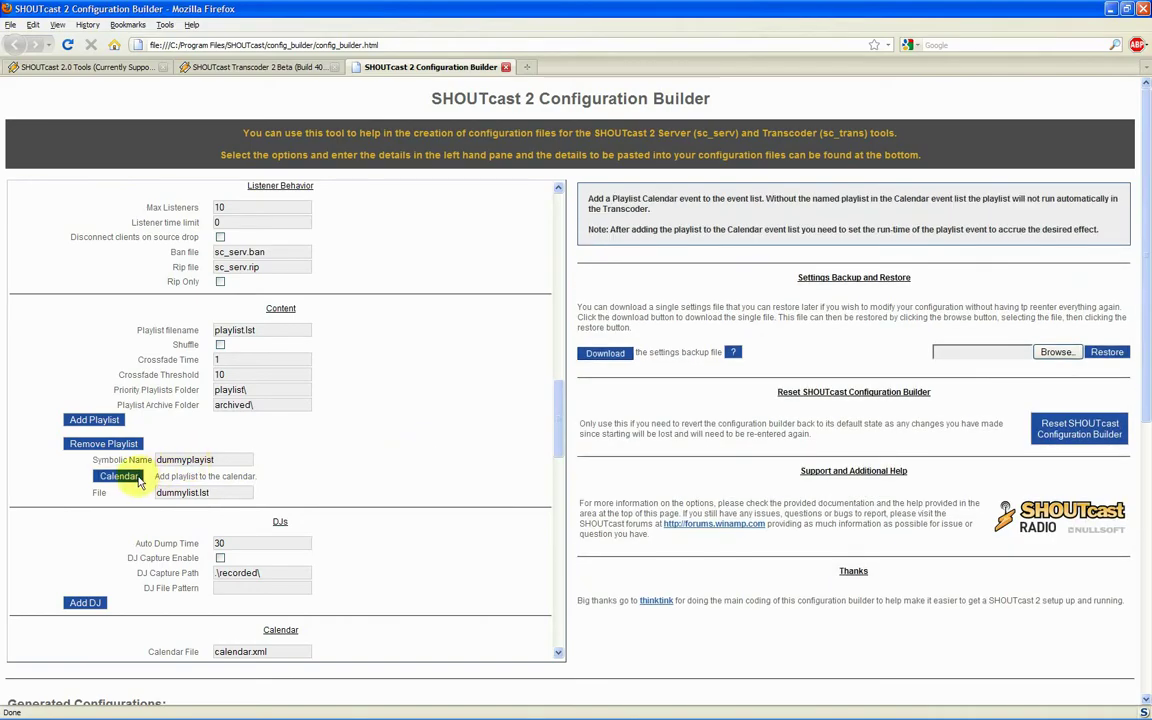
{"action": "left_click", "coordinate": [137, 479]}
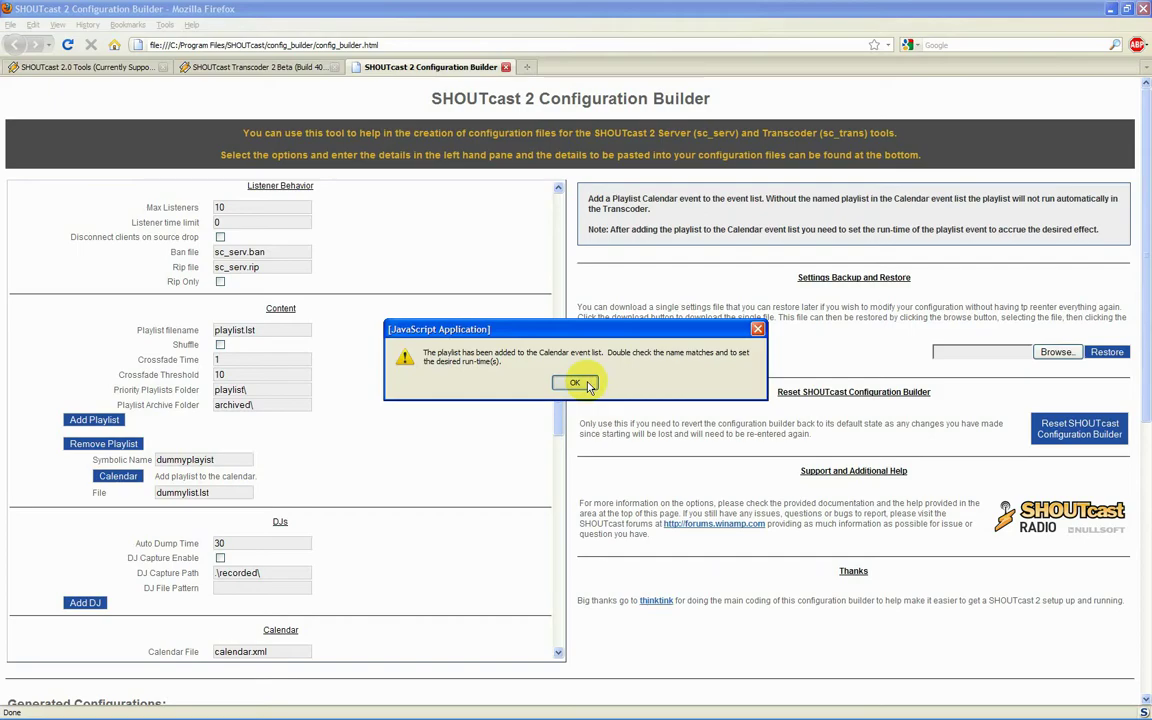
{"action": "left_click", "coordinate": [576, 384]}
{"action": "scroll", "coordinate": [424, 437], "scroll_direction": "down", "scroll_amount": 2}
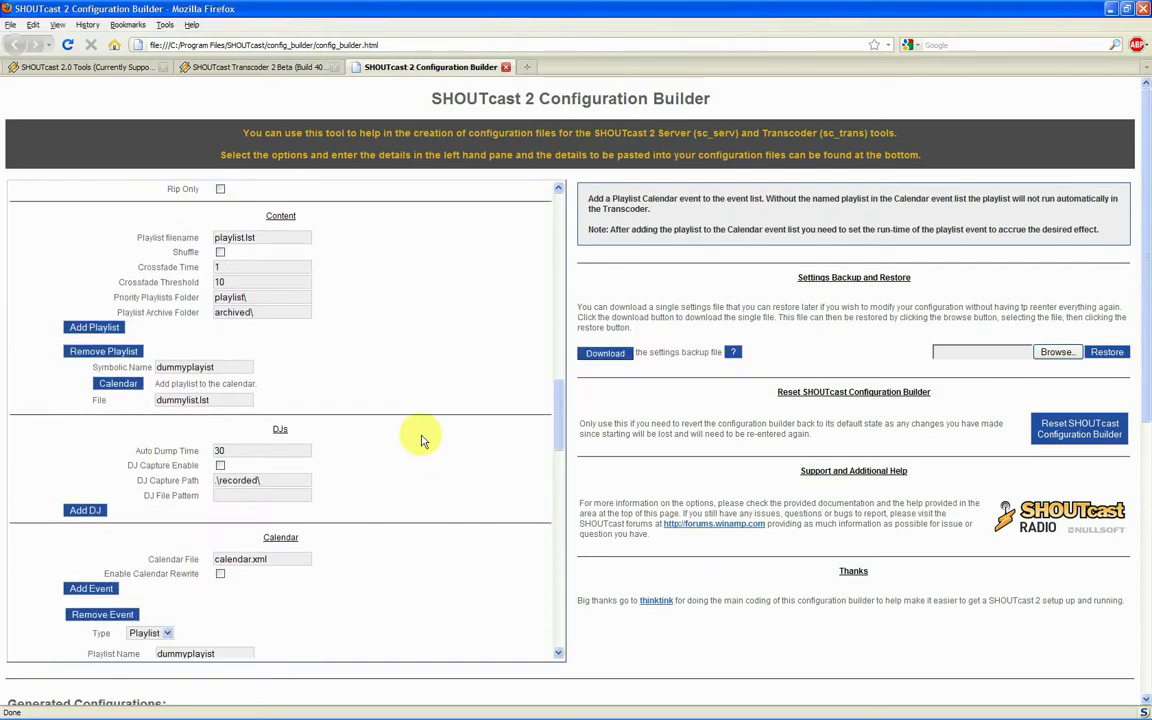
Step: Add a new DJ with its login name and add it as a calendar event
{"action": "left_click", "coordinate": [85, 510]}
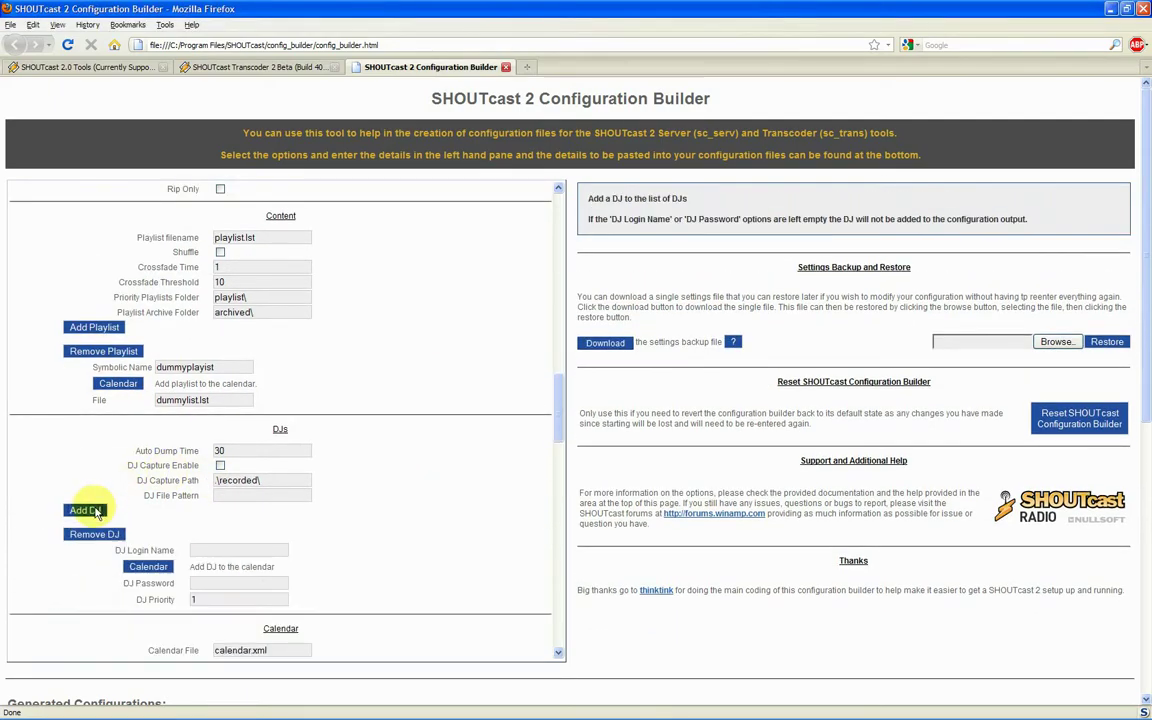
{"action": "left_click", "coordinate": [240, 550]}
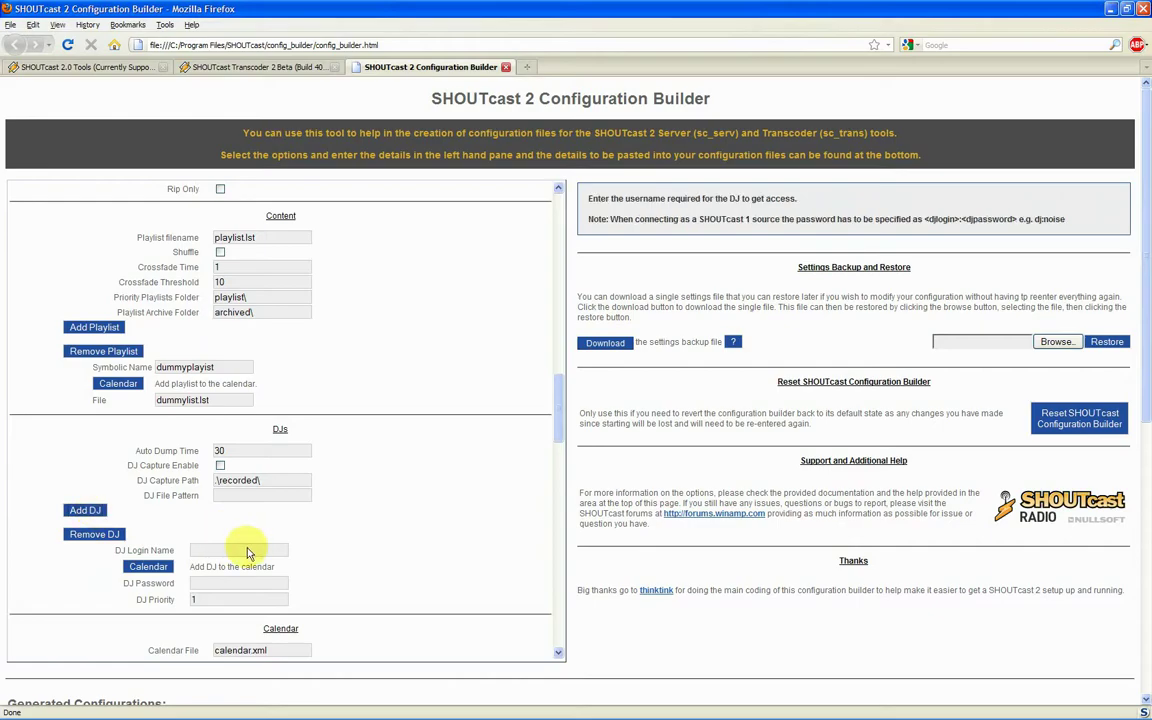
{"action": "type", "text": "dj"}
{"action": "key", "text": "Tab"}
{"action": "key", "text": "Return"}
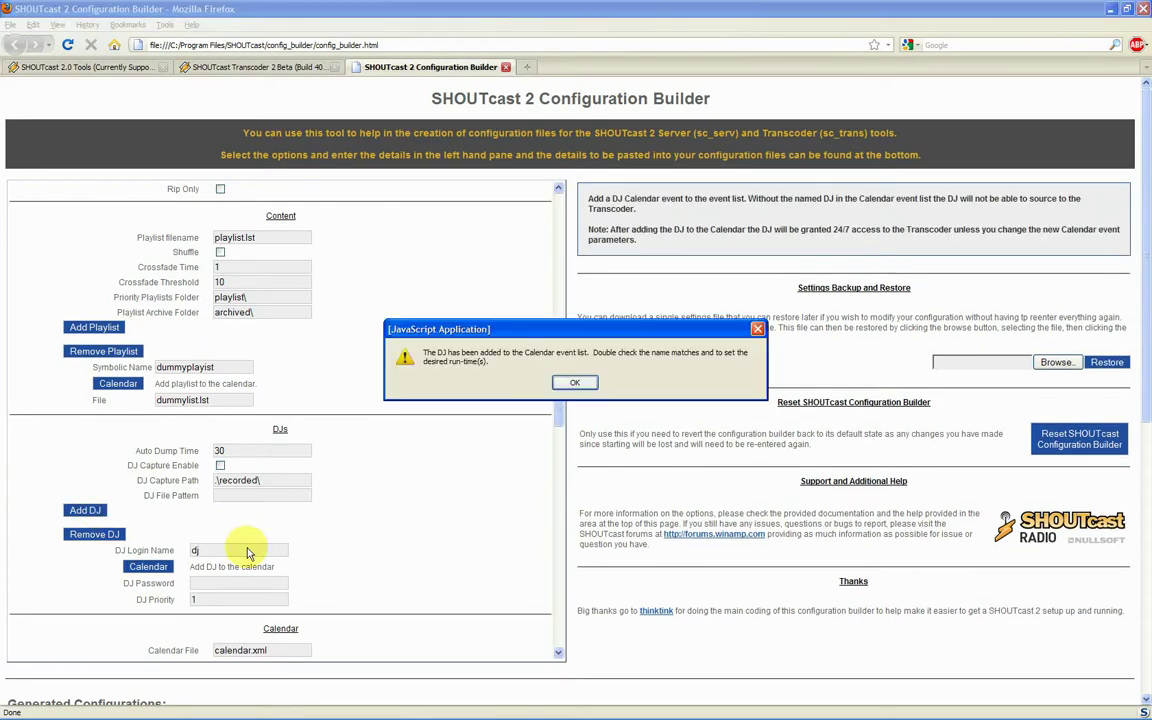
{"action": "key", "text": "Return"}
Step: Enter the DJ password and move on to the DJ Priority field
{"action": "key", "text": "Tab"}
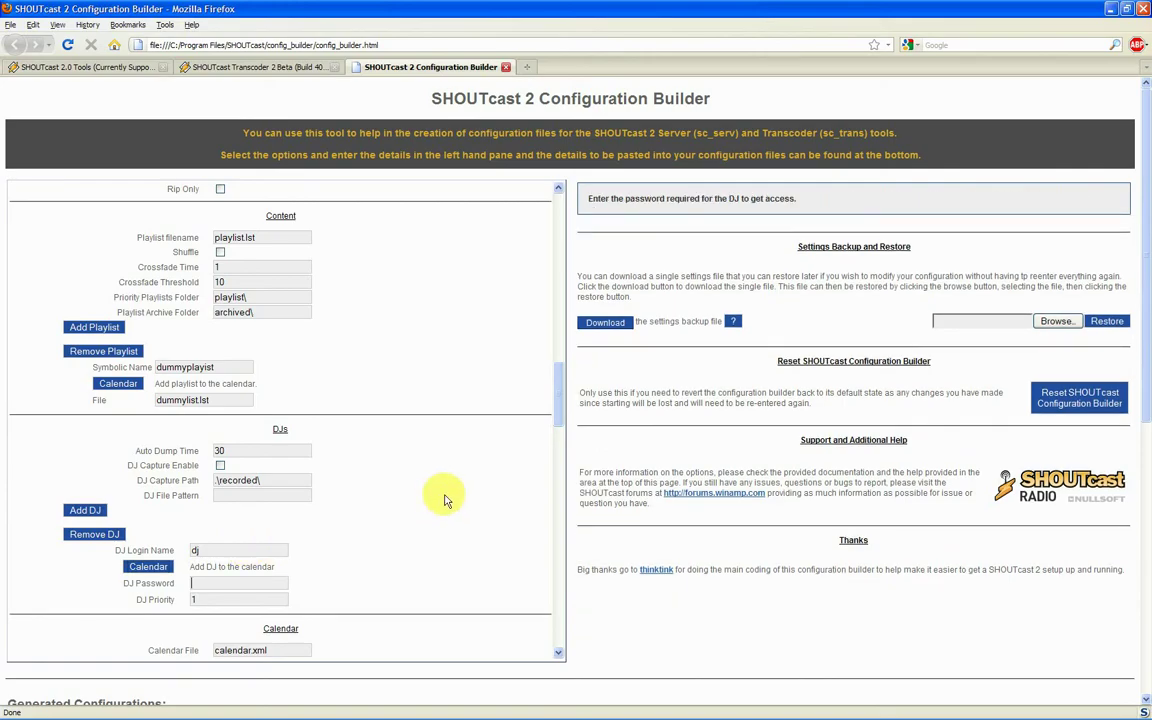
{"action": "type", "text": "djpassword"}
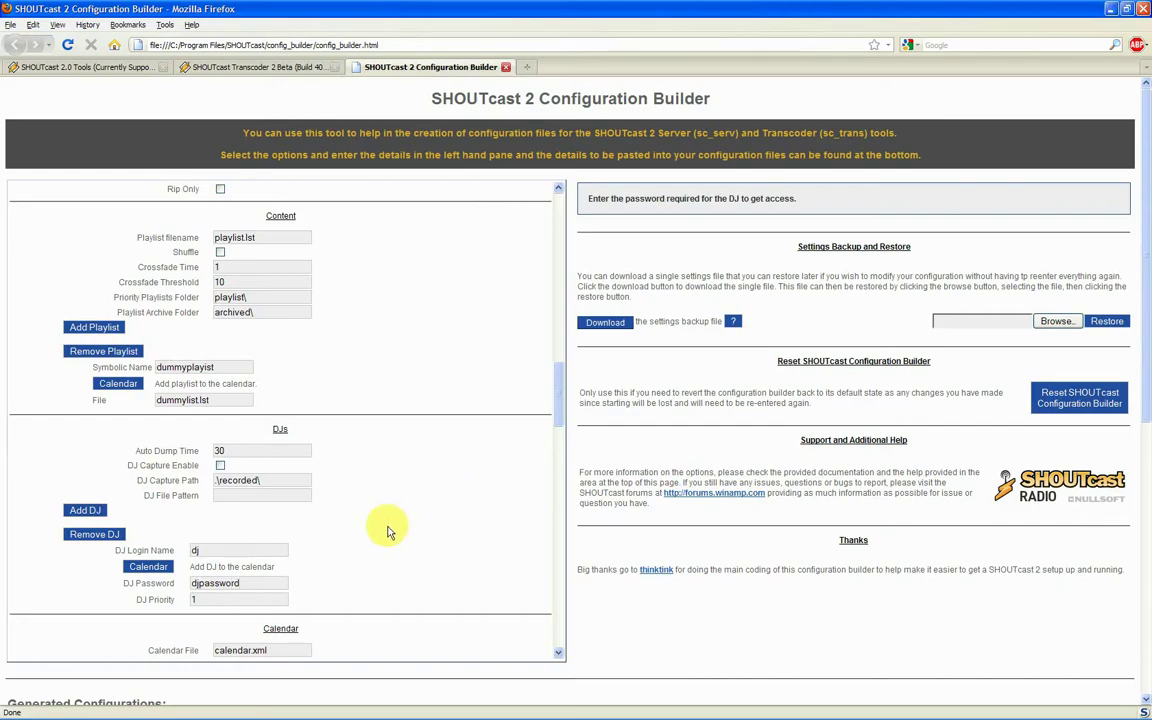
{"action": "key", "text": "Tab"}
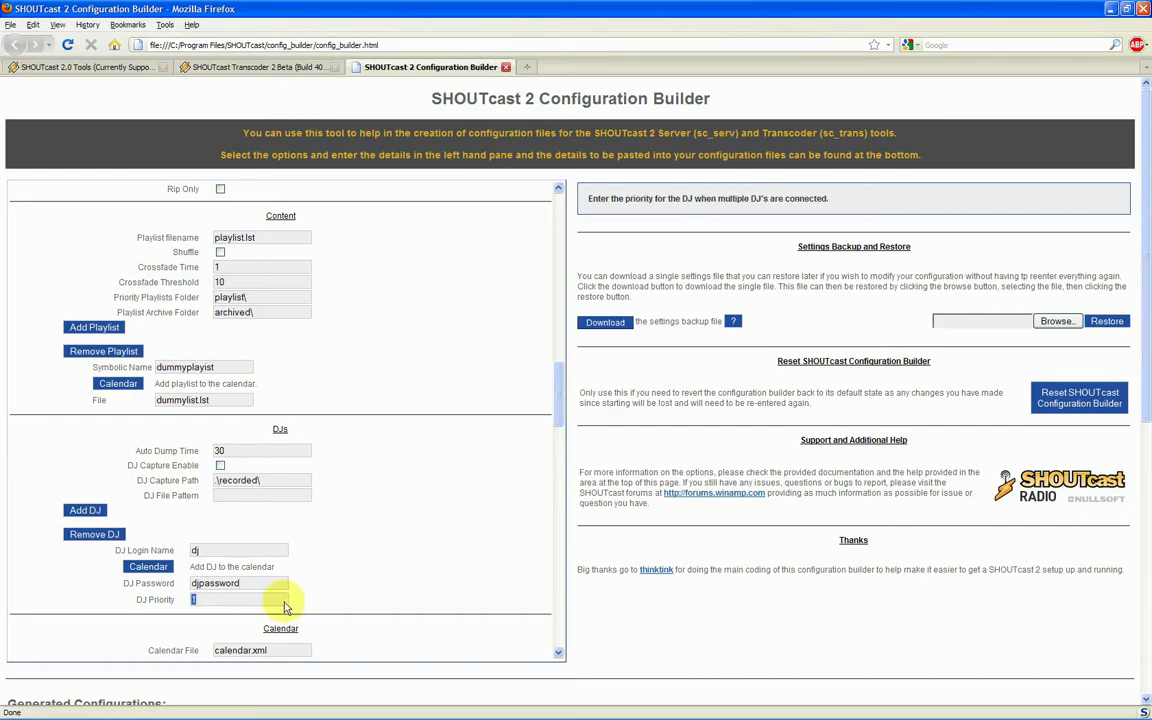
{"action": "scroll", "coordinate": [415, 635], "scroll_direction": "down", "scroll_amount": 5}
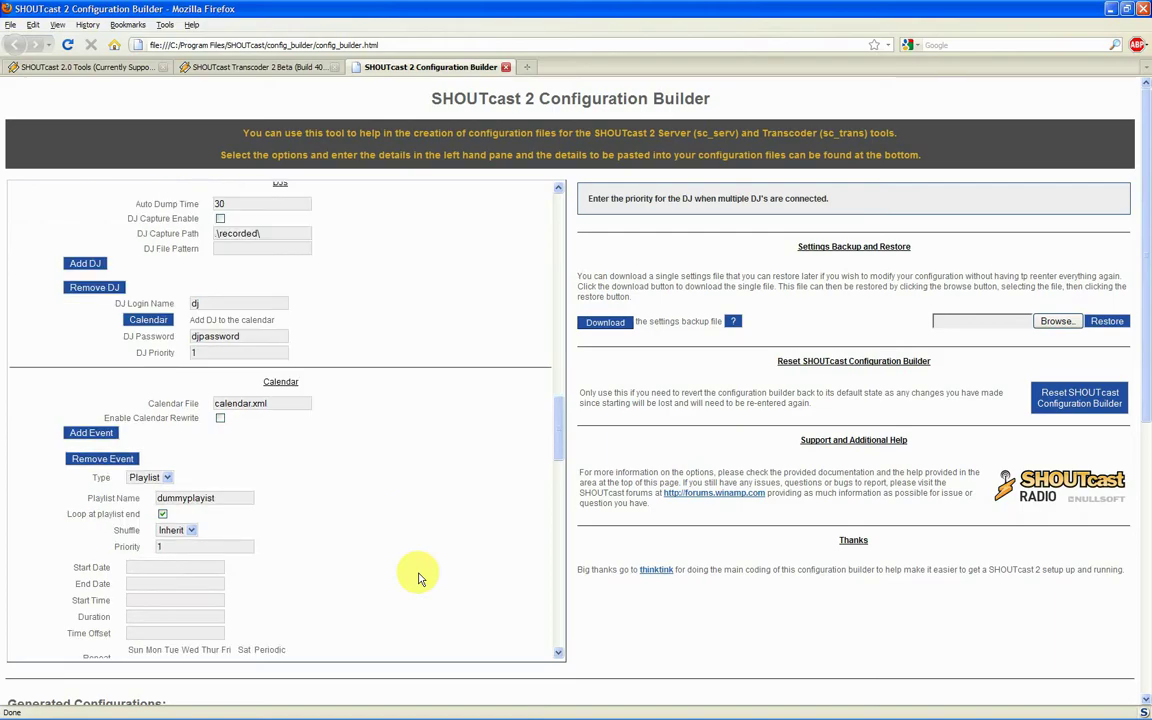
{"action": "scroll", "coordinate": [411, 527], "scroll_direction": "down", "scroll_amount": 1}
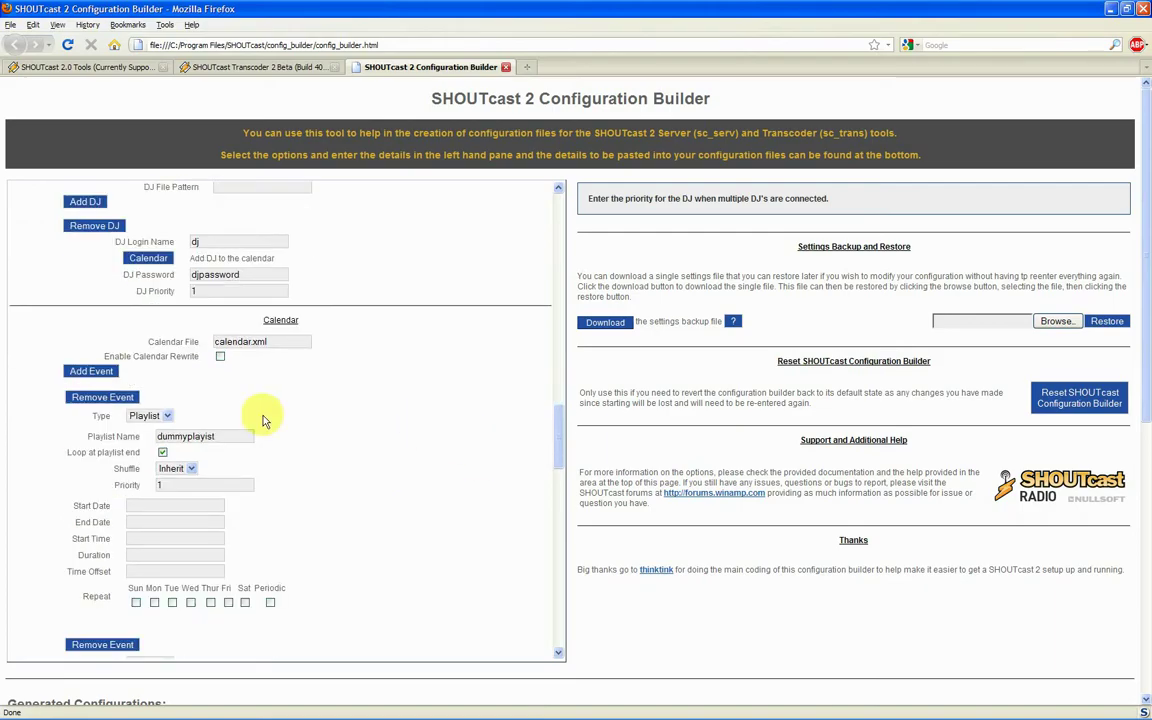
{"action": "scroll", "coordinate": [280, 410], "scroll_direction": "down", "scroll_amount": 1}
{"action": "scroll", "coordinate": [300, 406], "scroll_direction": "up", "scroll_amount": 4}
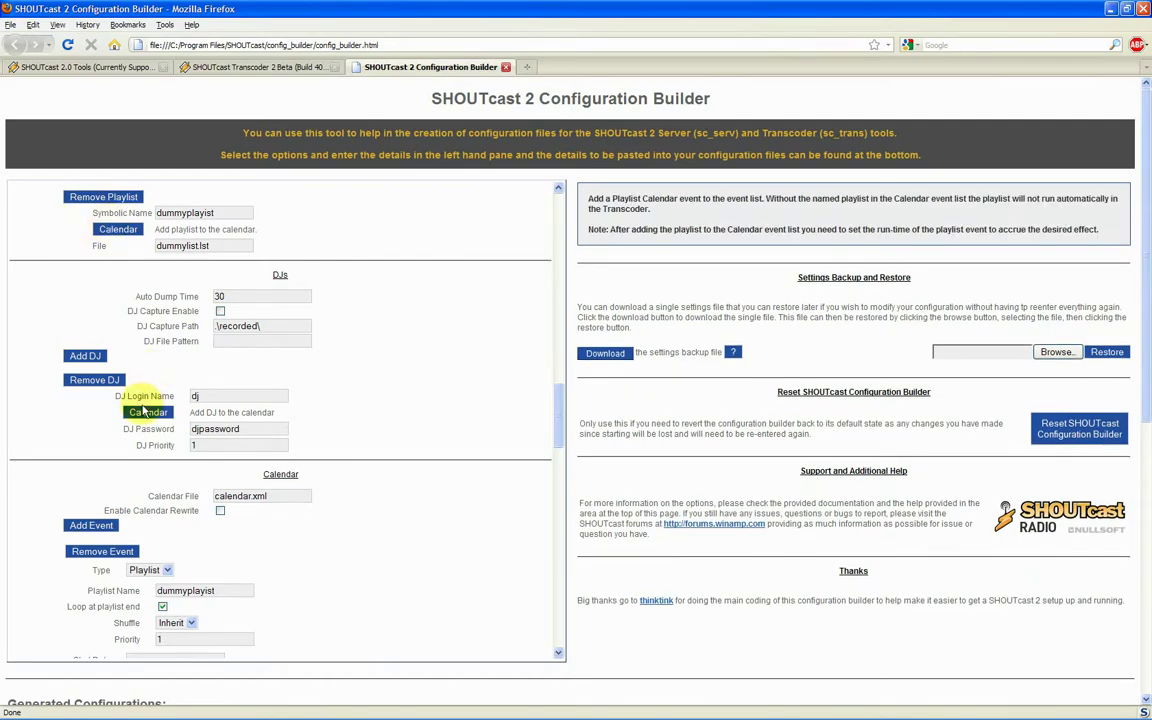
{"action": "scroll", "coordinate": [380, 571], "scroll_direction": "down", "scroll_amount": 3}
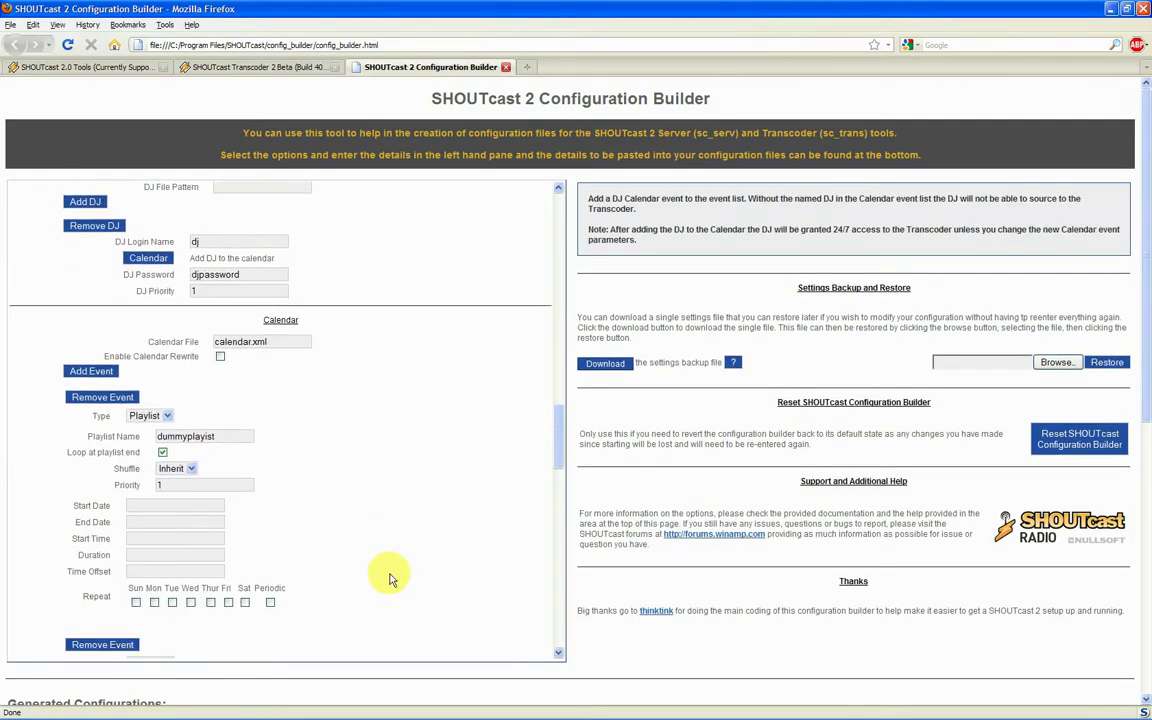
{"action": "scroll", "coordinate": [360, 450], "scroll_direction": "down", "scroll_amount": 2}
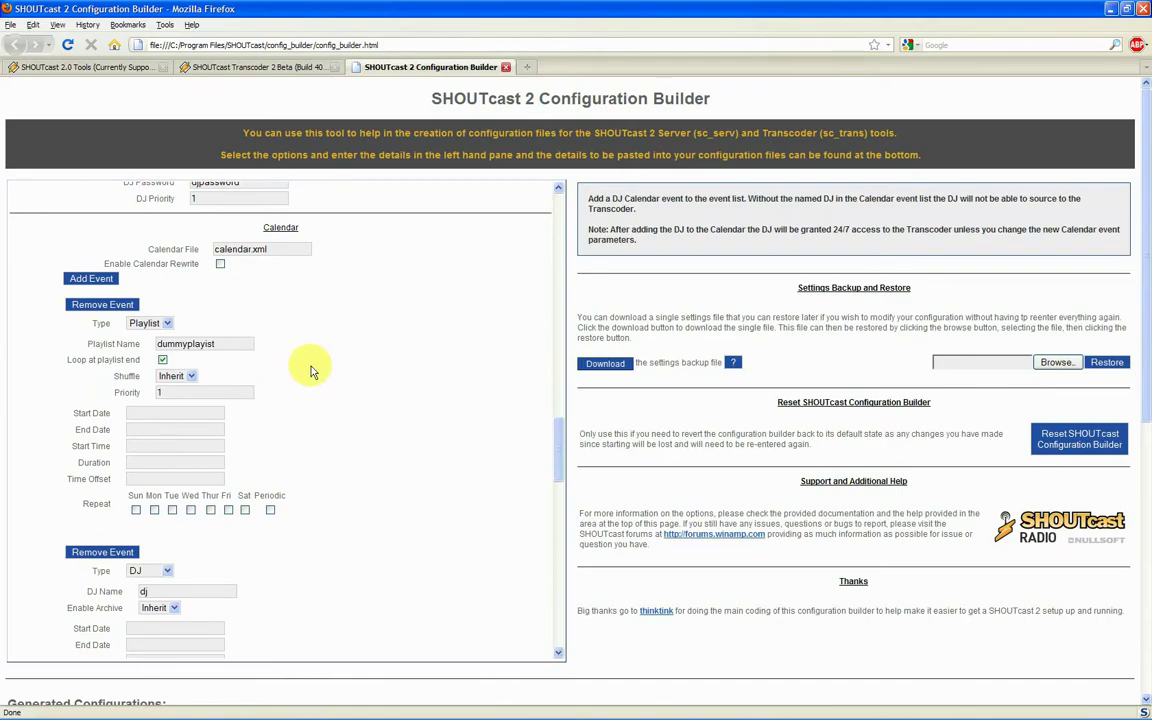
{"action": "mouse_move", "coordinate": [244, 386]}
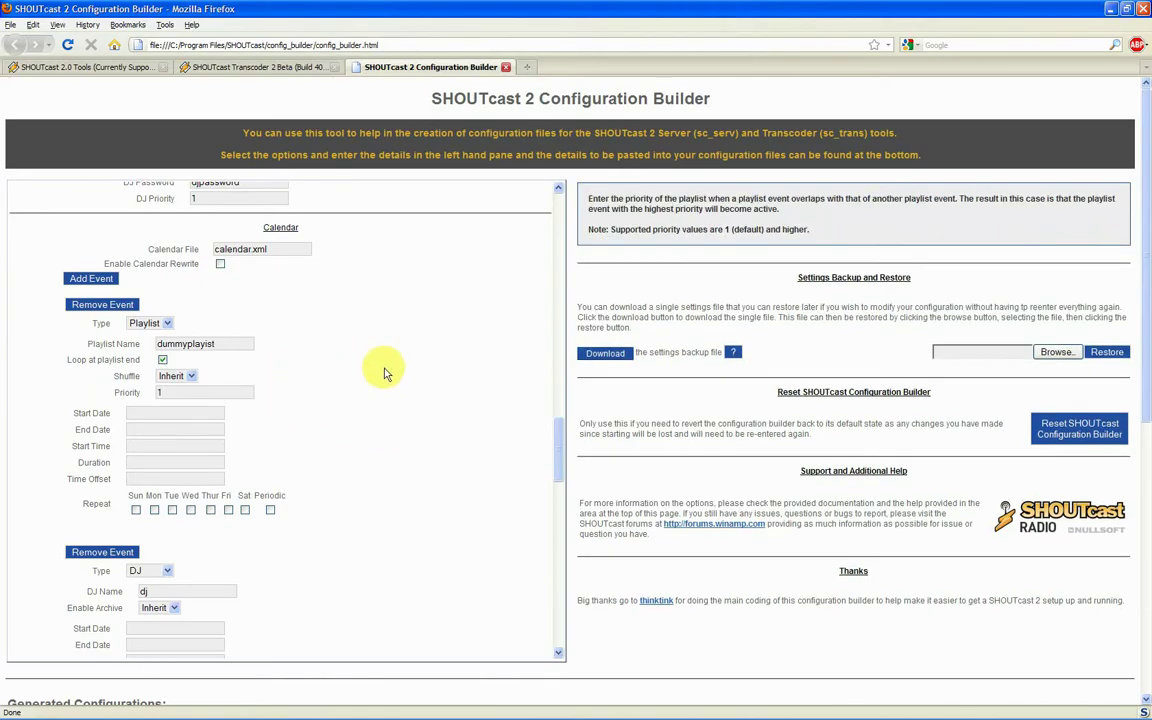
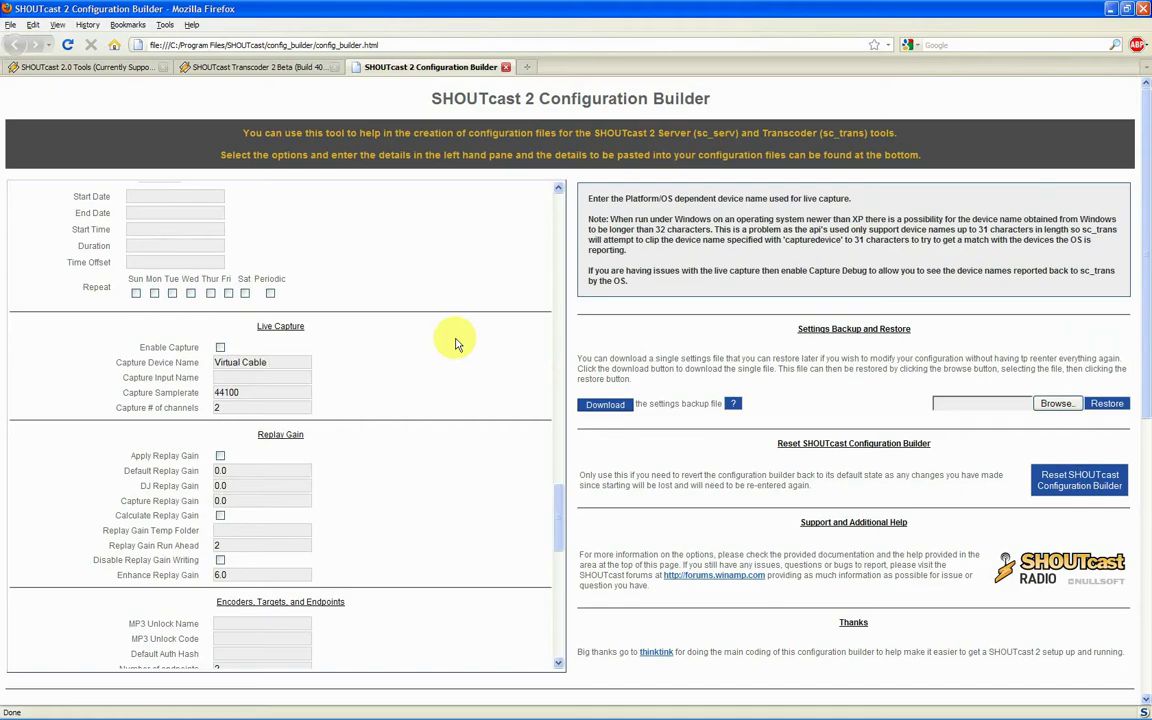
Step: Set the capture device to Virtual Cable 2 with input Line, and enable live capture
{"action": "key", "text": "Tab"}
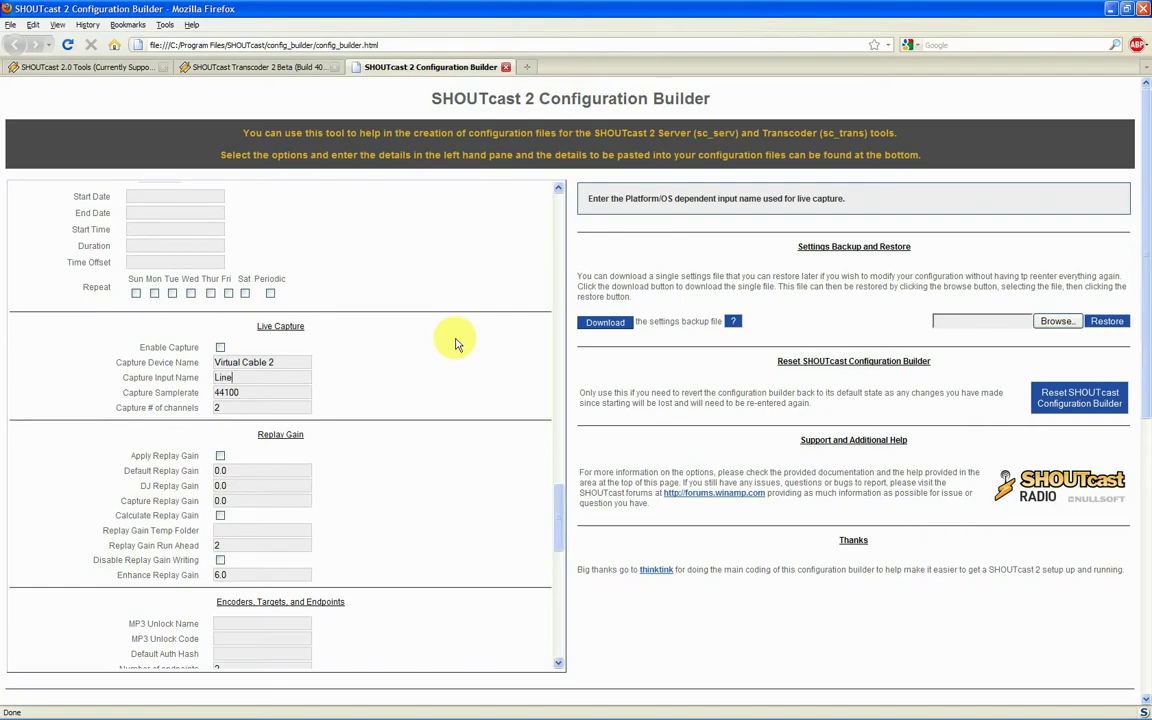
{"action": "left_click", "coordinate": [222, 362]}
{"action": "left_click", "coordinate": [220, 347]}
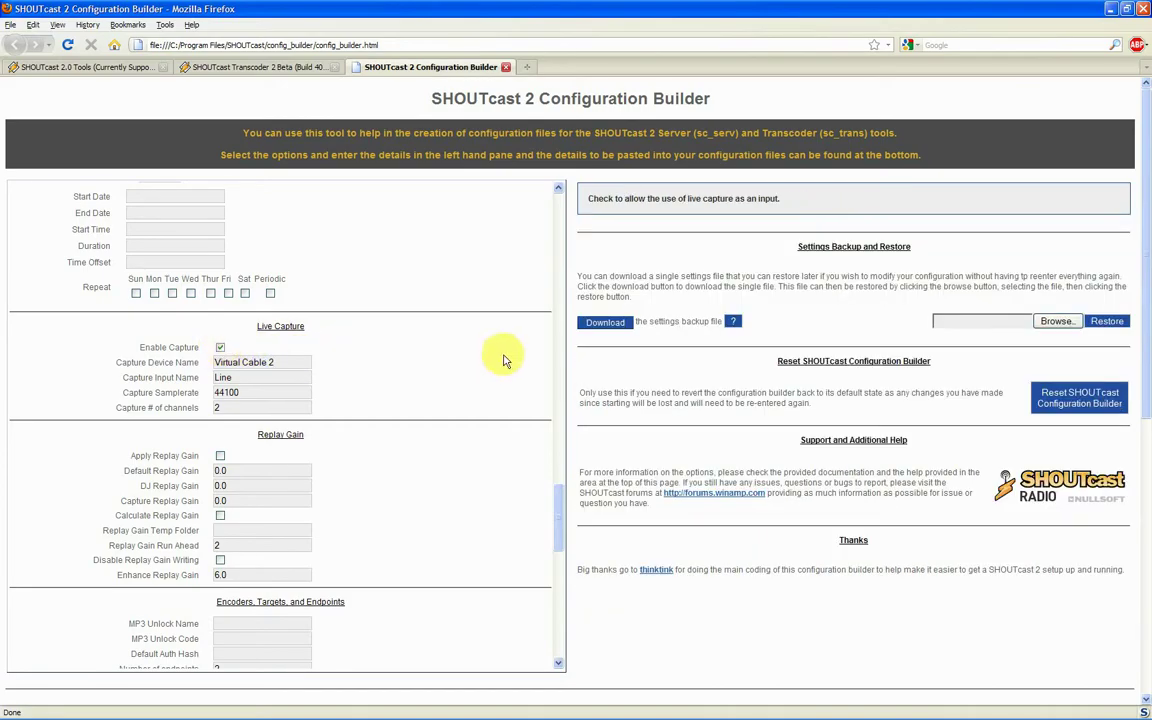
{"action": "left_click", "coordinate": [258, 380]}
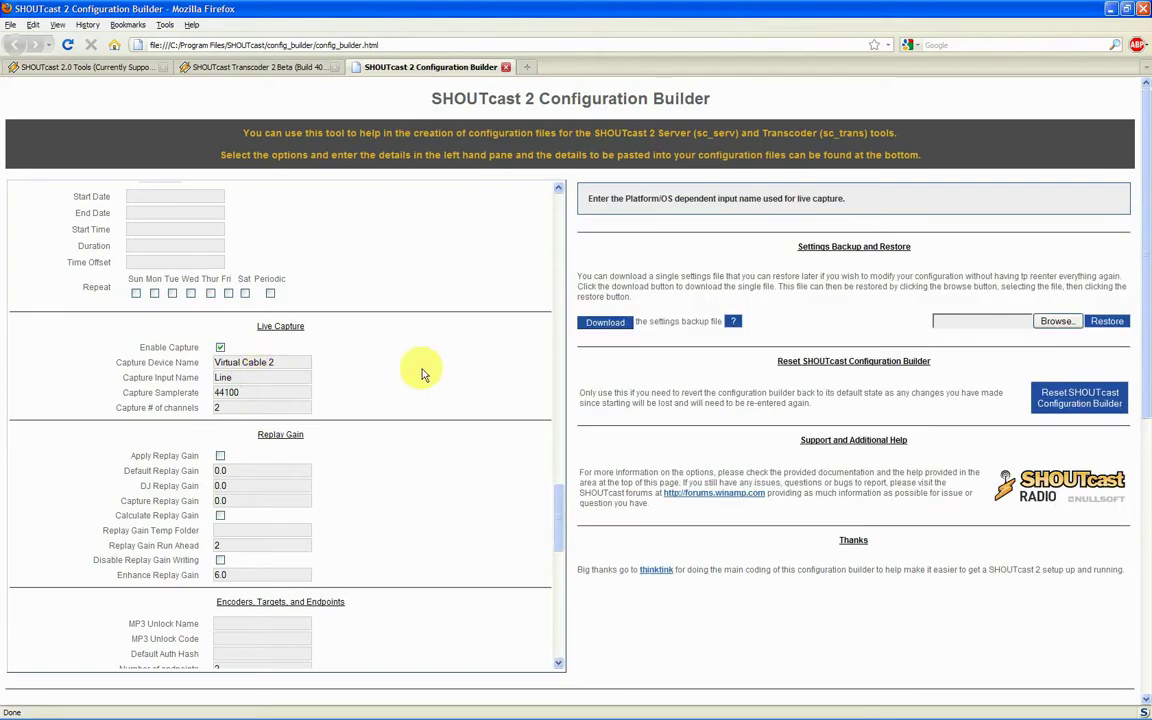
Step: Open the Windows Master Volume mixer from the tray volume icon
{"action": "mouse_move", "coordinate": [660, 714]}
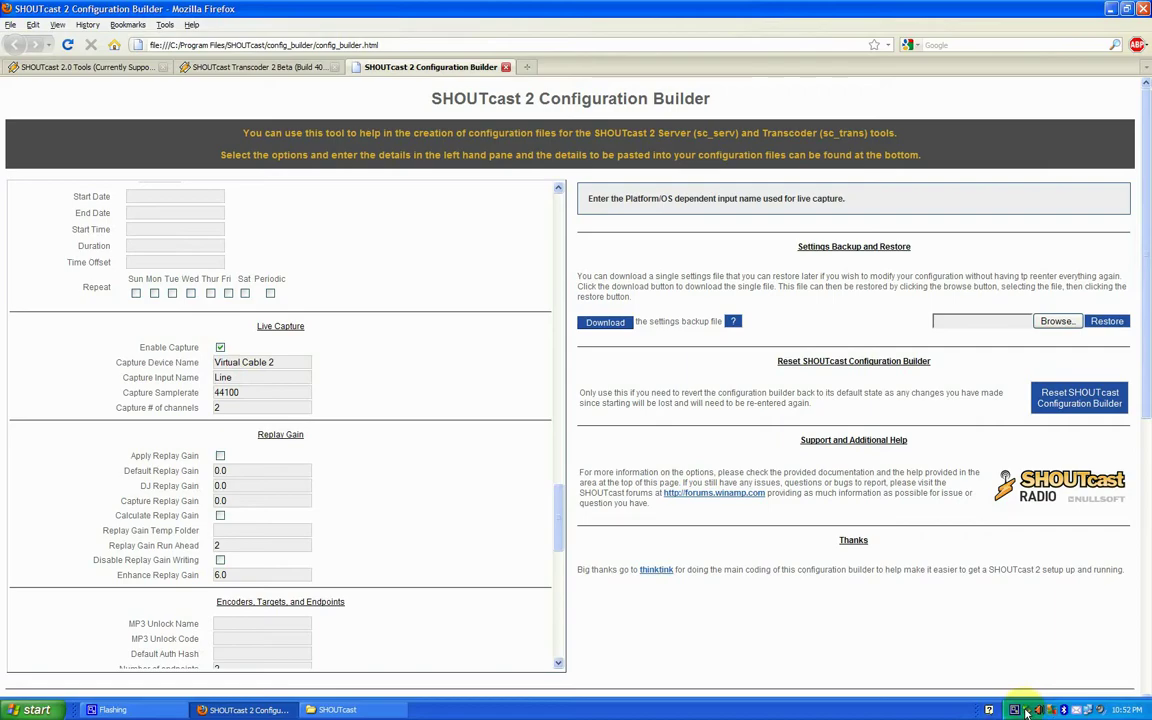
{"action": "left_click", "coordinate": [1100, 710]}
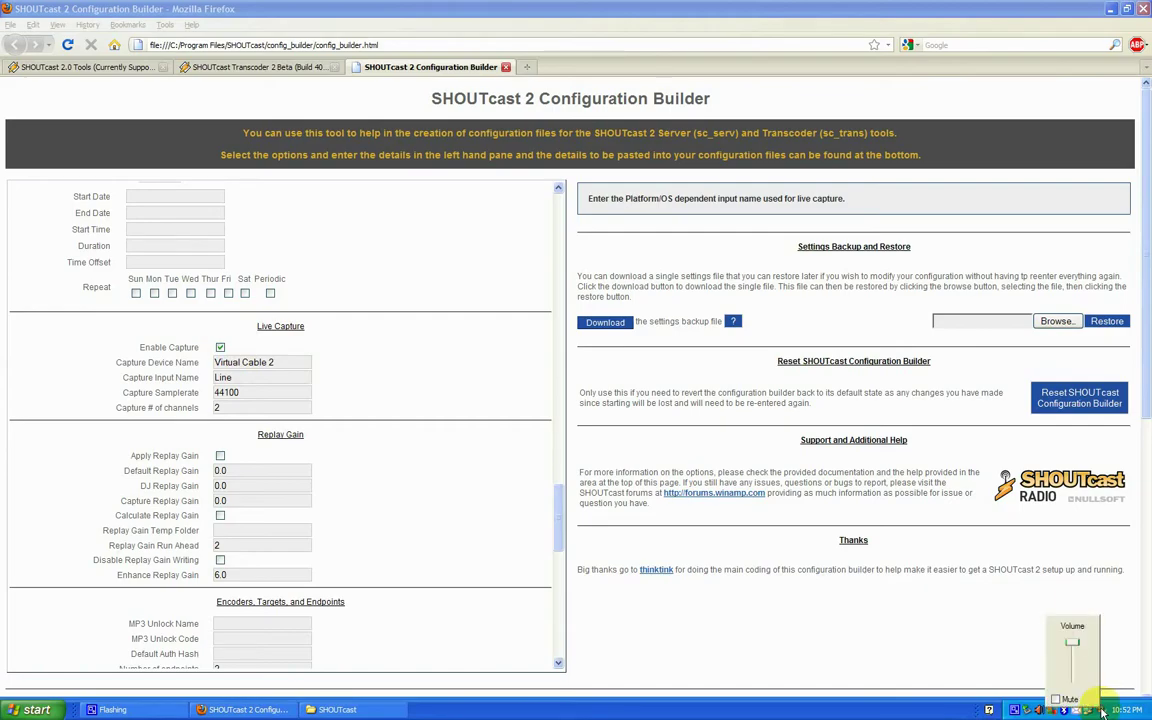
{"action": "left_click", "coordinate": [1101, 711]}
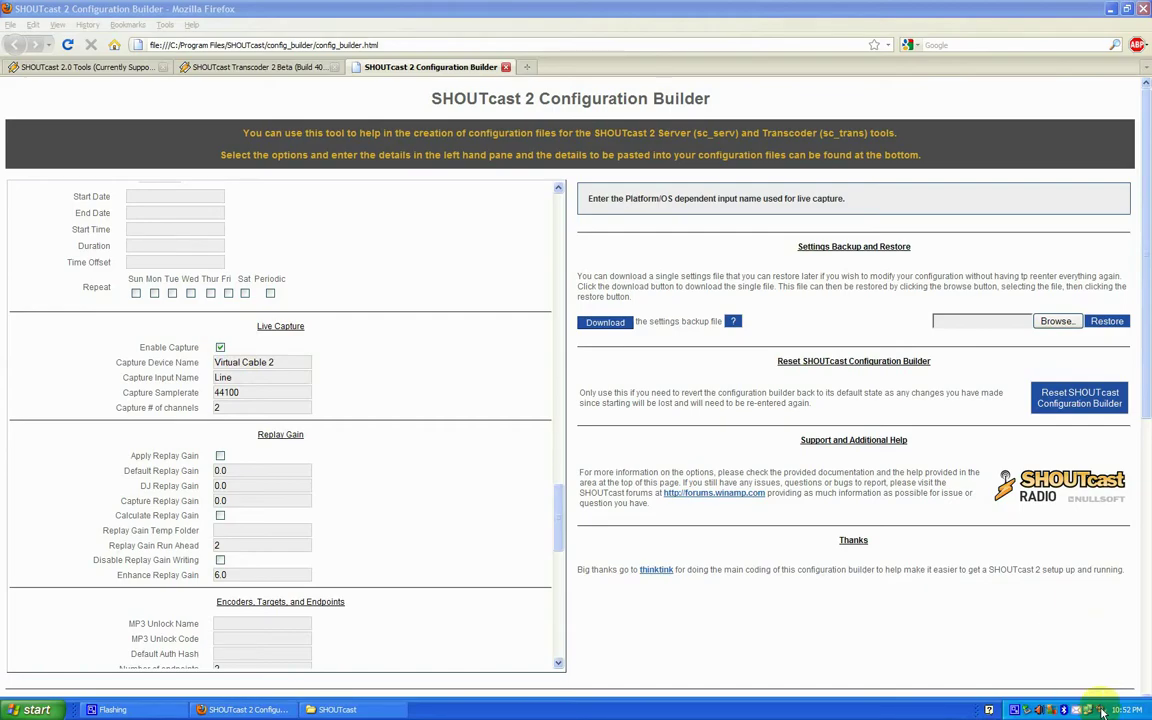
{"action": "double_click", "coordinate": [1101, 711]}
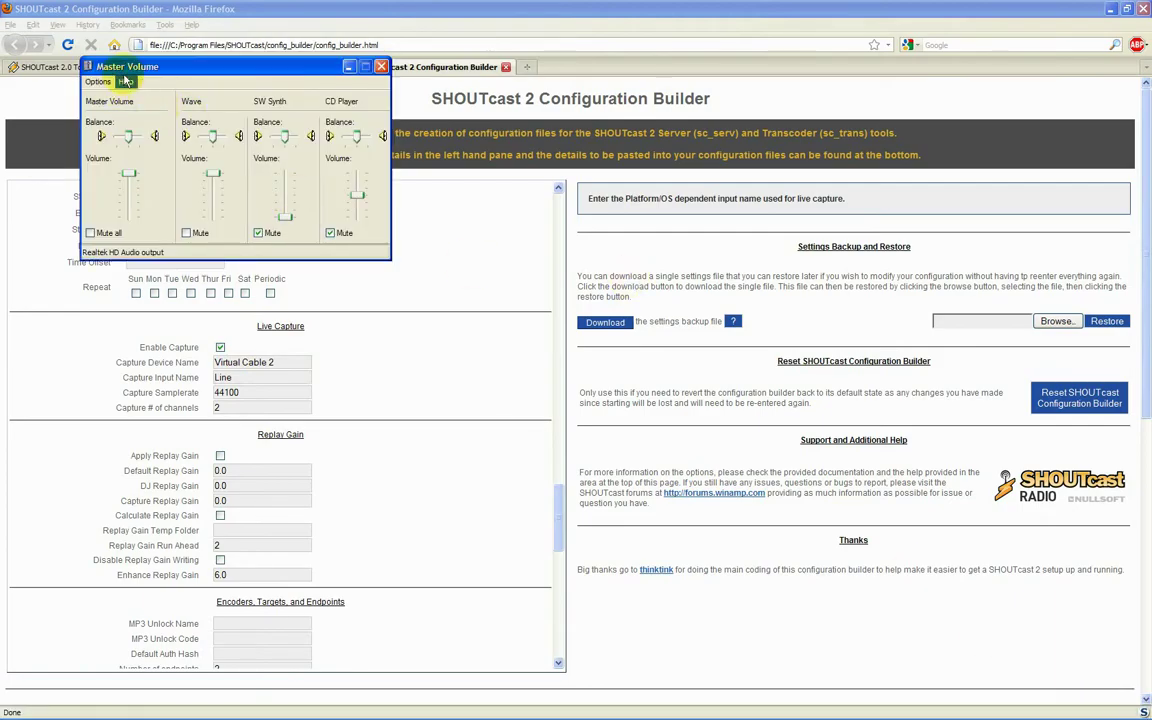
Step: Switch the volume mixer to Virtual Cable 2's recording controls
{"action": "left_click_drag", "start_coordinate": [121, 66], "coordinate": [374, 345]}
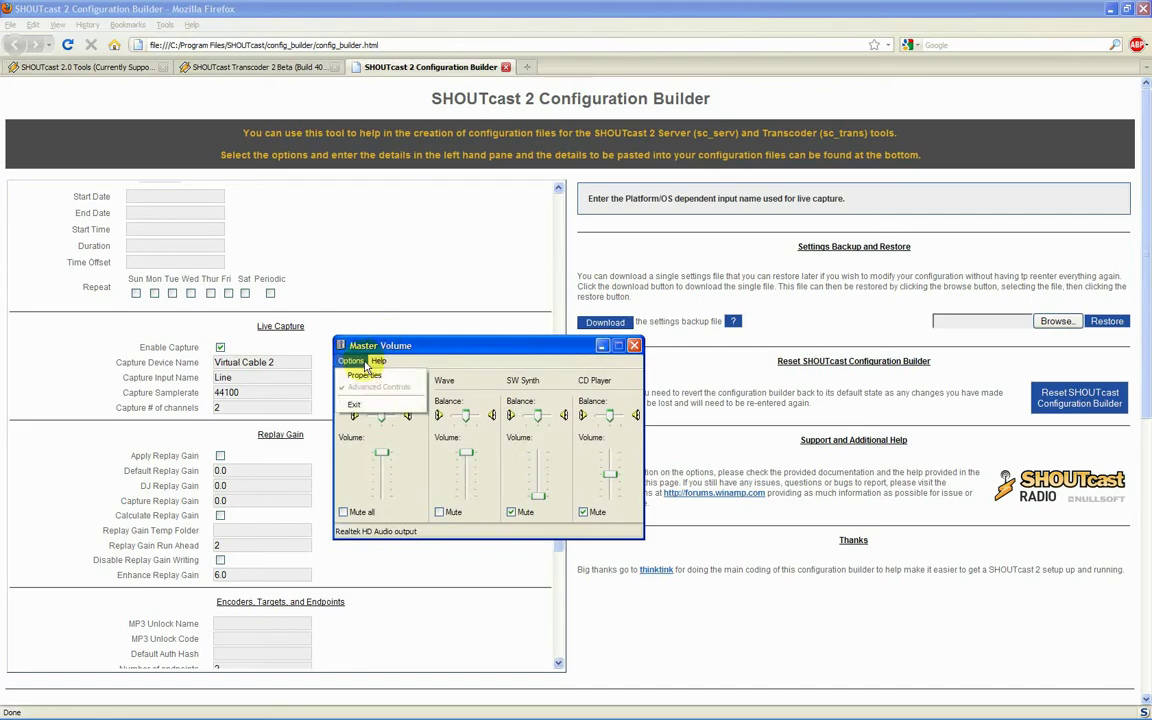
{"action": "left_click", "coordinate": [352, 361]}
{"action": "left_click", "coordinate": [362, 375]}
{"action": "left_click", "coordinate": [488, 406]}
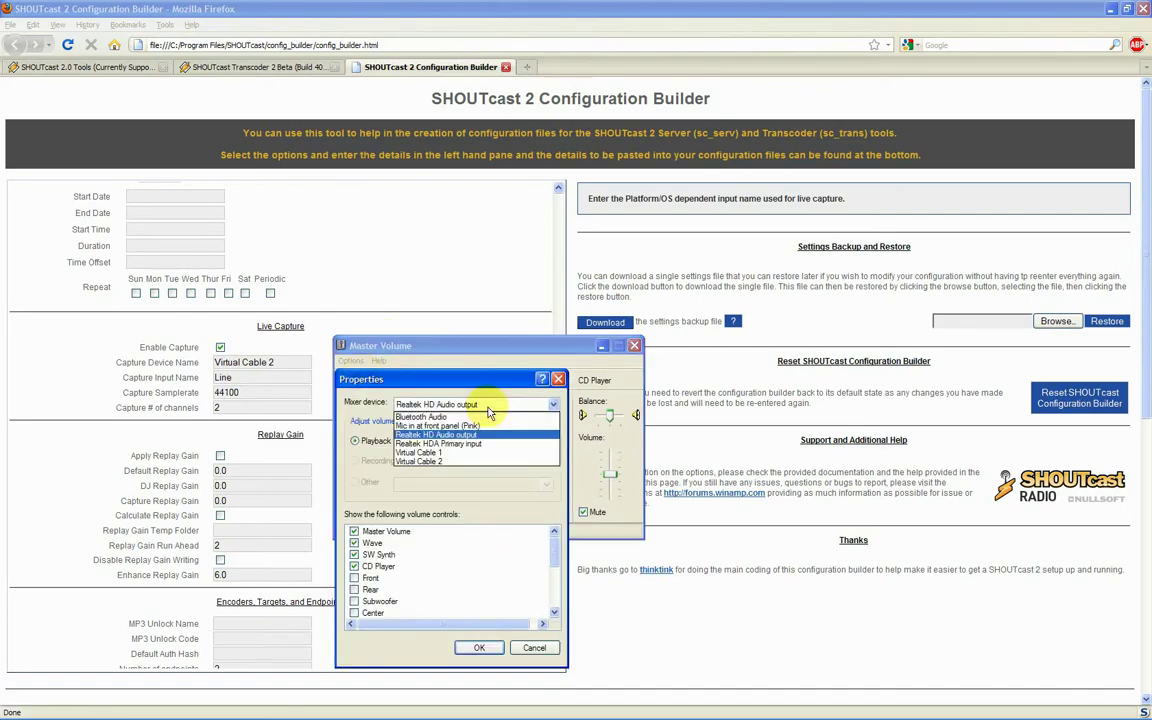
{"action": "left_click", "coordinate": [461, 463]}
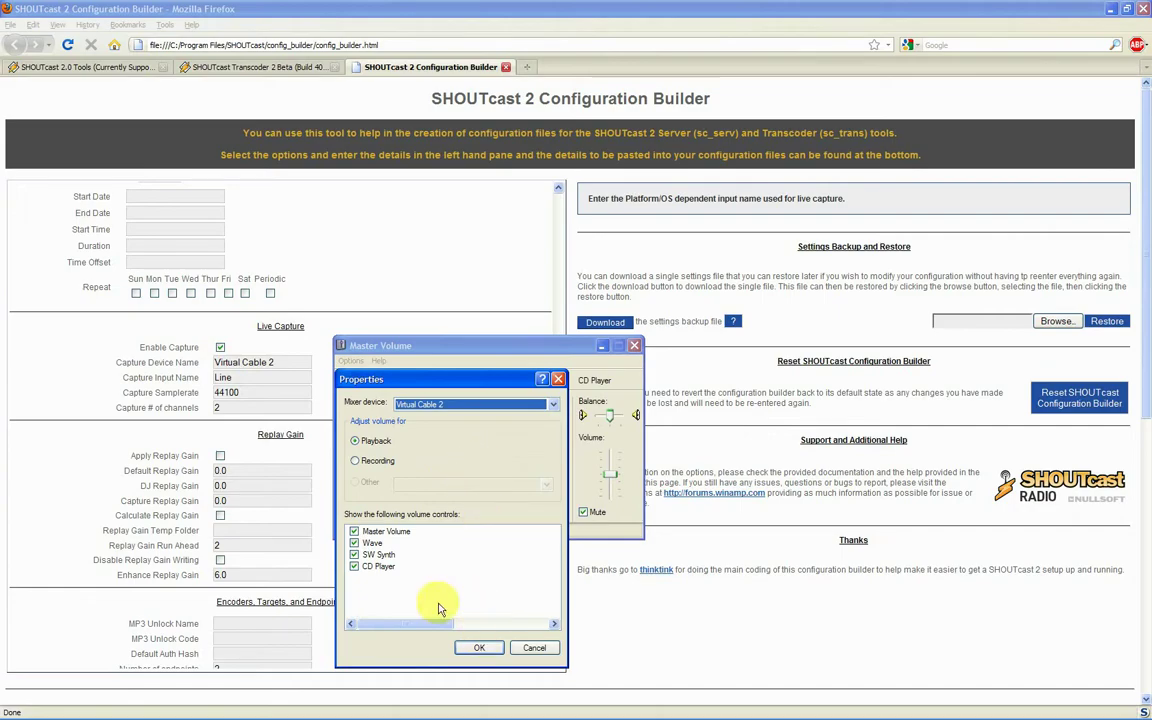
{"action": "left_click", "coordinate": [355, 460]}
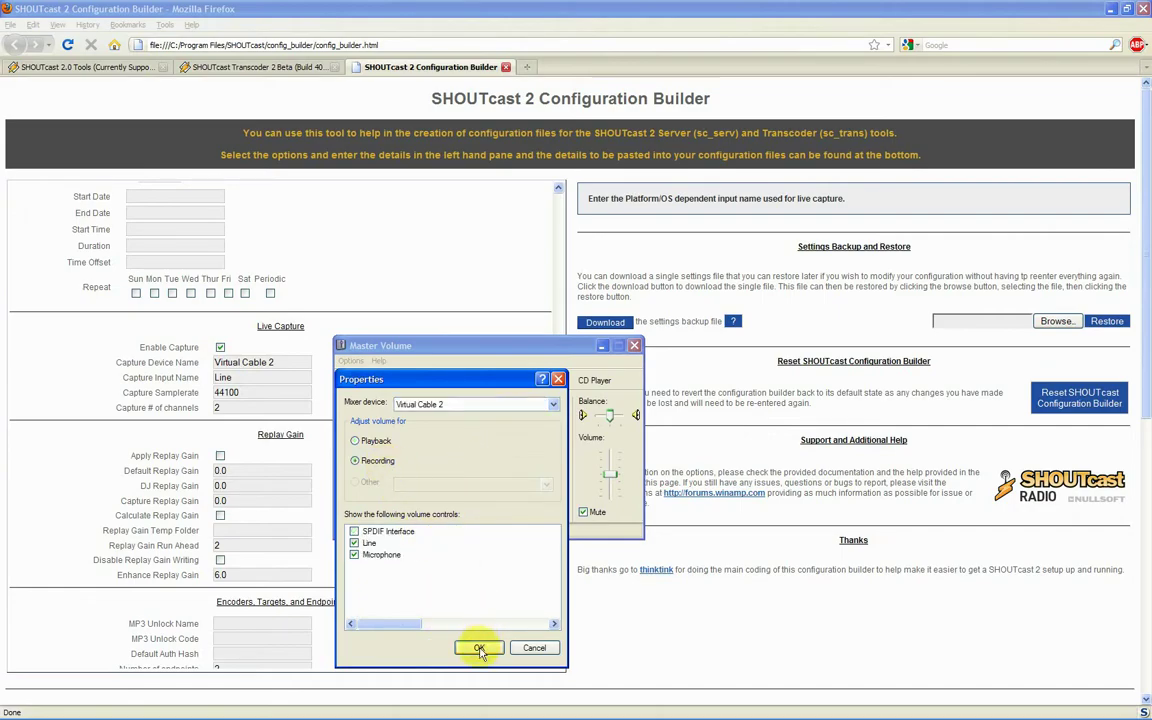
{"action": "left_click", "coordinate": [481, 646]}
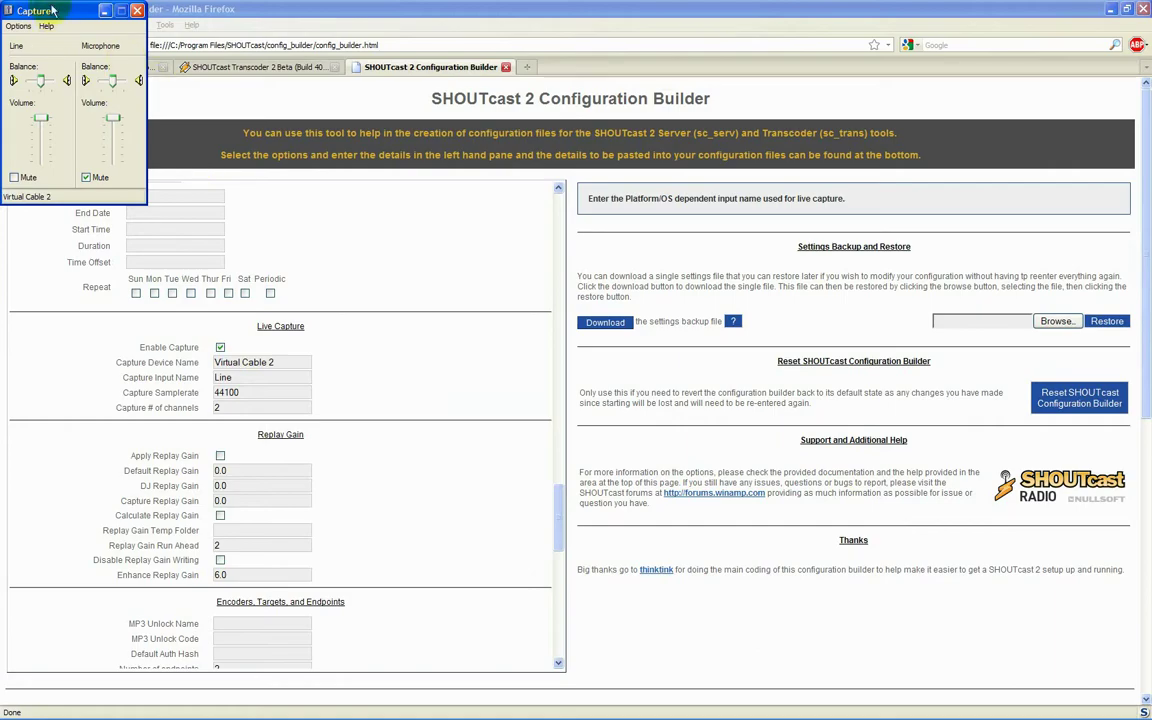
Step: Add the SPDIF Interface control to the Capture mixer
{"action": "left_click_drag", "start_coordinate": [48, 10], "coordinate": [698, 332]}
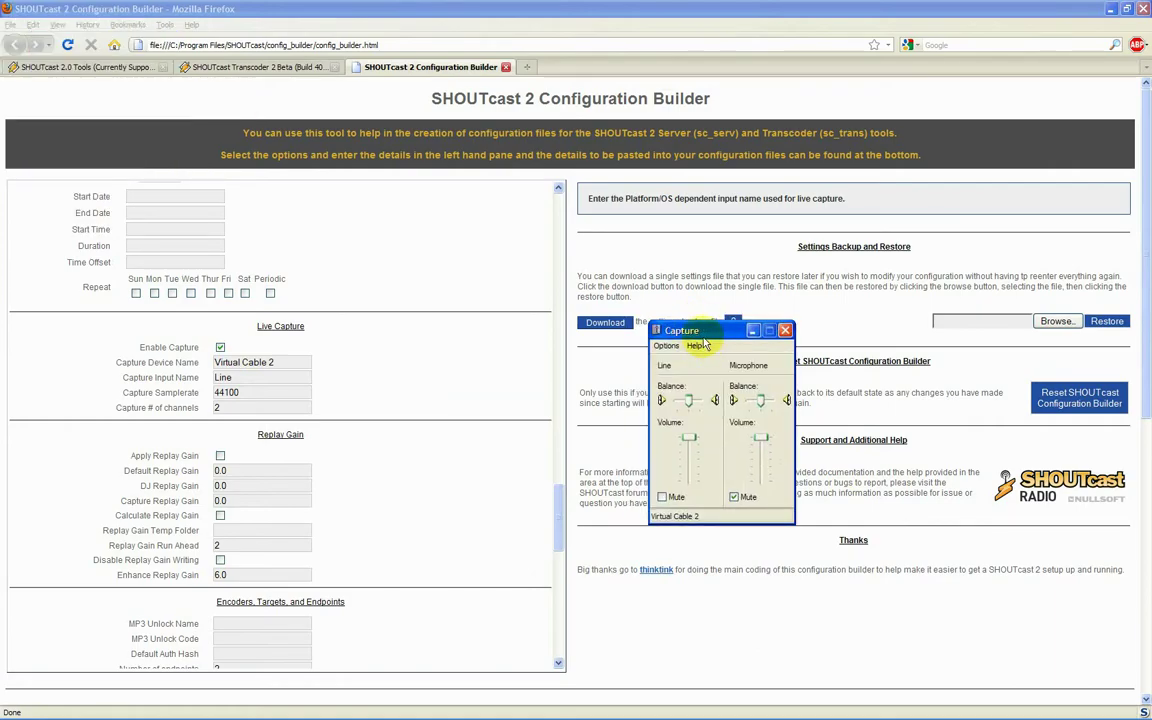
{"action": "left_click", "coordinate": [665, 345]}
{"action": "left_click", "coordinate": [671, 360]}
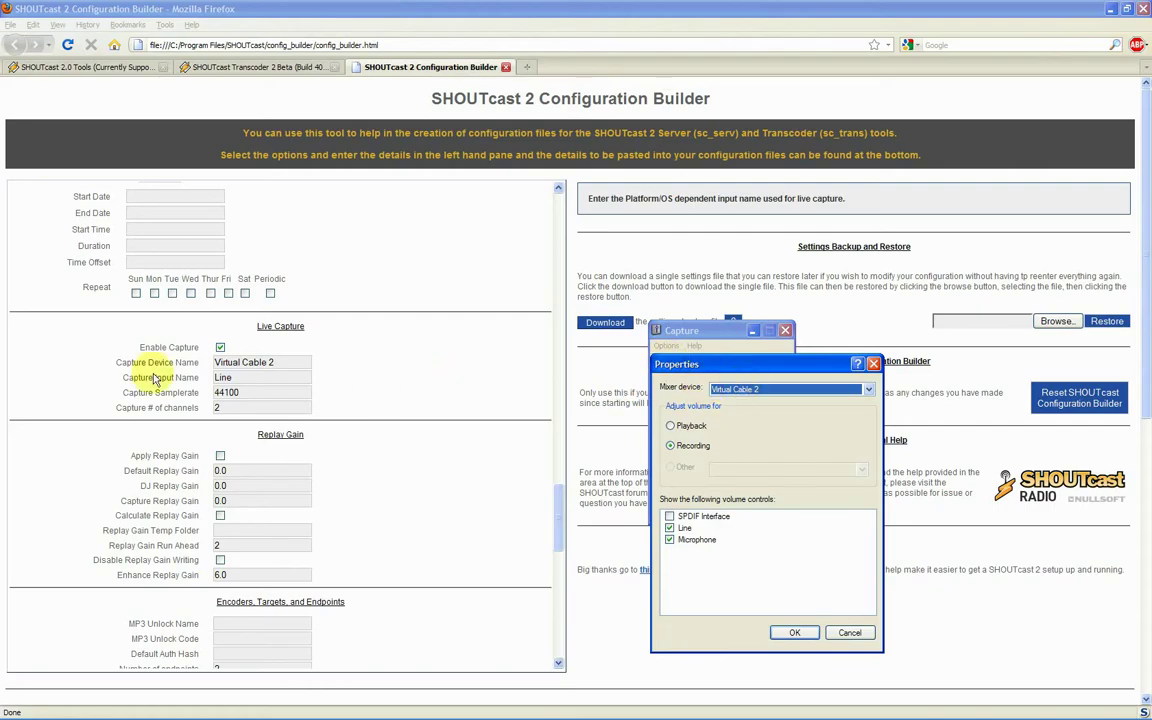
{"action": "mouse_move", "coordinate": [205, 360]}
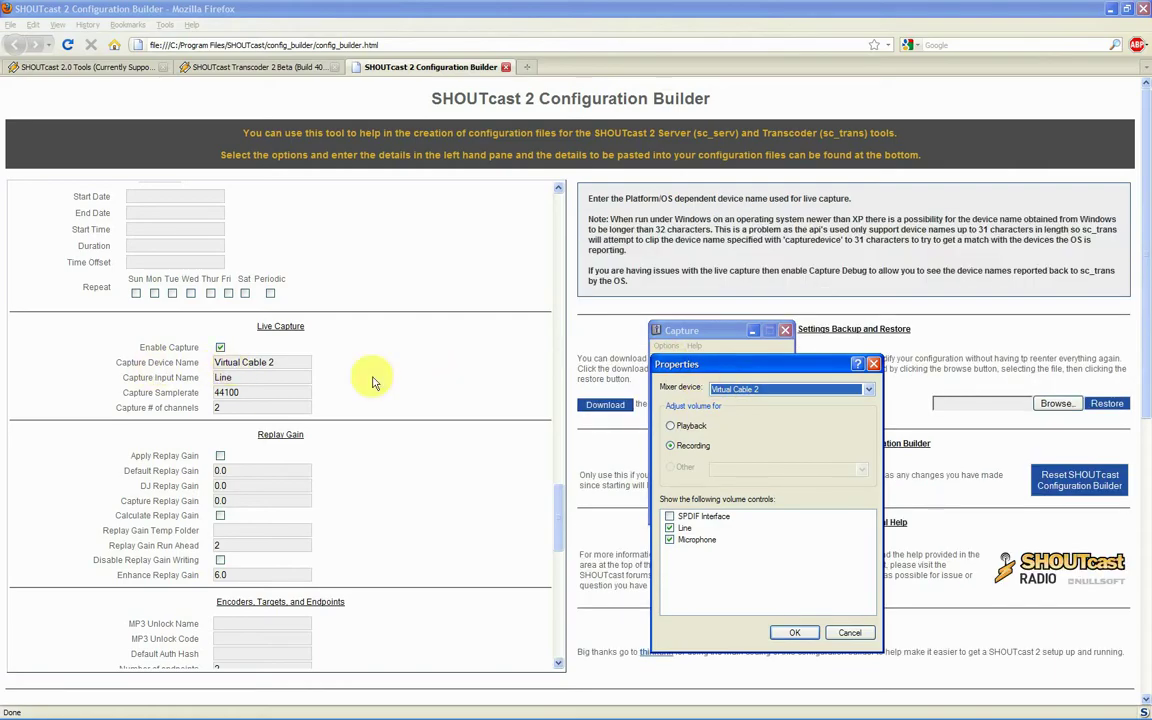
{"action": "left_click", "coordinate": [669, 516]}
{"action": "left_click", "coordinate": [790, 633]}
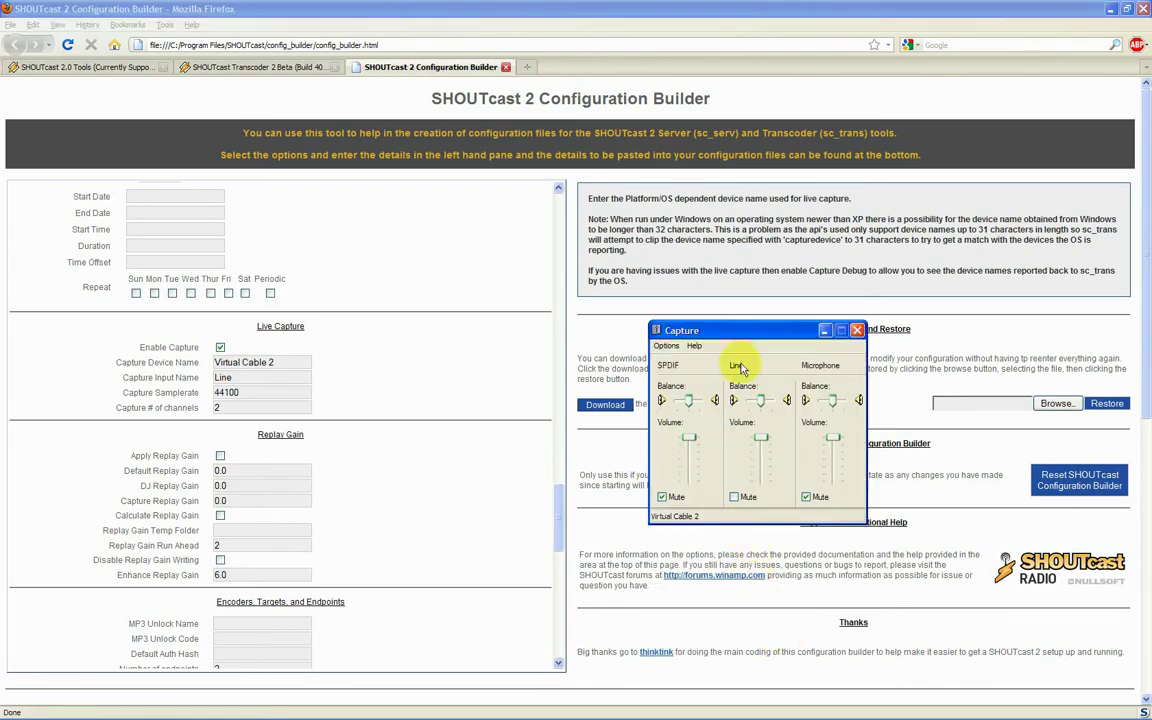
Step: Return to the SHOUTcast configuration builder page and scroll down
{"action": "mouse_move", "coordinate": [285, 383]}
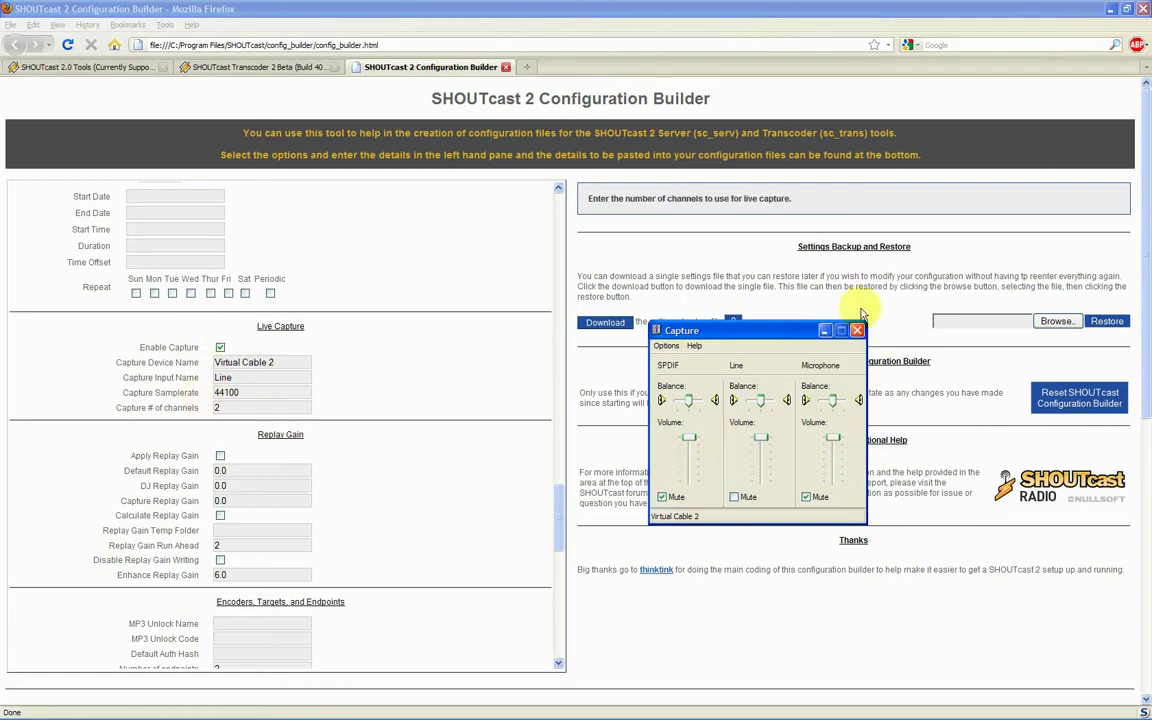
{"action": "left_click", "coordinate": [775, 302]}
{"action": "scroll", "coordinate": [403, 440], "scroll_direction": "down", "scroll_amount": 2}
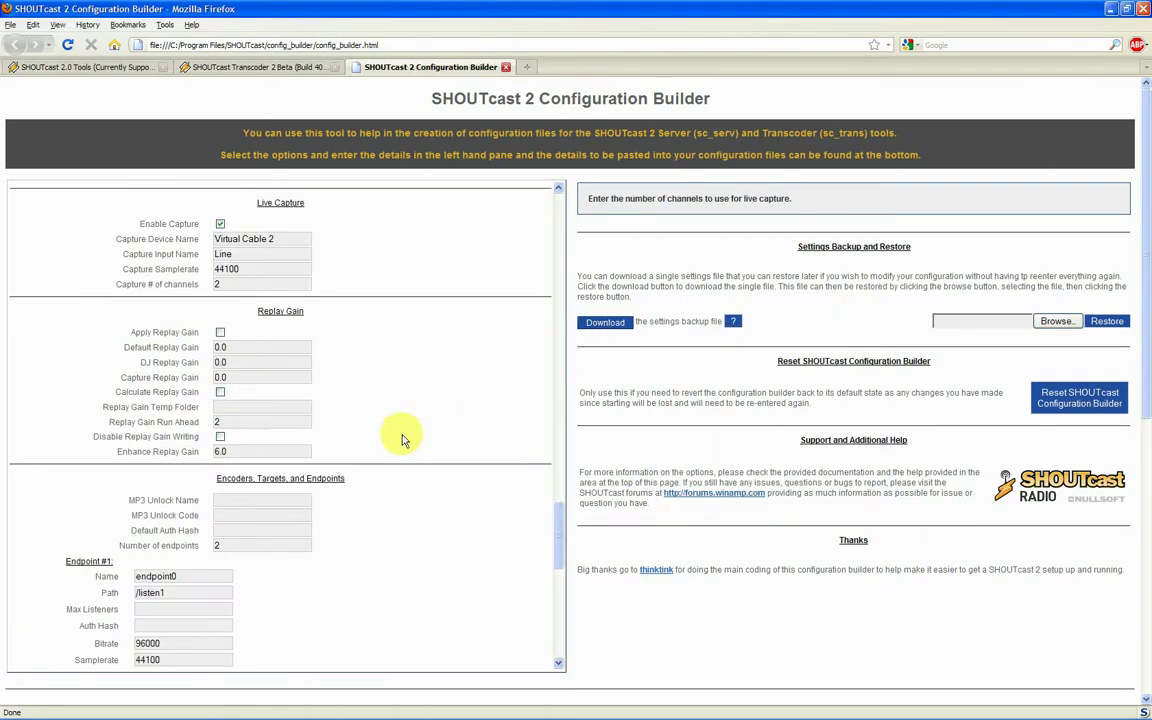
{"action": "scroll", "coordinate": [403, 440], "scroll_direction": "down", "scroll_amount": 2}
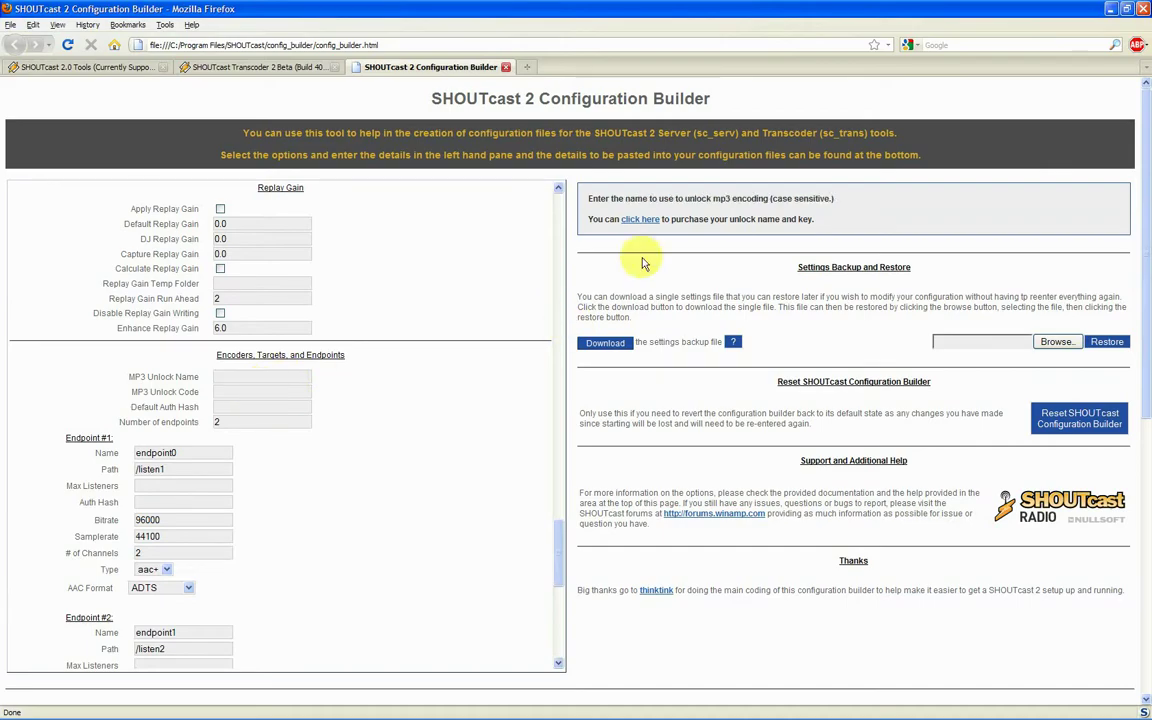
Step: Open the MP3 unlock 'click here' purchase link in a new tab
{"action": "right_click", "coordinate": [645, 224]}
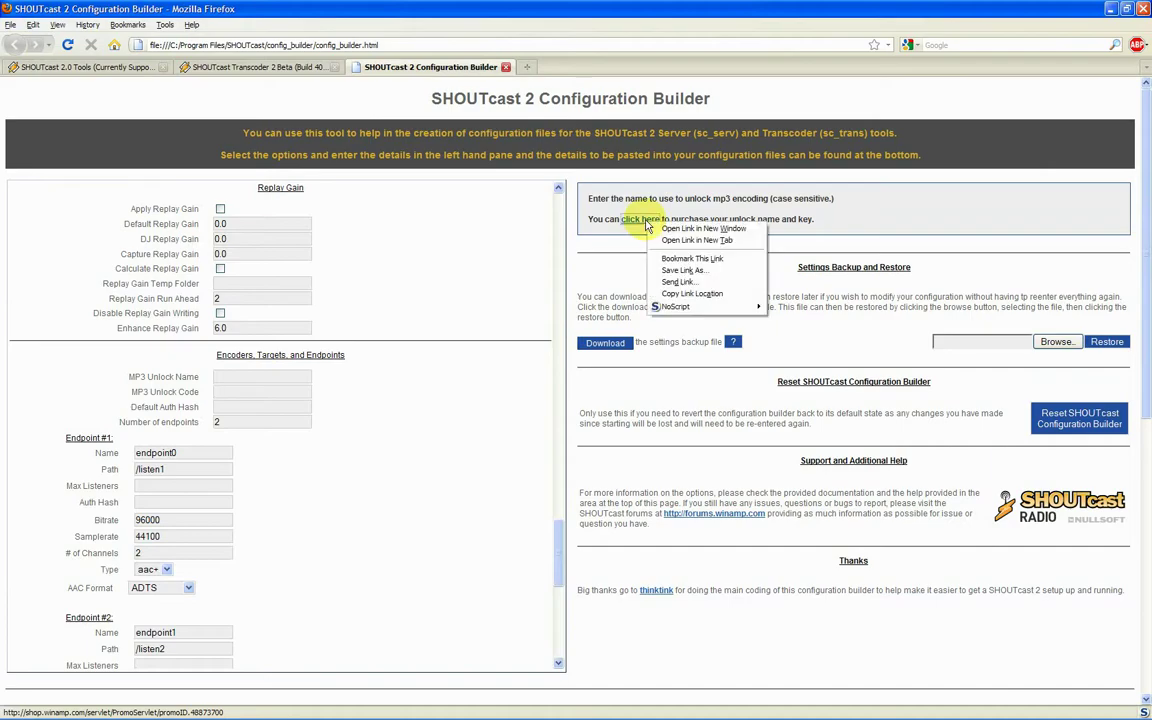
{"action": "left_click", "coordinate": [617, 221]}
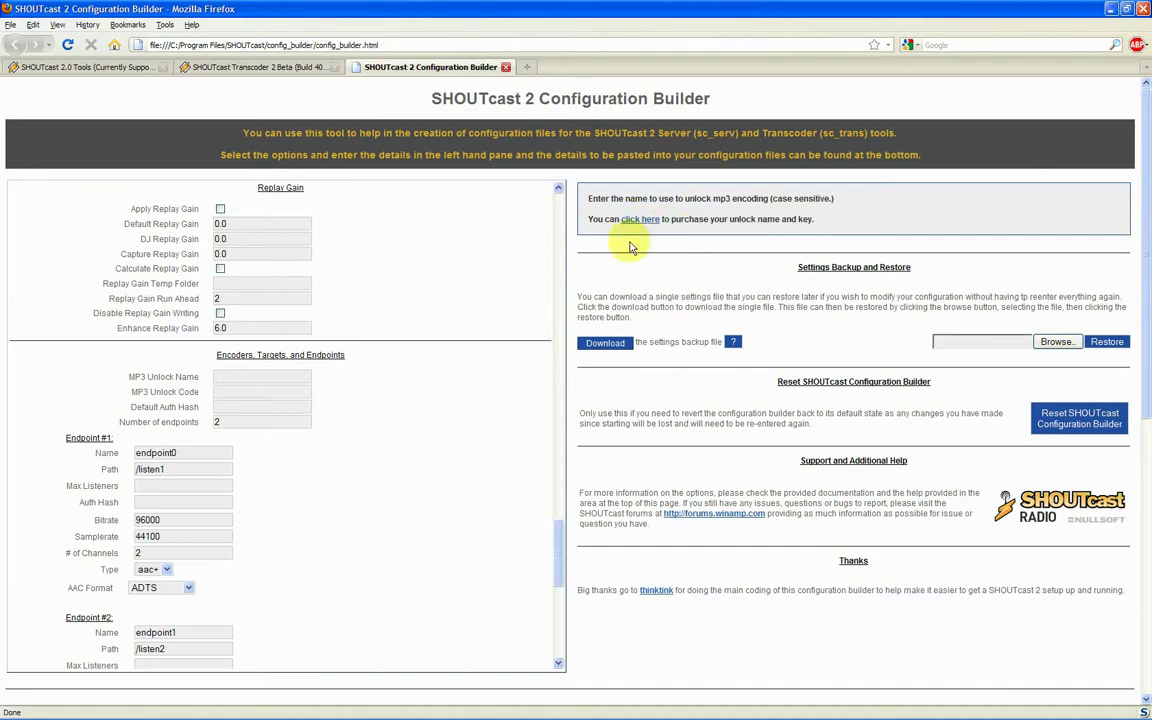
{"action": "left_click", "coordinate": [630, 220]}
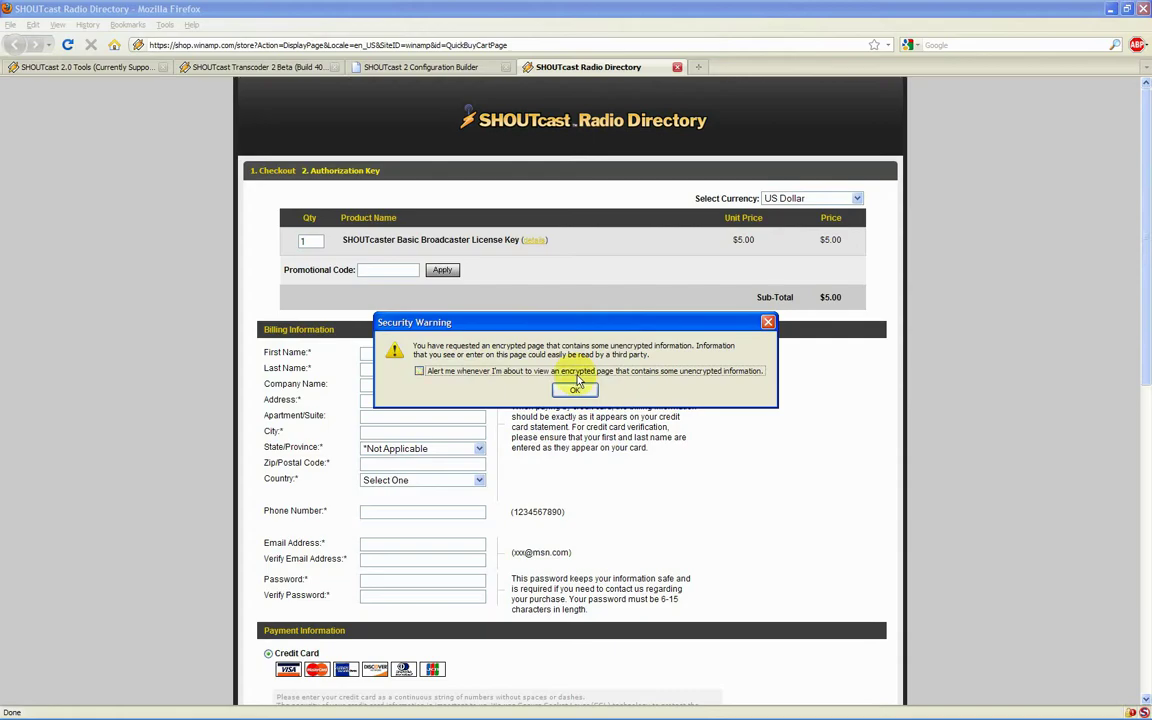
Step: Allow scripts from winamp.com, digitalriver.com and aolcdn.com so the license checkout page loads
{"action": "left_click", "coordinate": [575, 390]}
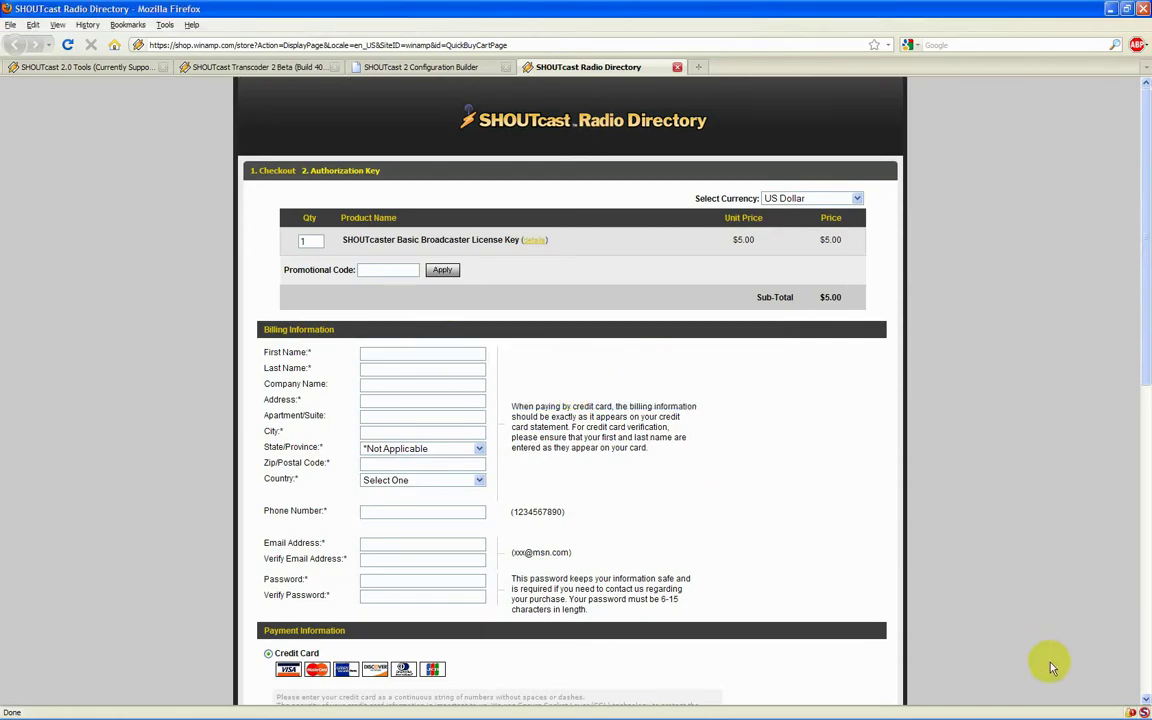
{"action": "left_click", "coordinate": [1144, 710]}
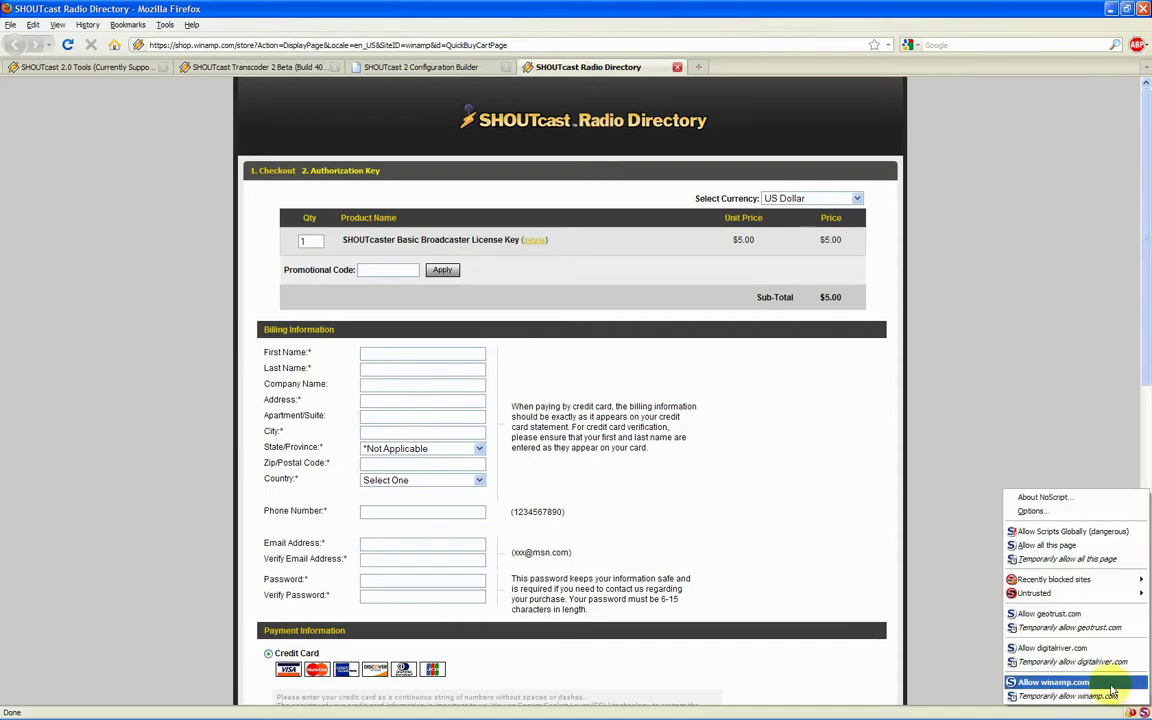
{"action": "key", "text": "Return"}
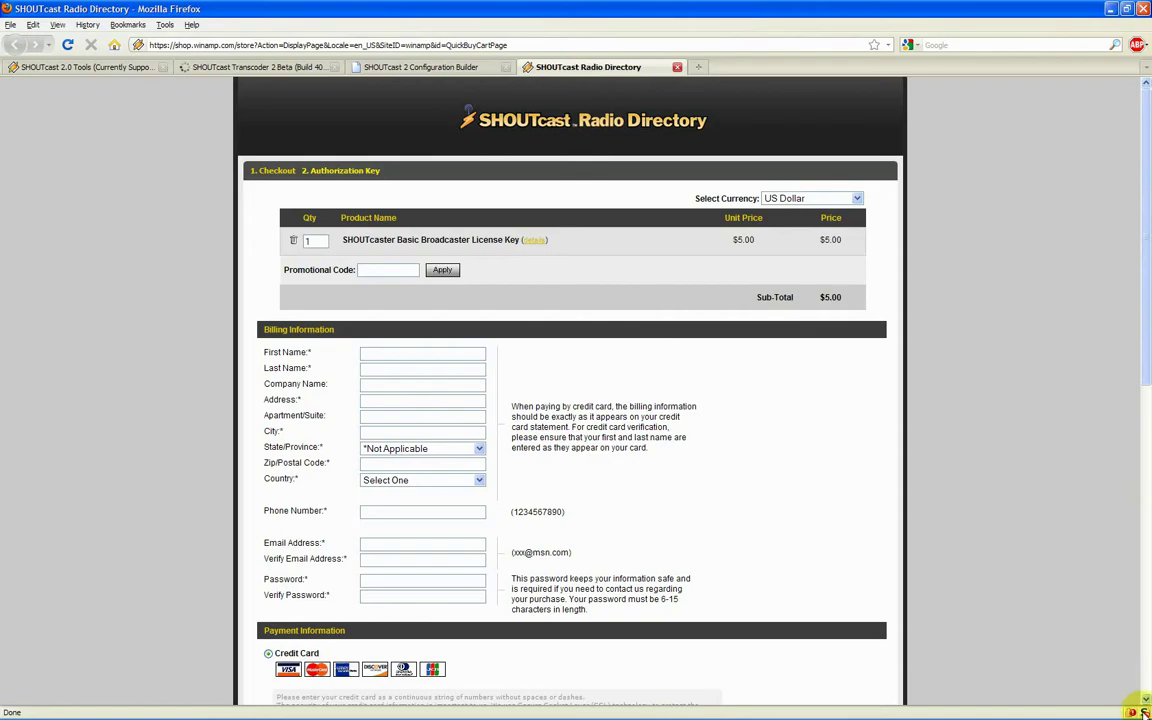
{"action": "left_click", "coordinate": [1134, 711]}
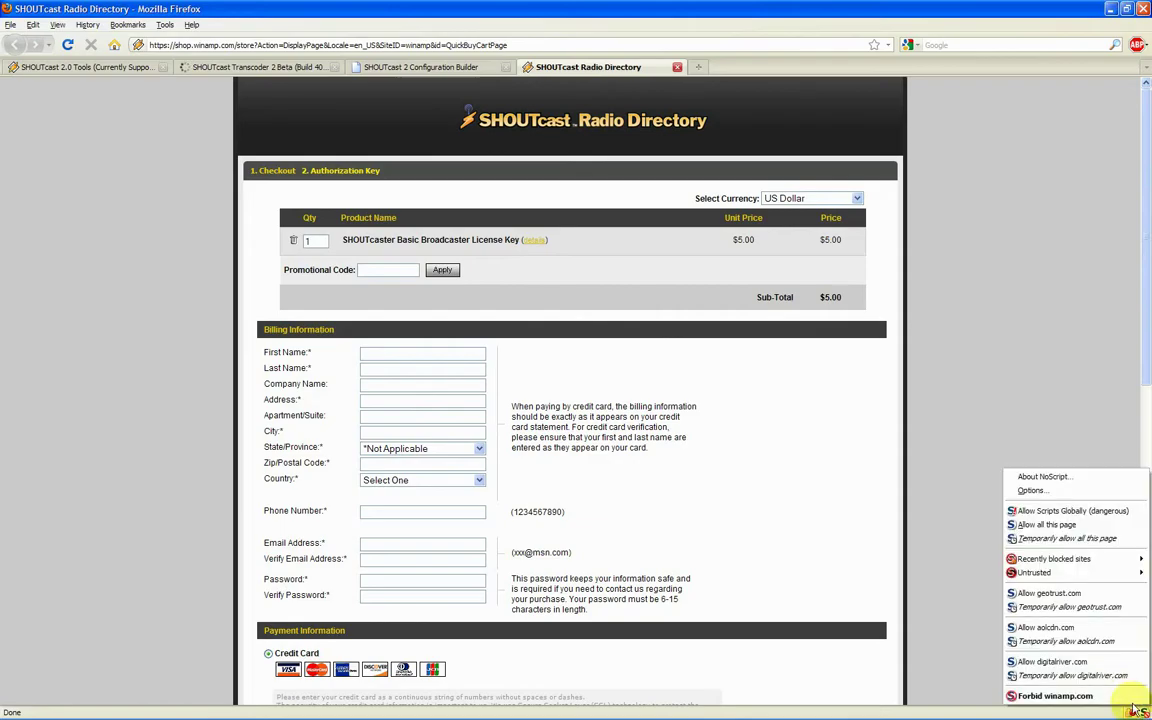
{"action": "left_click", "coordinate": [1102, 661]}
{"action": "left_click", "coordinate": [1095, 655]}
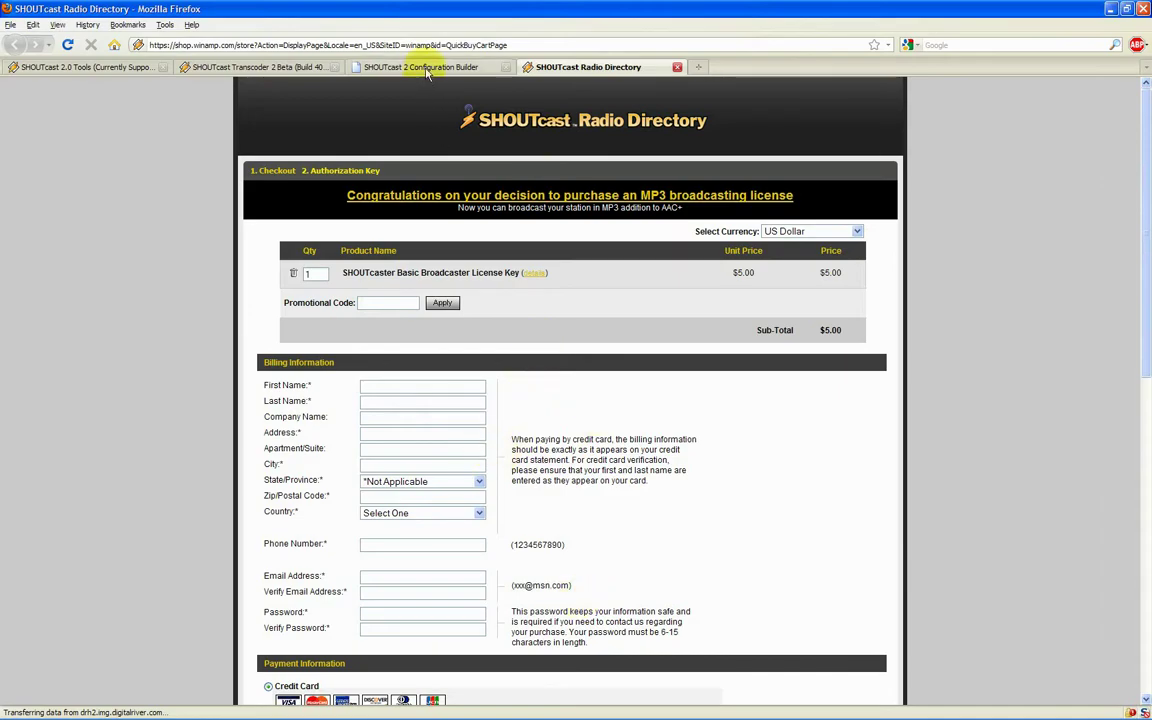
{"action": "left_click", "coordinate": [386, 67]}
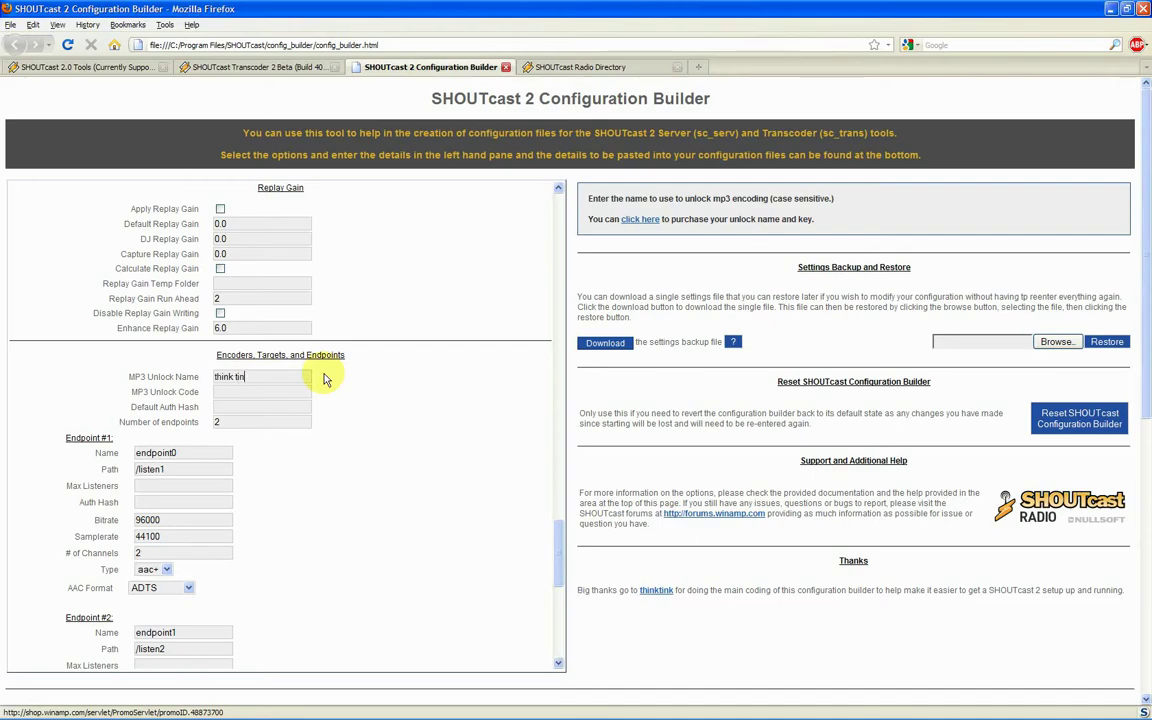
Step: Finish the MP3 unlock name, then clear and close the accidentally opened find bar
{"action": "type", "text": "k"}
{"action": "key", "text": "Tab"}
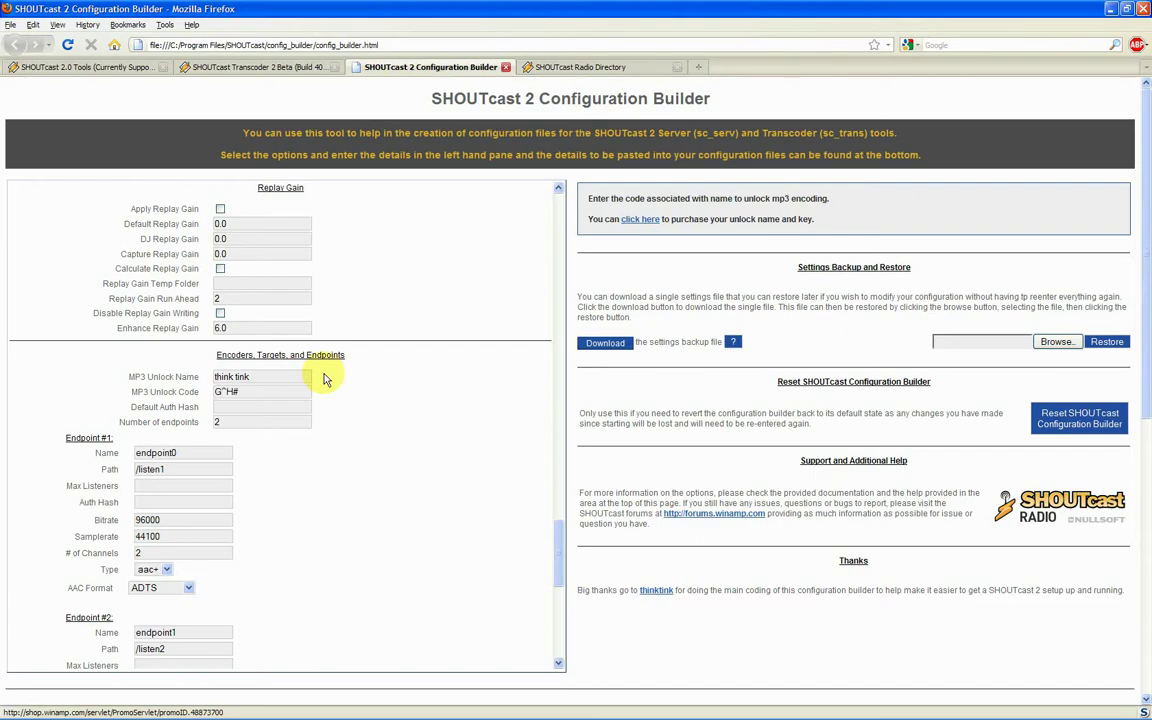
{"action": "key", "text": "ctrl+f"}
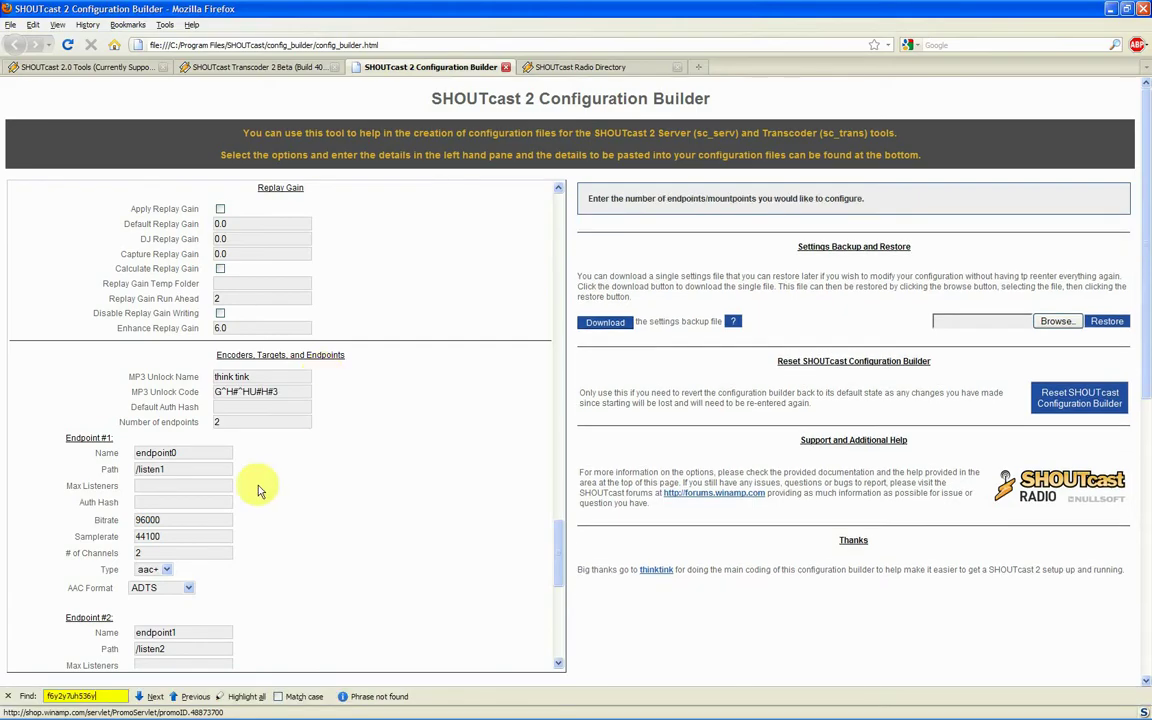
{"action": "mouse_move", "coordinate": [146, 695]}
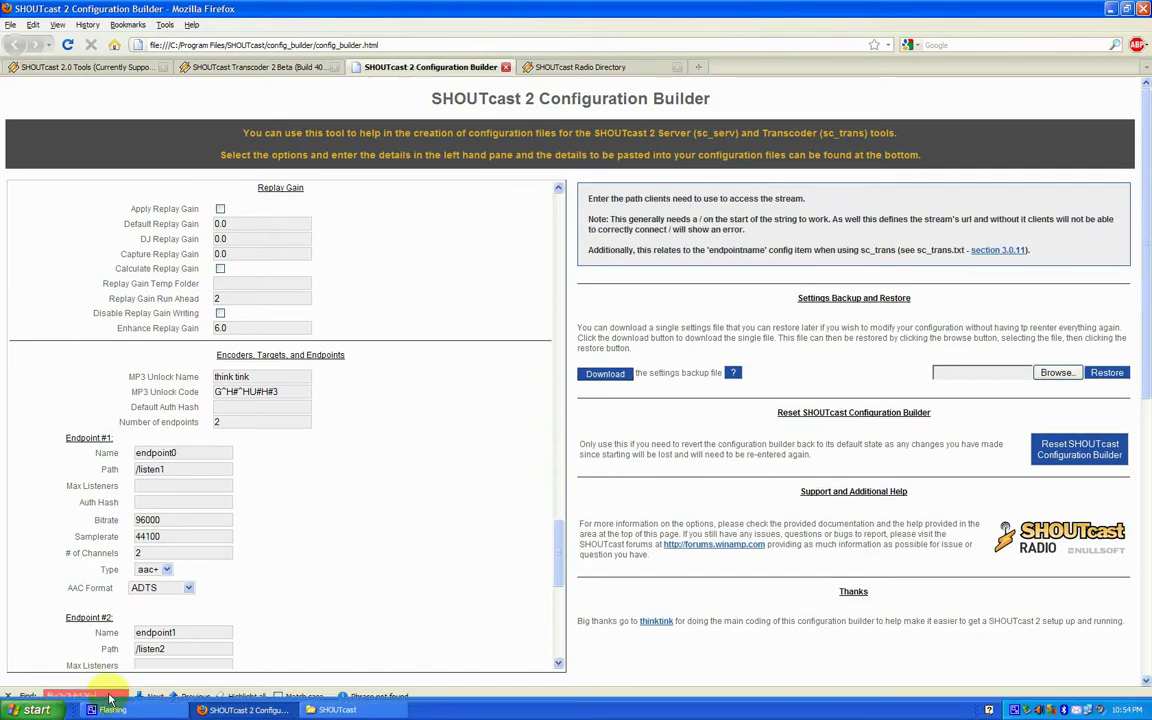
{"action": "key", "text": "ctrl+a"}
{"action": "key", "text": "BackSpace"}
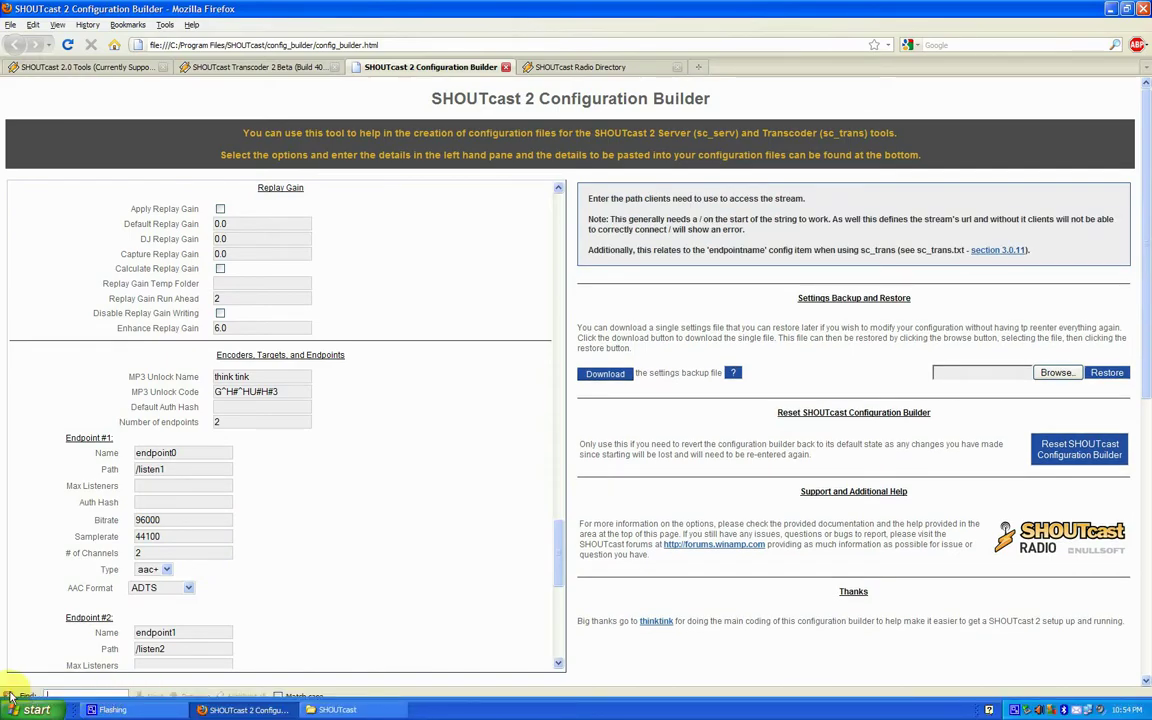
{"action": "left_click", "coordinate": [7, 697]}
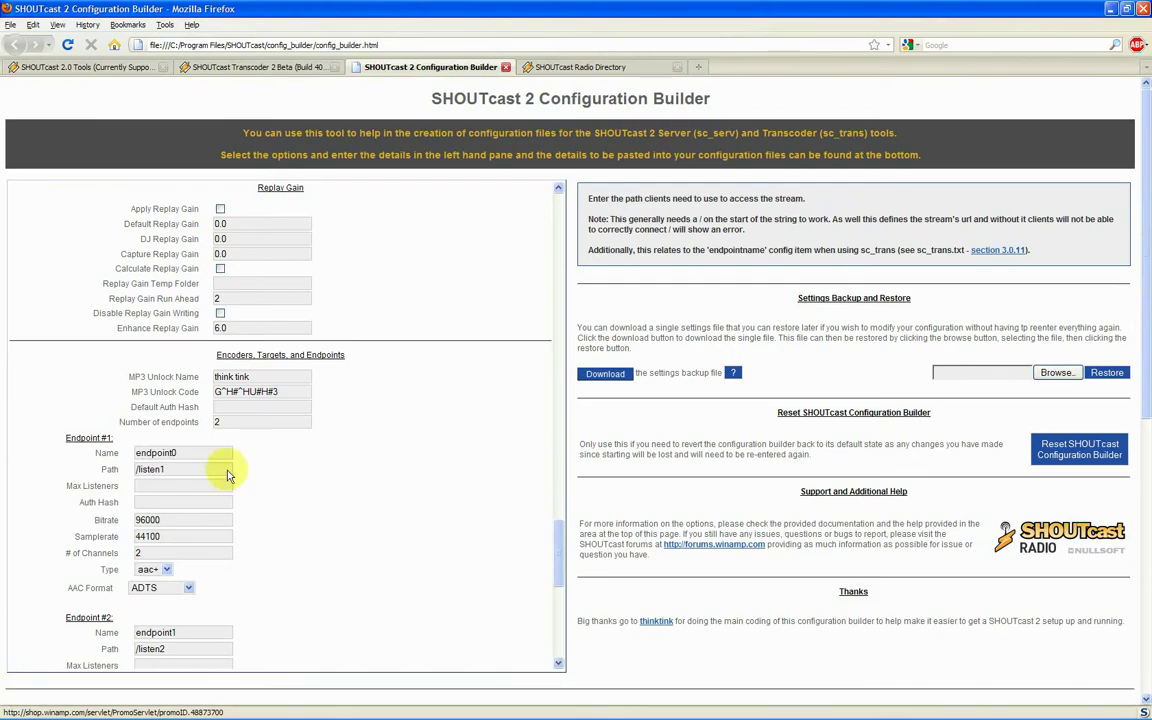
Step: Replace the MP3 Unlock Code with the purchased unlock code and close the shop tab
{"action": "left_click_drag", "start_coordinate": [285, 392], "coordinate": [178, 398]}
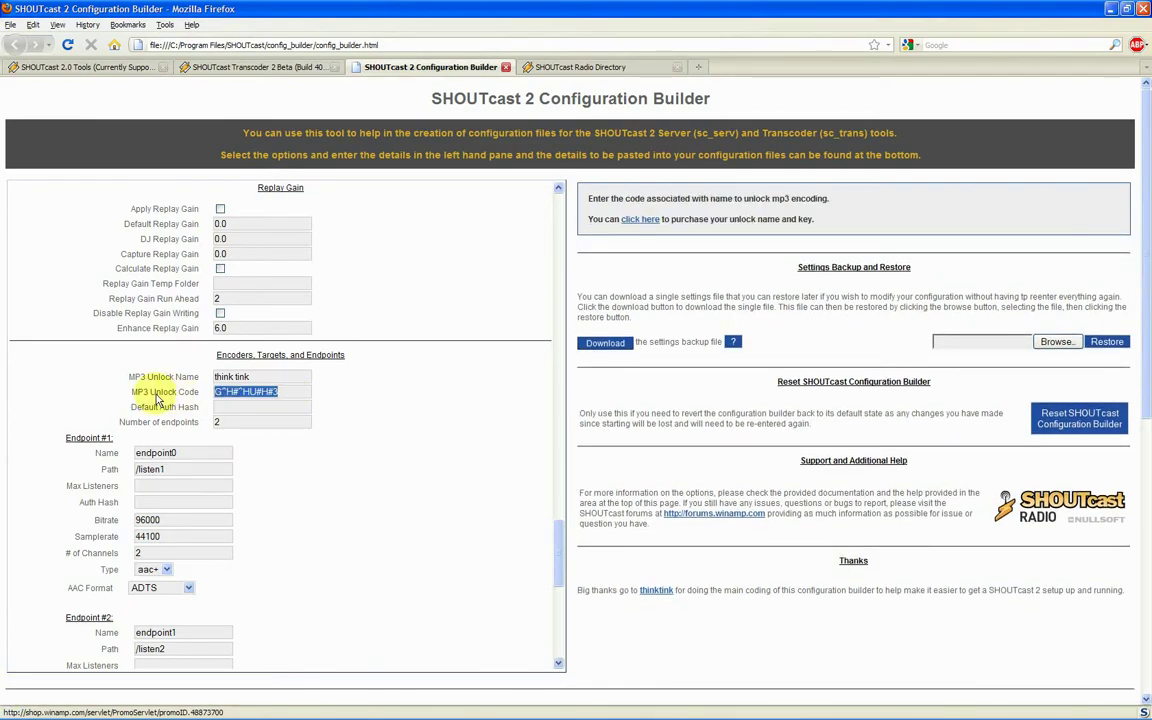
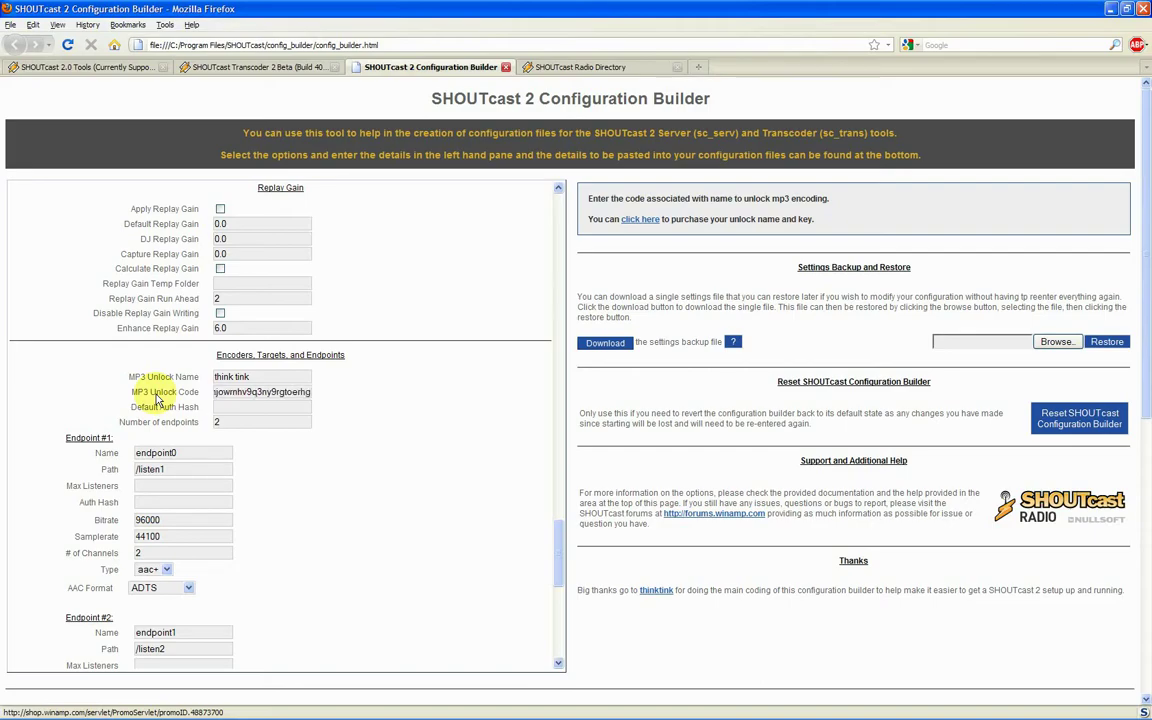
{"action": "left_click", "coordinate": [231, 409]}
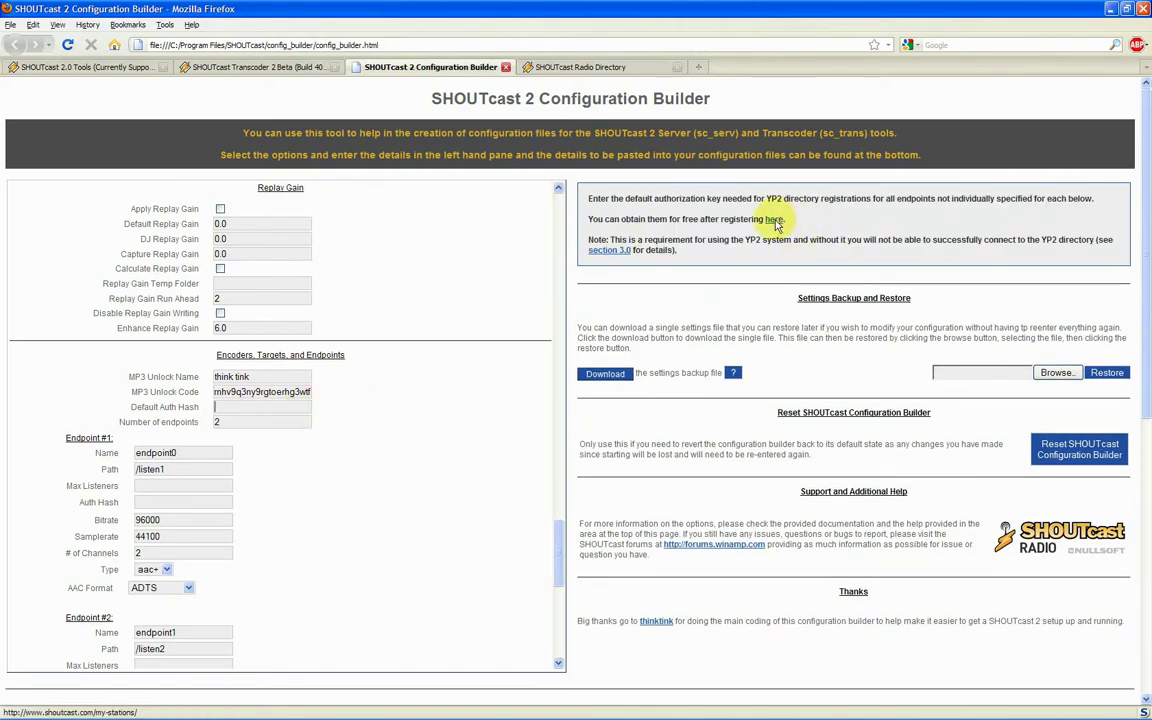
{"action": "middle_click", "coordinate": [620, 67]}
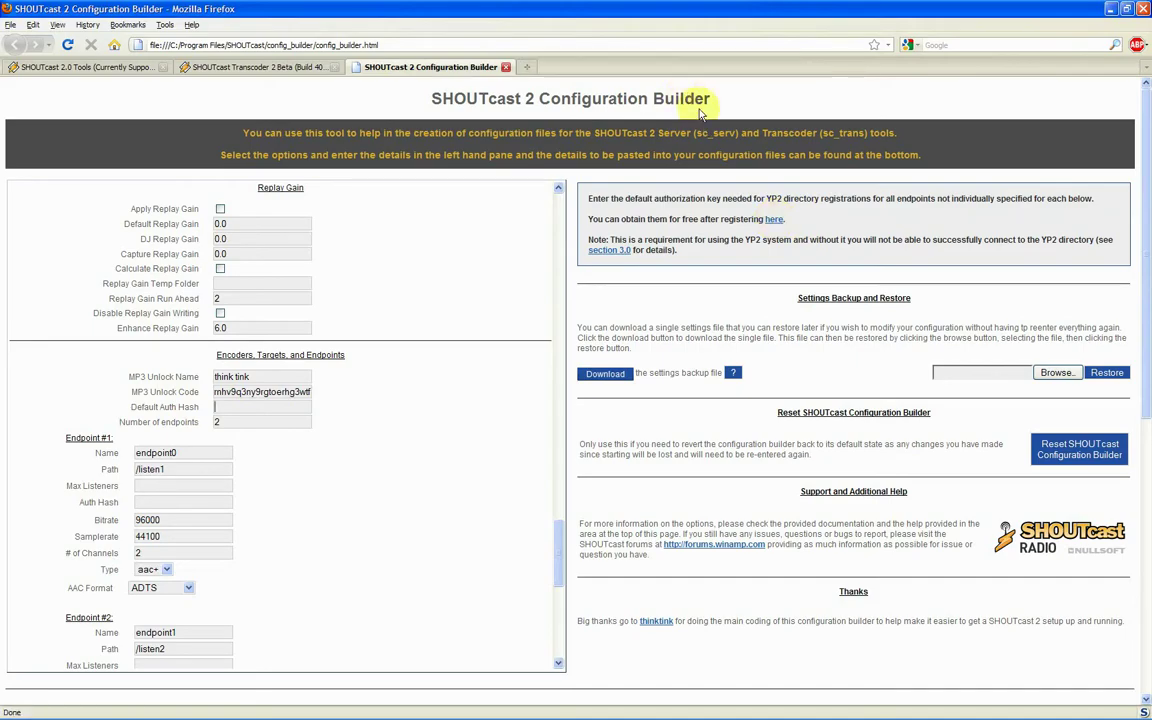
Step: Open the directory registration page and allow aol.com scripts so its sign-in form loads
{"action": "left_click", "coordinate": [774, 219]}
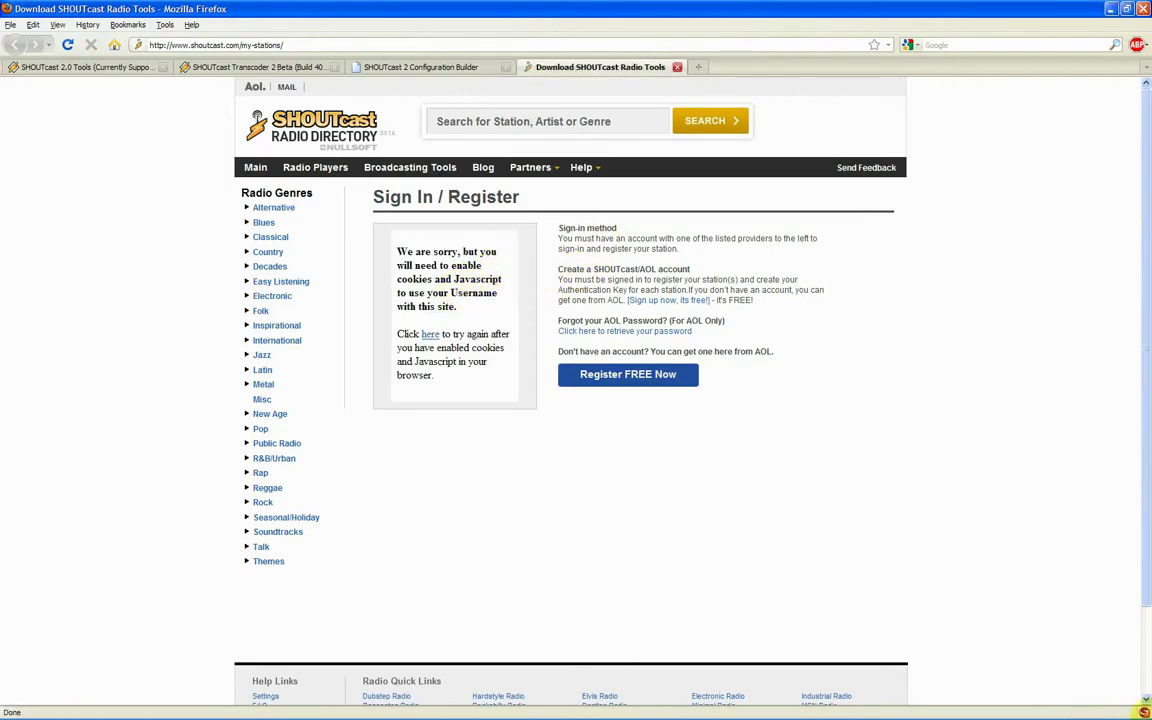
{"action": "mouse_move", "coordinate": [1143, 716]}
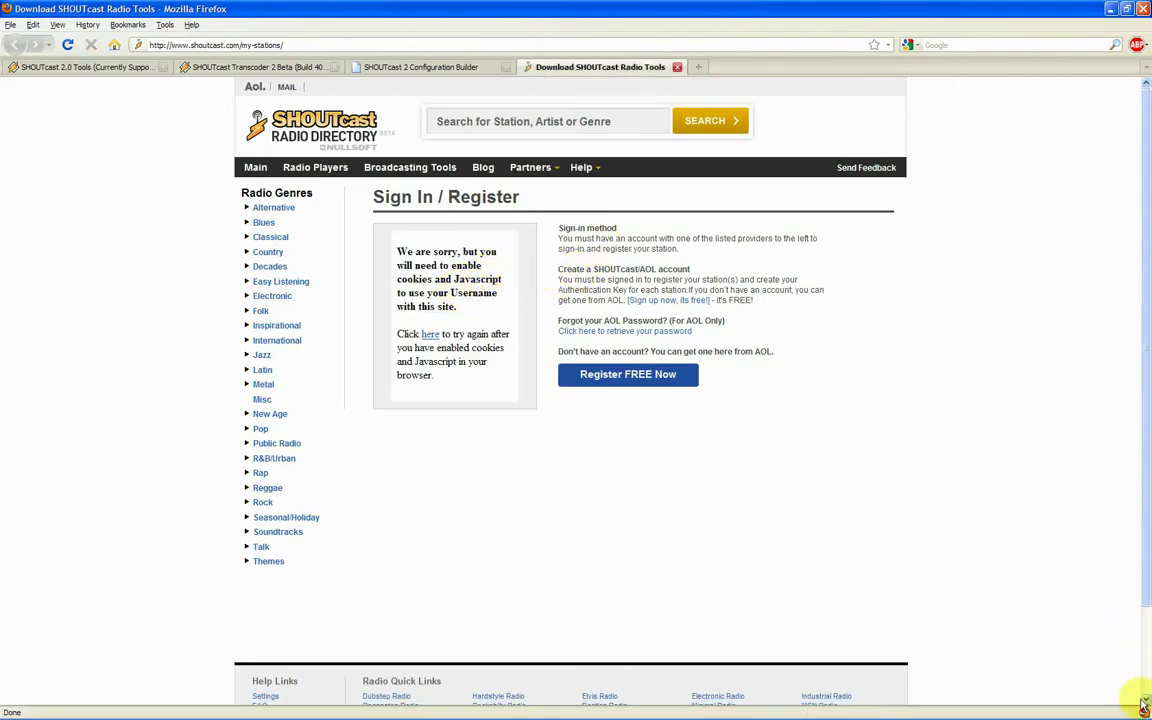
{"action": "left_click", "coordinate": [1144, 712]}
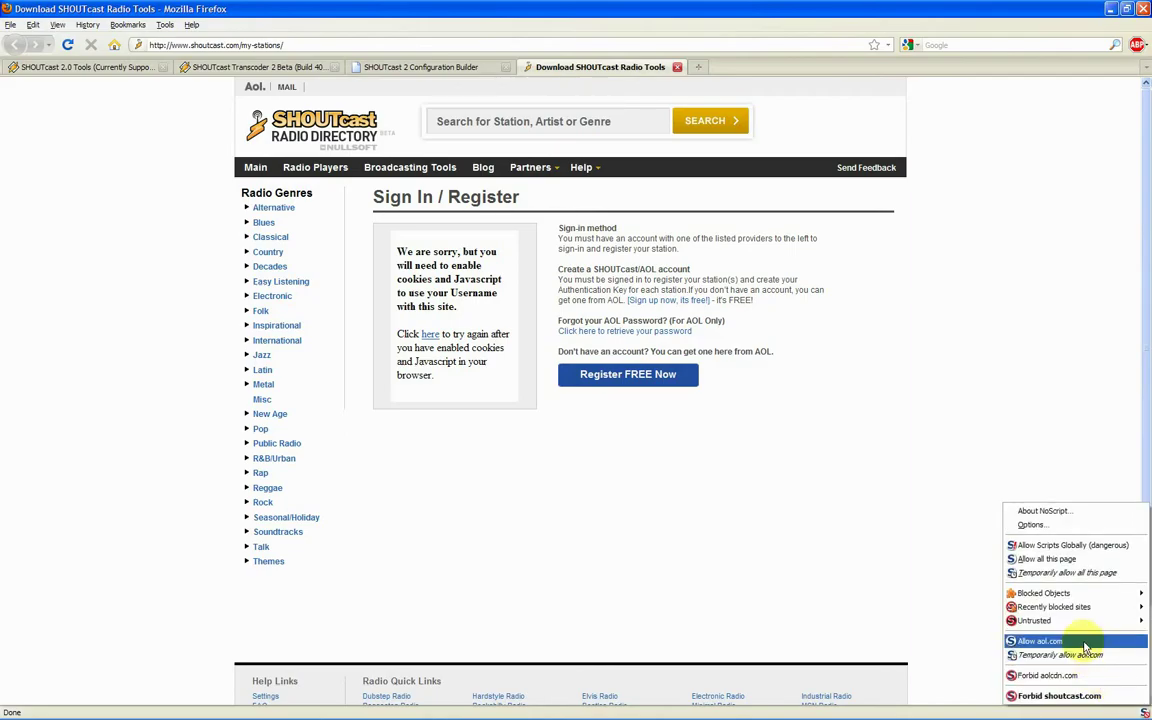
{"action": "left_click", "coordinate": [1090, 641]}
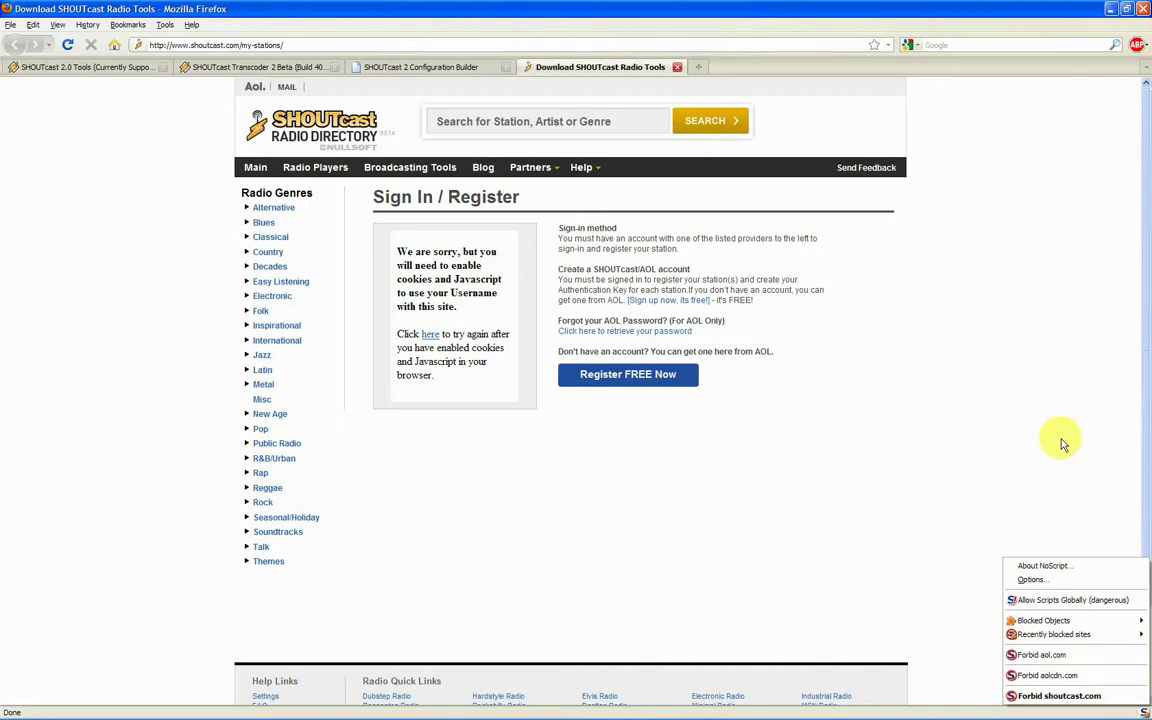
{"action": "left_click", "coordinate": [1019, 428]}
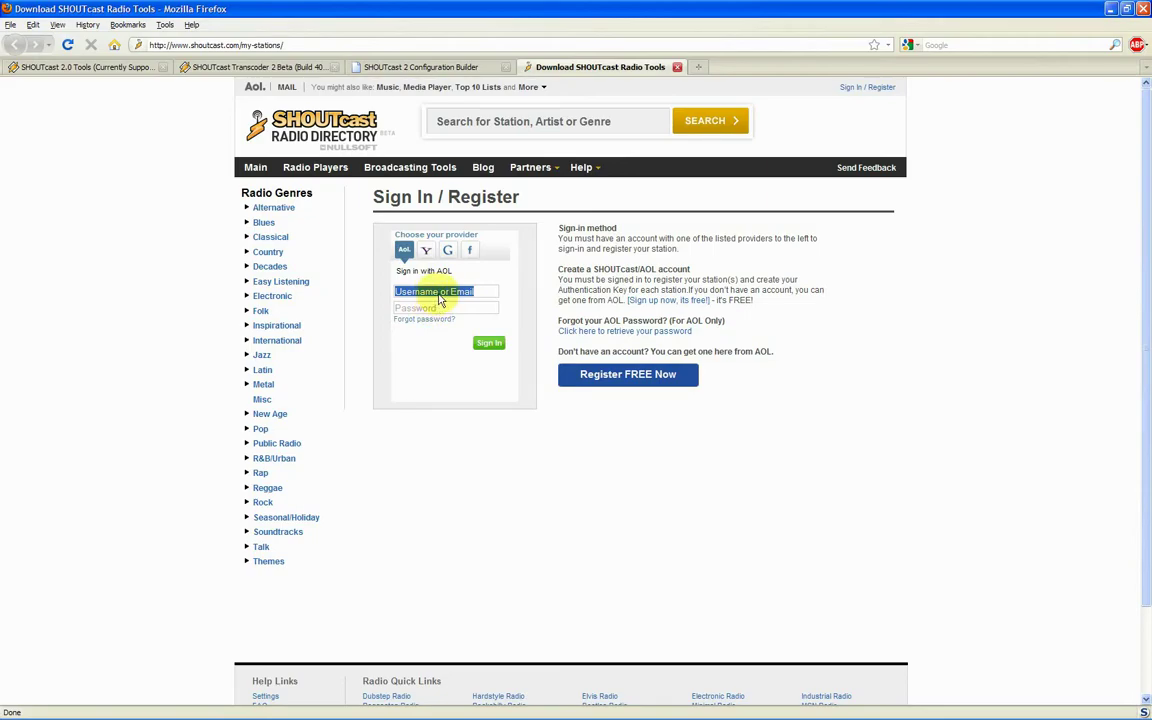
{"action": "left_click", "coordinate": [440, 67]}
Step: Check the sign-in tab, then scroll the builder down to the Encoders and Endpoints settings
{"action": "scroll", "coordinate": [483, 419], "scroll_direction": "up", "scroll_amount": 10}
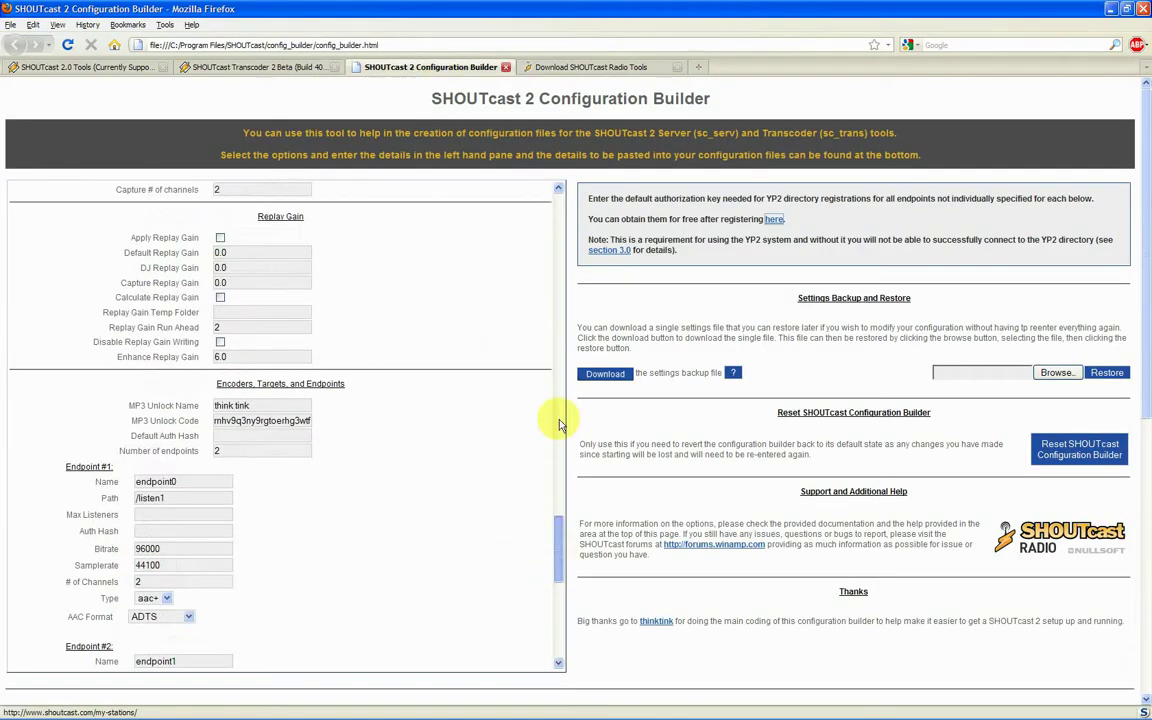
{"action": "left_click_drag", "start_coordinate": [558, 335], "coordinate": [558, 238]}
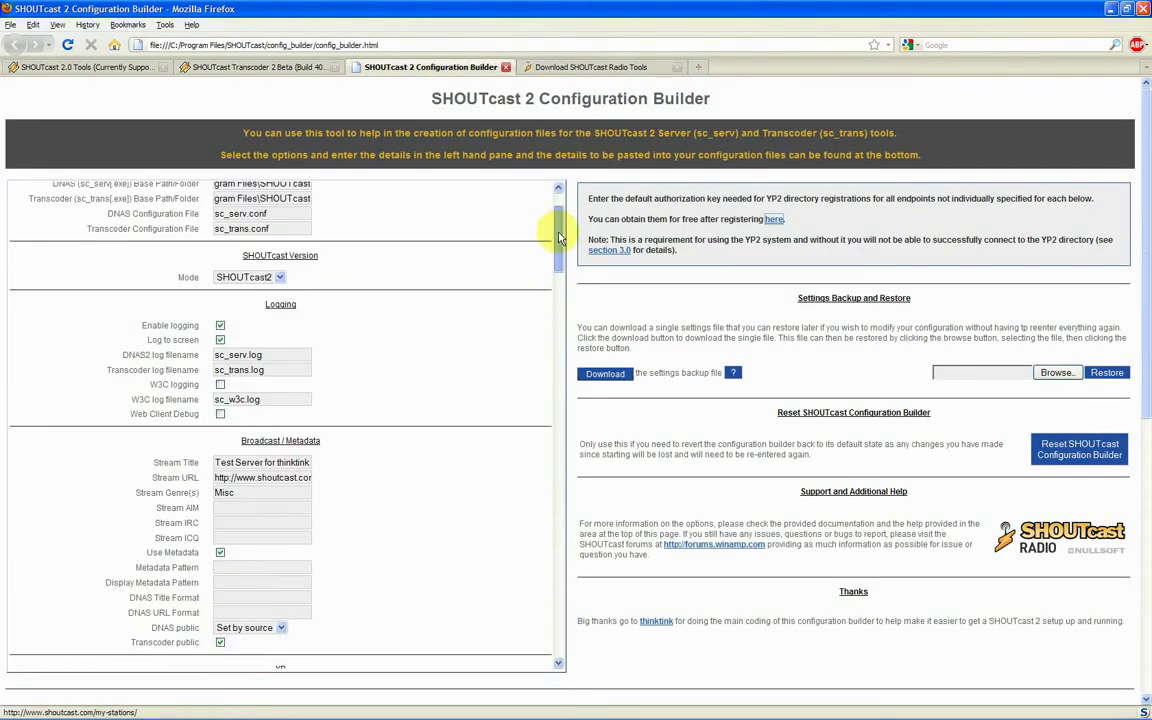
{"action": "scroll", "coordinate": [558, 233], "scroll_direction": "down", "scroll_amount": 1}
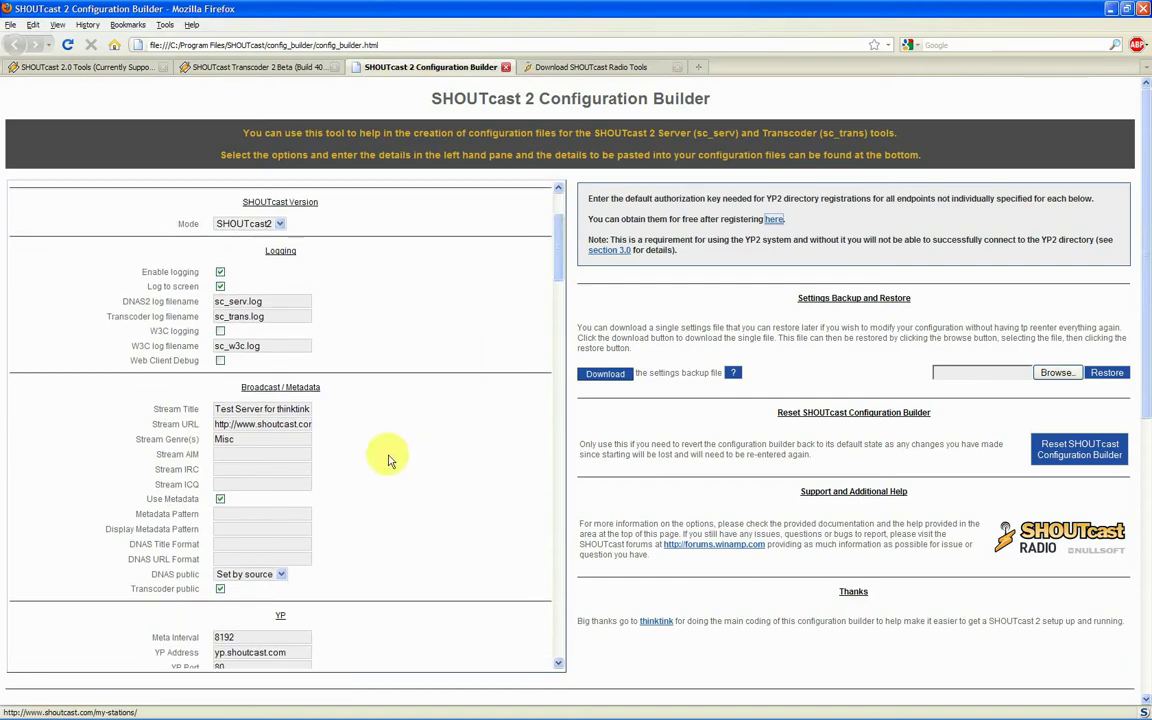
{"action": "mouse_move", "coordinate": [303, 428]}
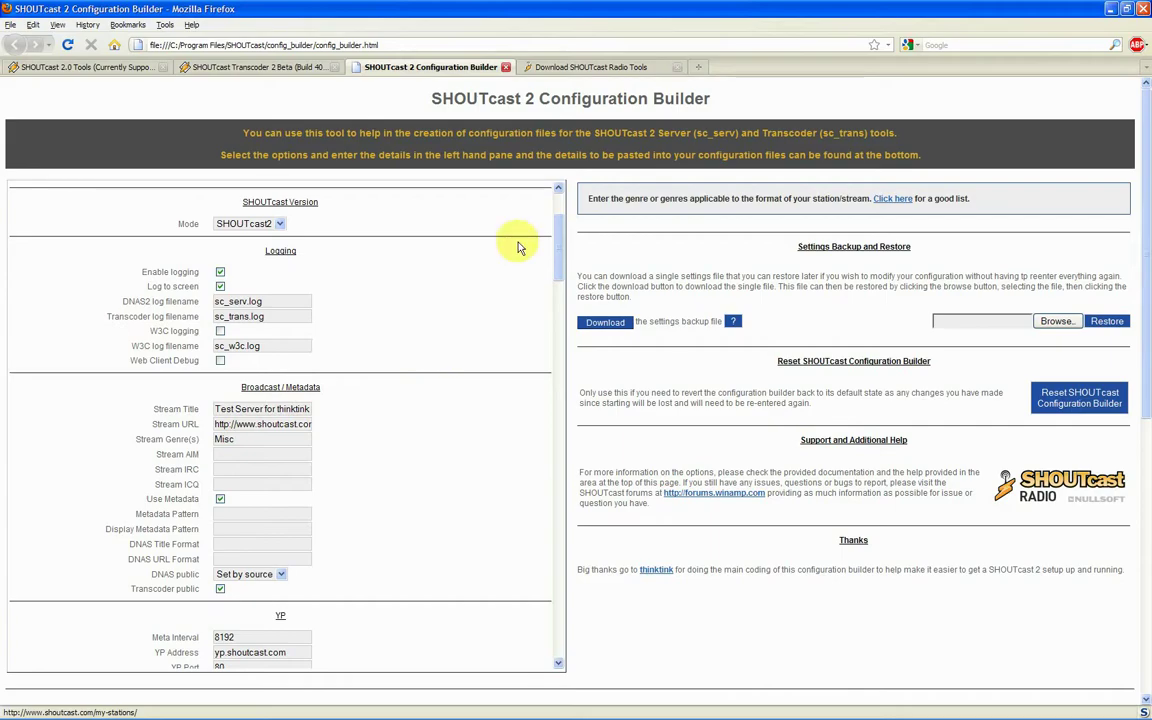
{"action": "left_click", "coordinate": [655, 72]}
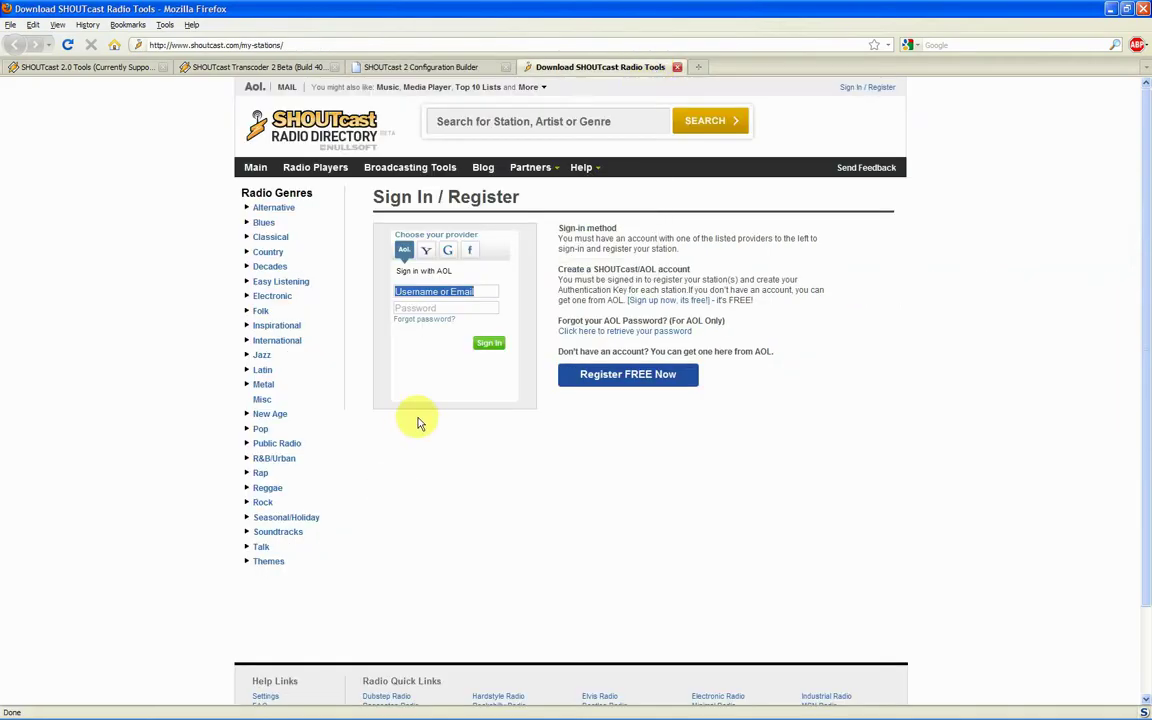
{"action": "left_click", "coordinate": [437, 68]}
{"action": "scroll", "coordinate": [476, 309], "scroll_direction": "down", "scroll_amount": 8}
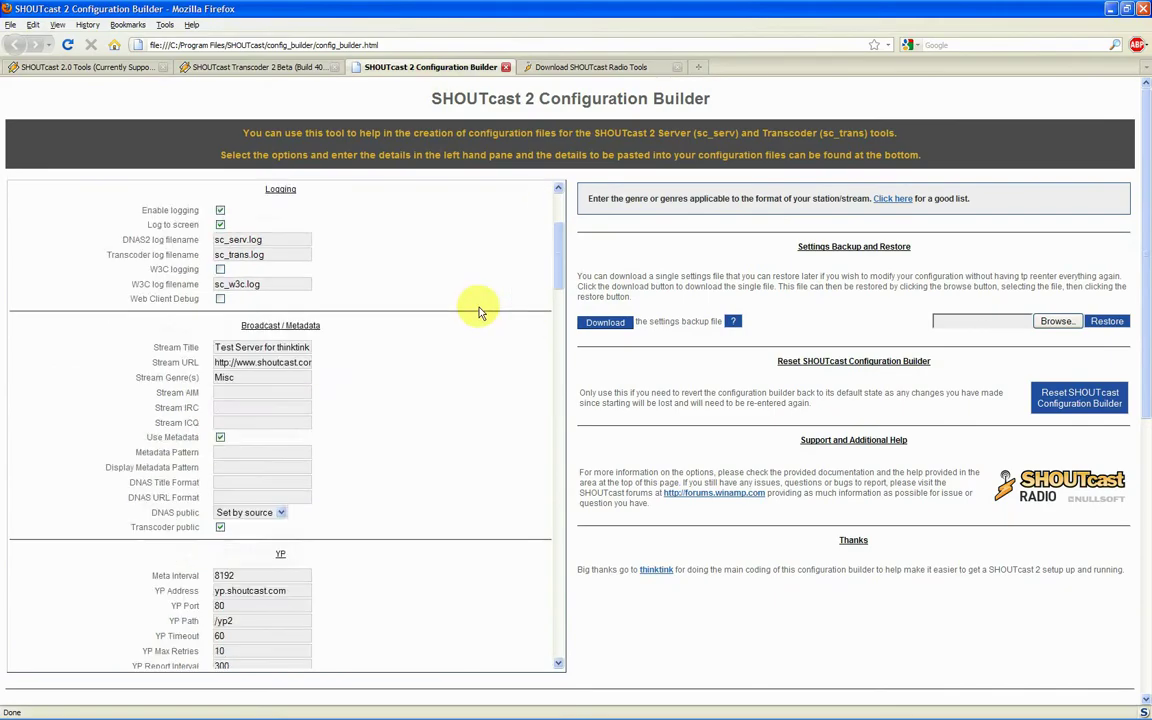
{"action": "scroll", "coordinate": [478, 312], "scroll_direction": "down", "scroll_amount": 15}
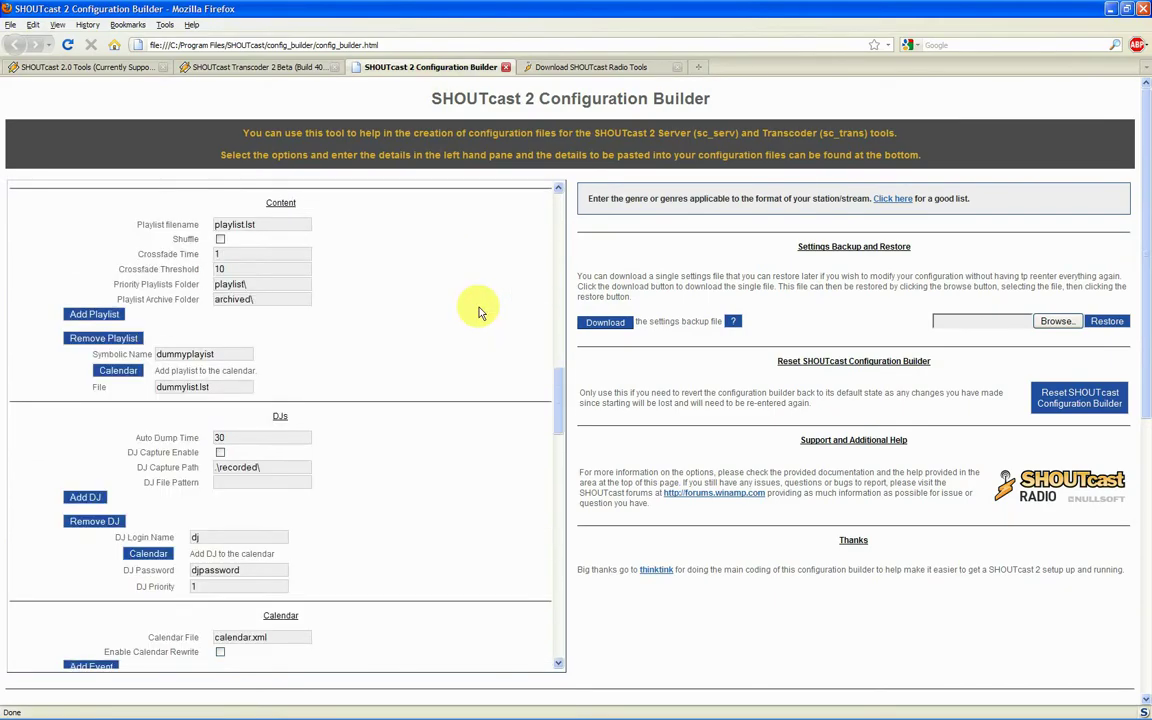
{"action": "scroll", "coordinate": [478, 312], "scroll_direction": "down", "scroll_amount": 15}
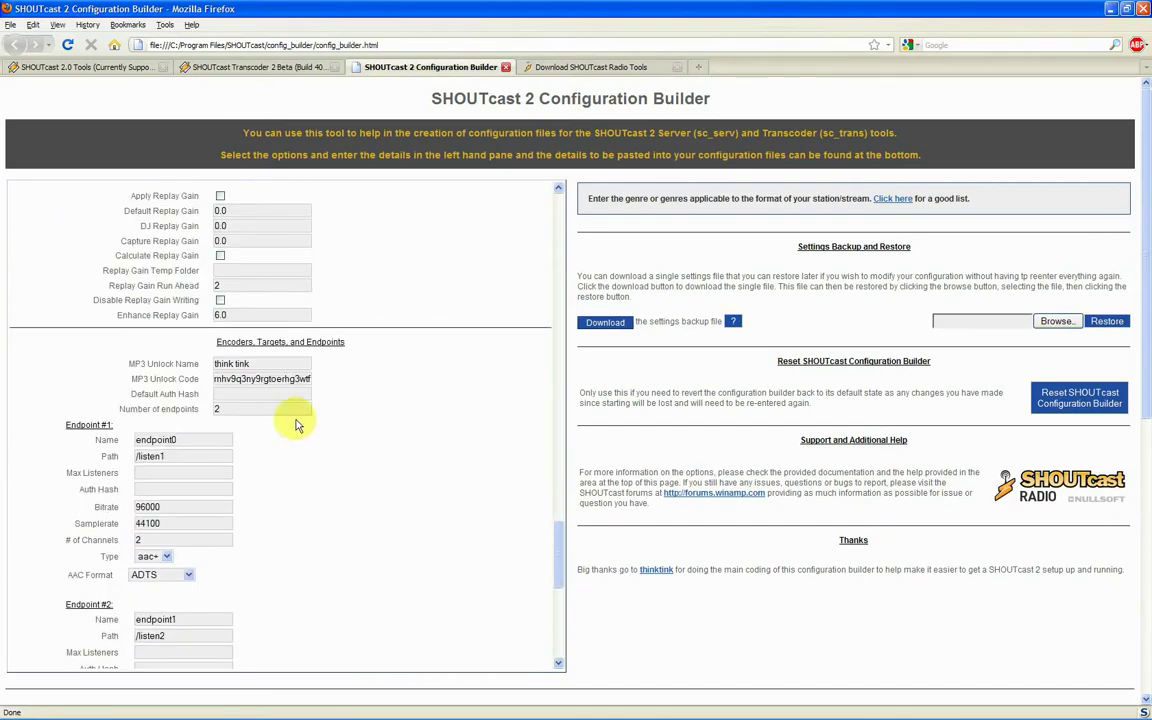
{"action": "left_click", "coordinate": [250, 411]}
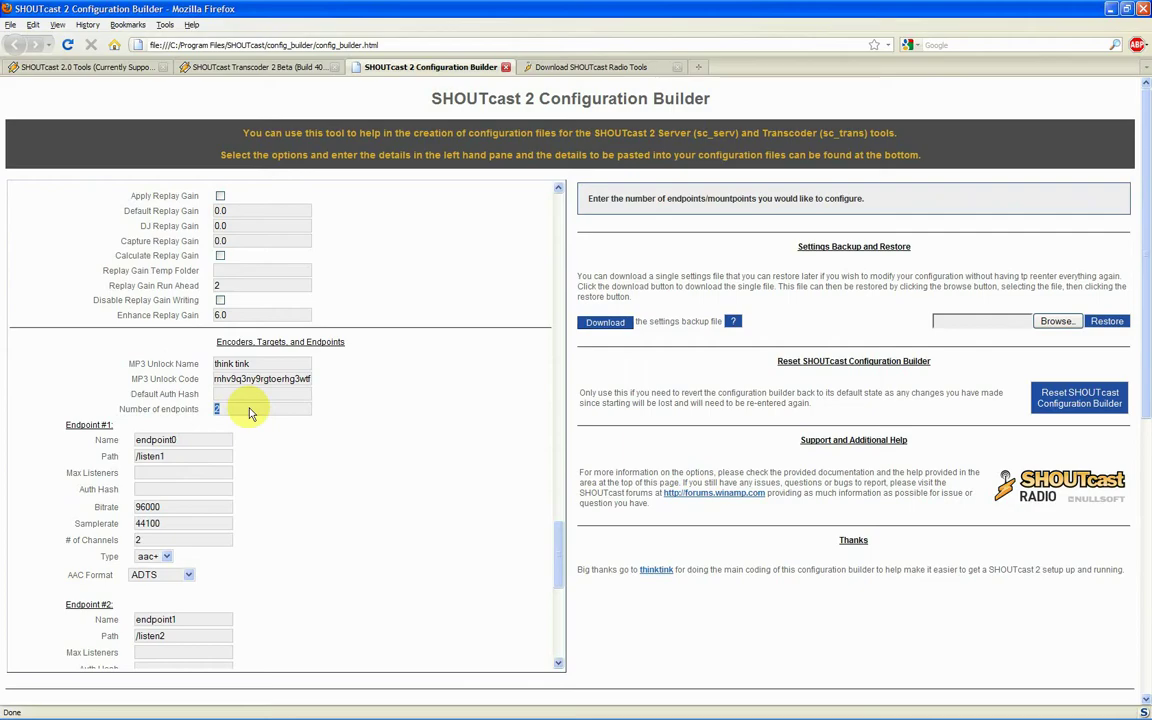
Step: Change the number of endpoints from 2 to 4 and enter the default auth hash
{"action": "type", "text": "4"}
{"action": "left_click", "coordinate": [433, 510]}
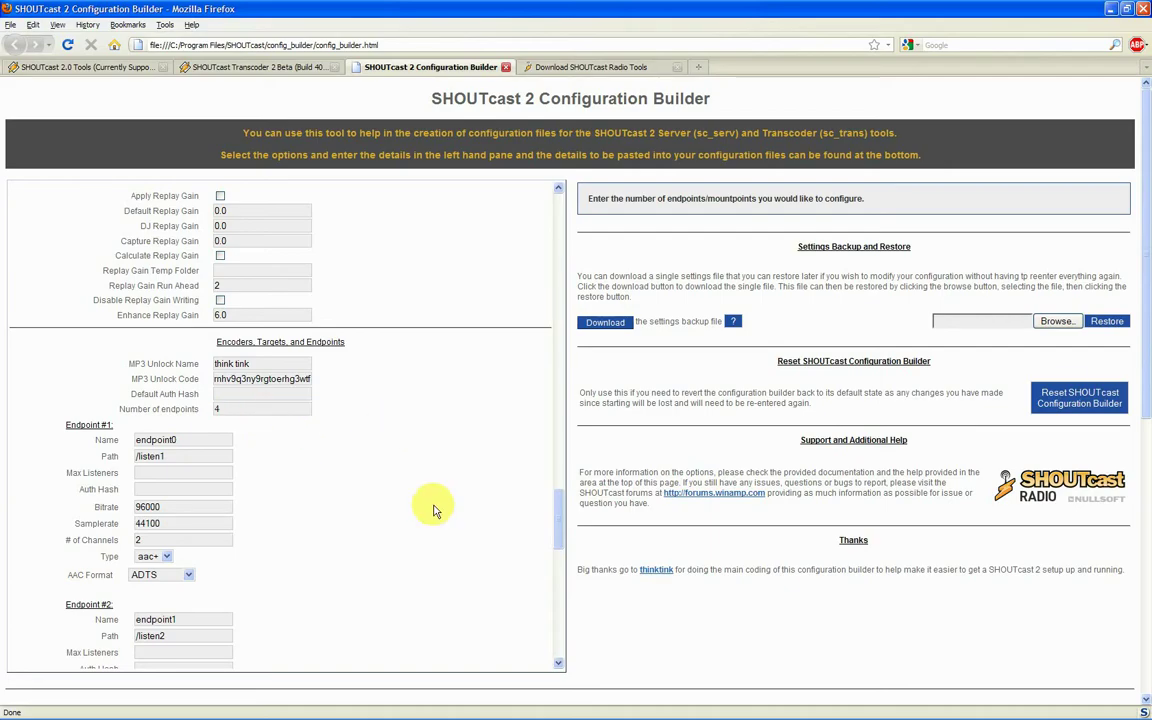
{"action": "scroll", "coordinate": [437, 509], "scroll_direction": "down", "scroll_amount": 2}
{"action": "scroll", "coordinate": [527, 476], "scroll_direction": "up", "scroll_amount": 2}
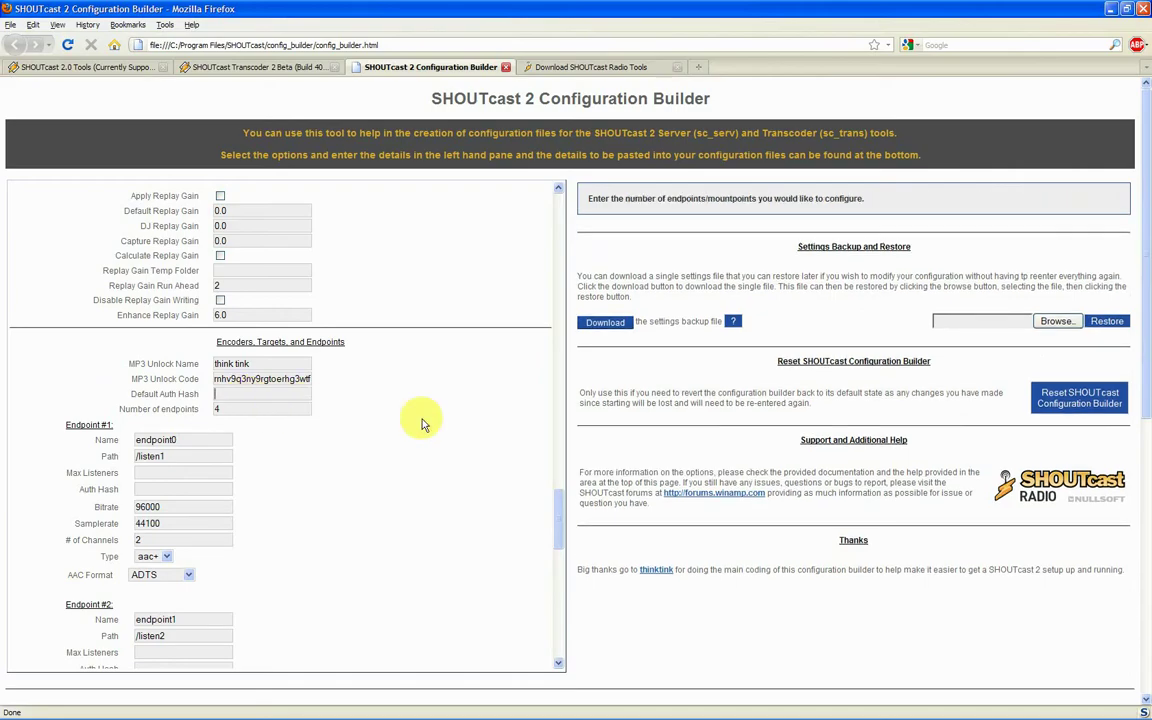
{"action": "scroll", "coordinate": [422, 424], "scroll_direction": "down", "scroll_amount": 6}
{"action": "key", "text": "ctrl+f"}
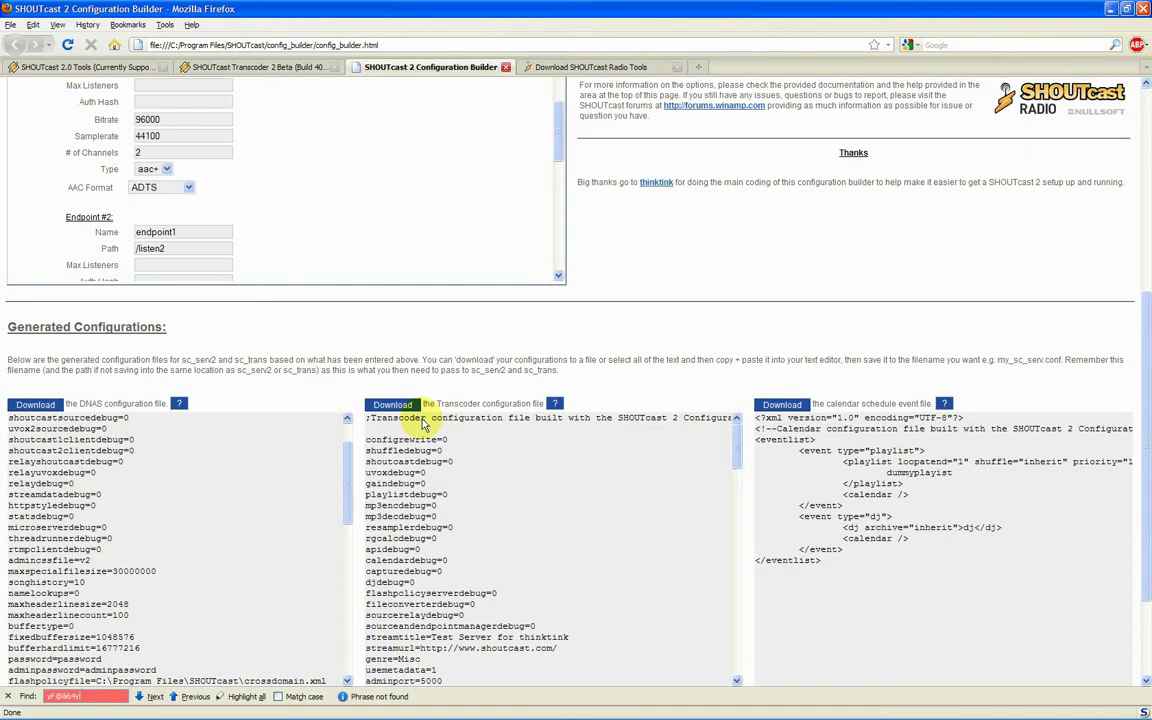
{"action": "scroll", "coordinate": [430, 235], "scroll_direction": "up", "scroll_amount": 3}
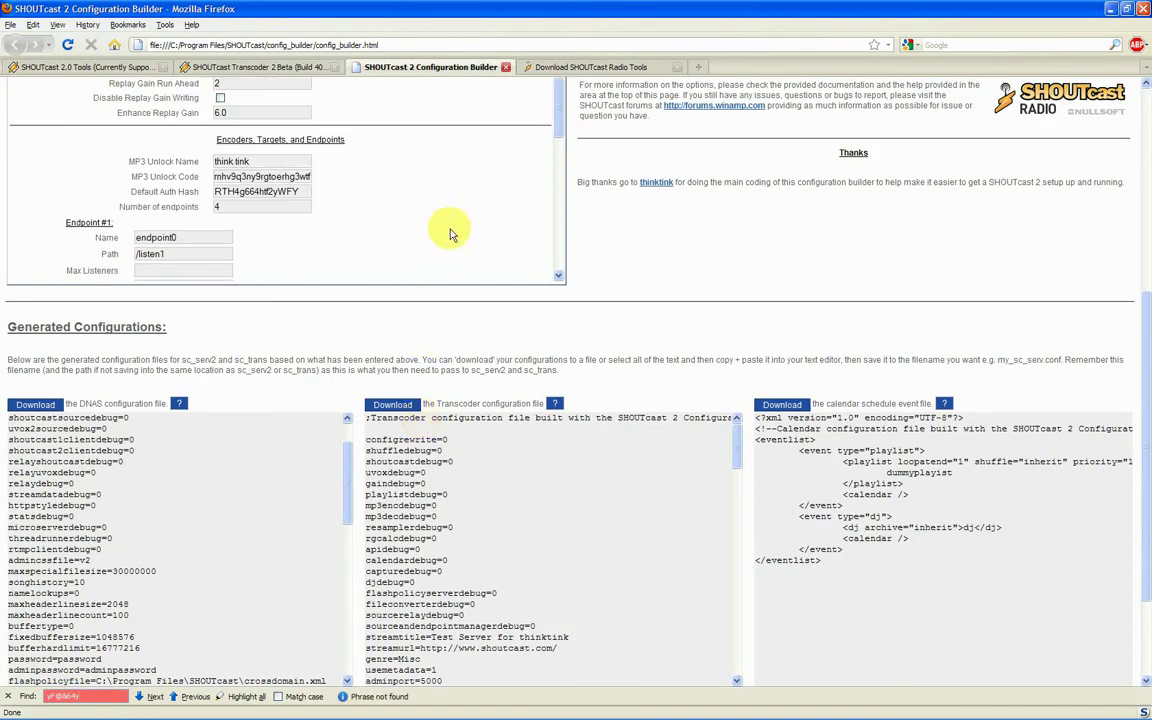
{"action": "scroll", "coordinate": [560, 215], "scroll_direction": "up", "scroll_amount": 5}
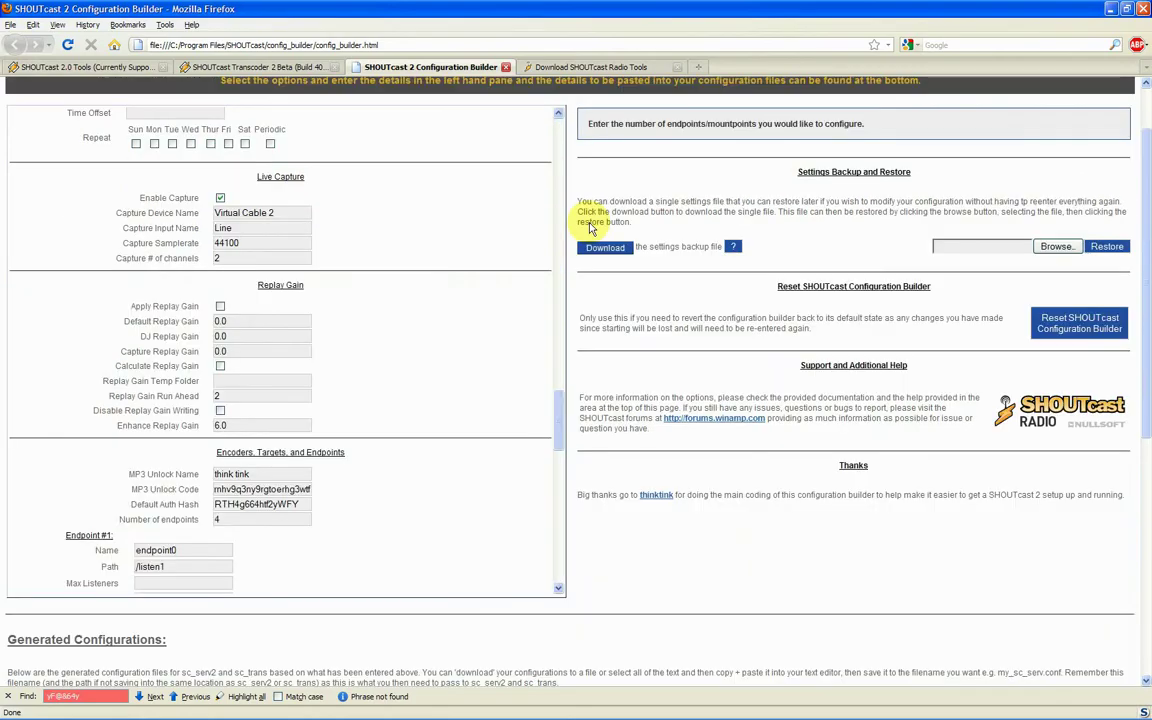
{"action": "scroll", "coordinate": [525, 260], "scroll_direction": "down", "scroll_amount": 2}
{"action": "scroll", "coordinate": [424, 348], "scroll_direction": "down", "scroll_amount": 3}
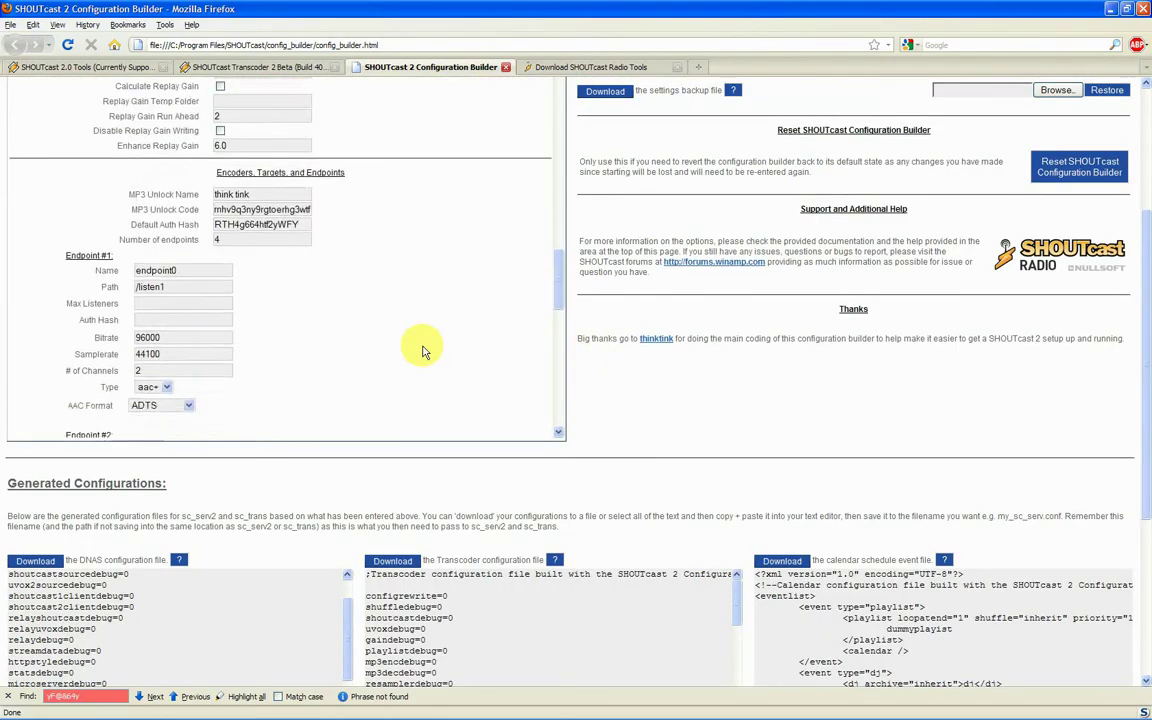
{"action": "scroll", "coordinate": [424, 334], "scroll_direction": "down", "scroll_amount": 3}
{"action": "scroll", "coordinate": [403, 318], "scroll_direction": "up", "scroll_amount": 5}
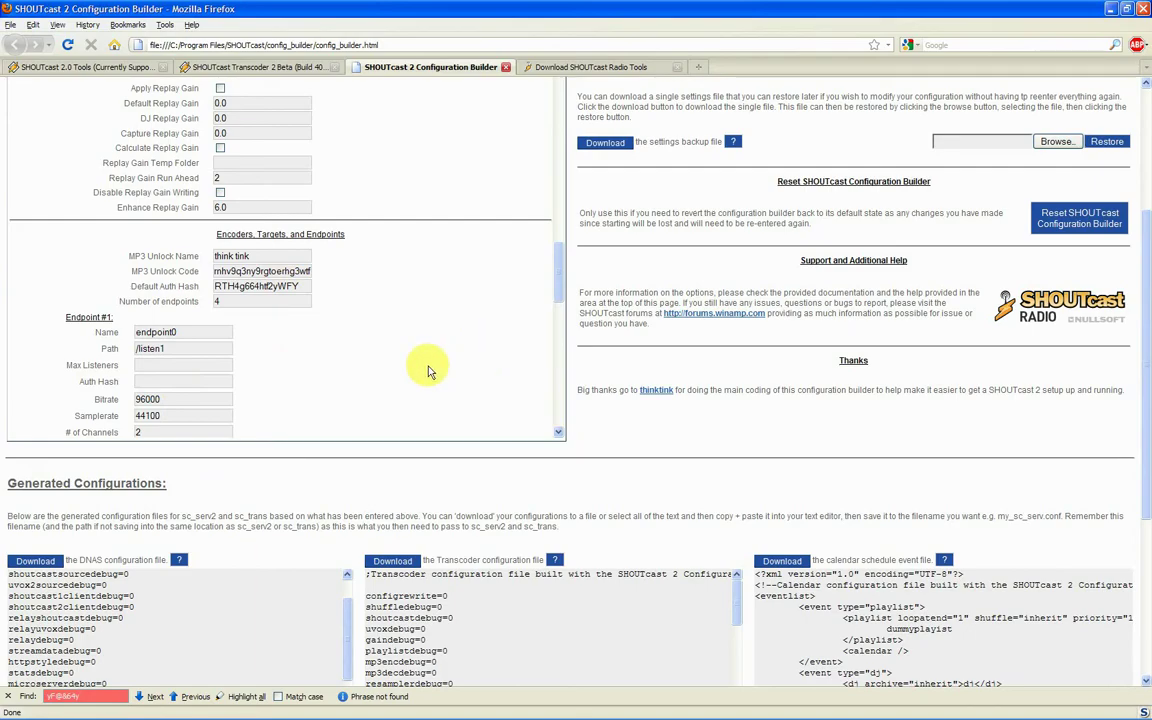
Step: Set endpoint #1's stream type to mp3 and scroll down to the generated configurations
{"action": "left_click", "coordinate": [158, 384]}
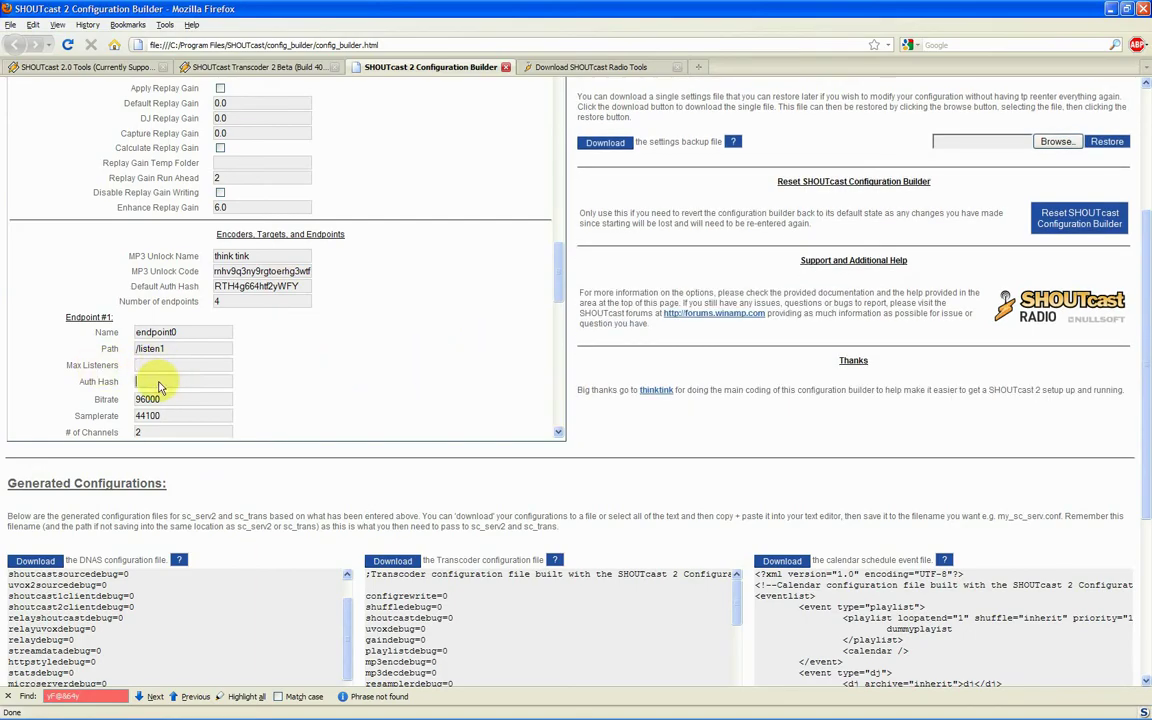
{"action": "triple_click", "coordinate": [190, 383]}
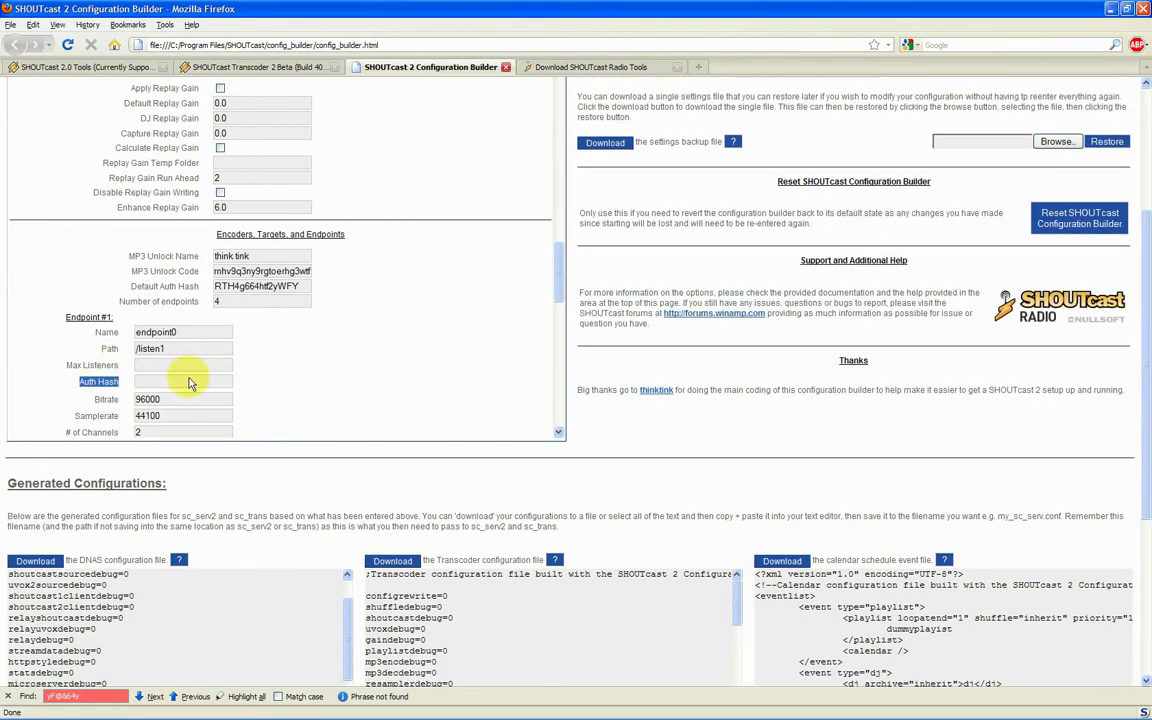
{"action": "left_click", "coordinate": [190, 383]}
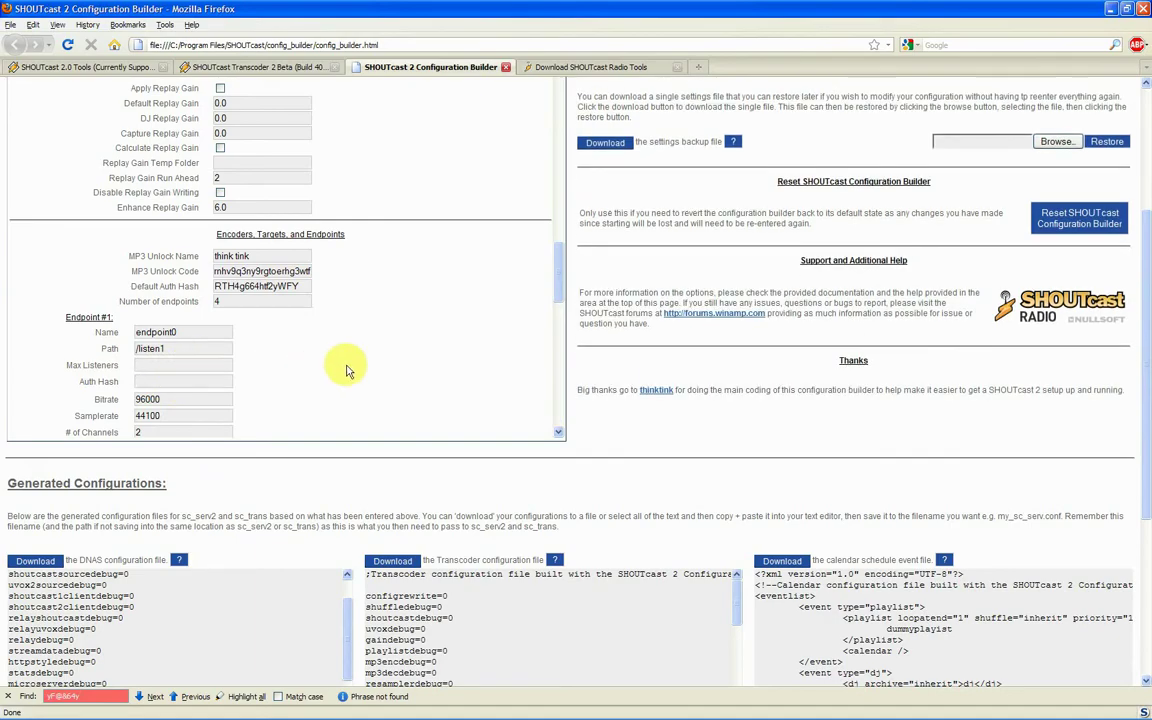
{"action": "scroll", "coordinate": [346, 371], "scroll_direction": "down", "scroll_amount": 1}
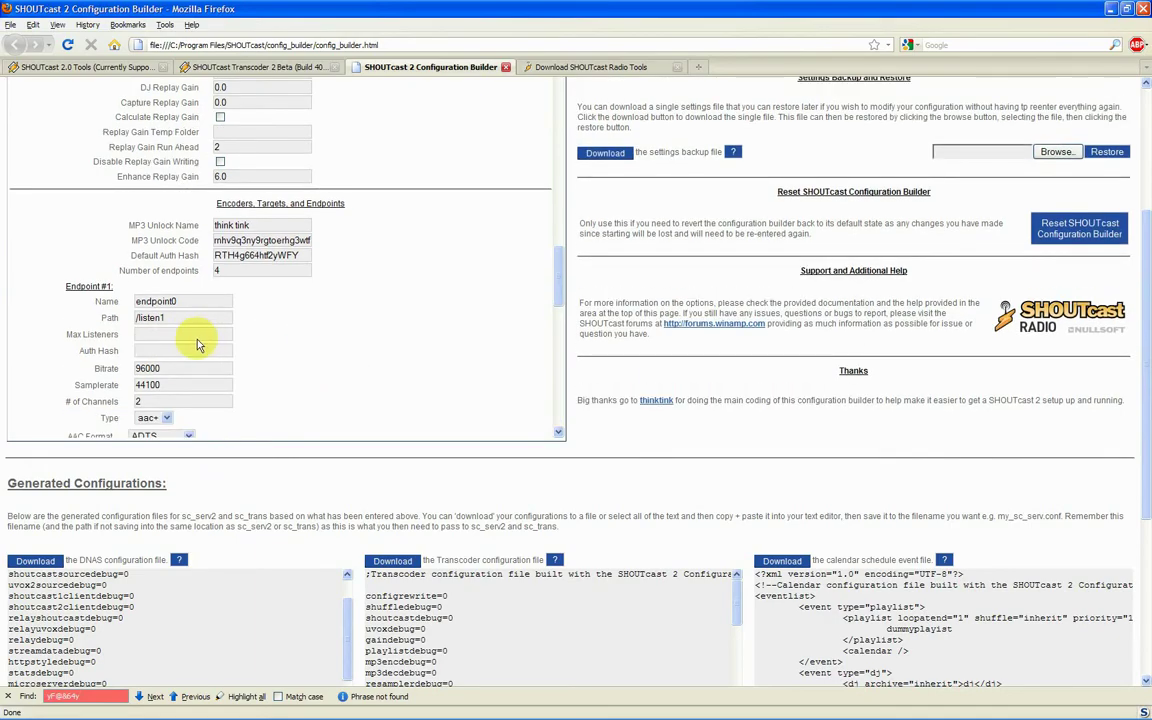
{"action": "scroll", "coordinate": [417, 363], "scroll_direction": "down", "scroll_amount": 2}
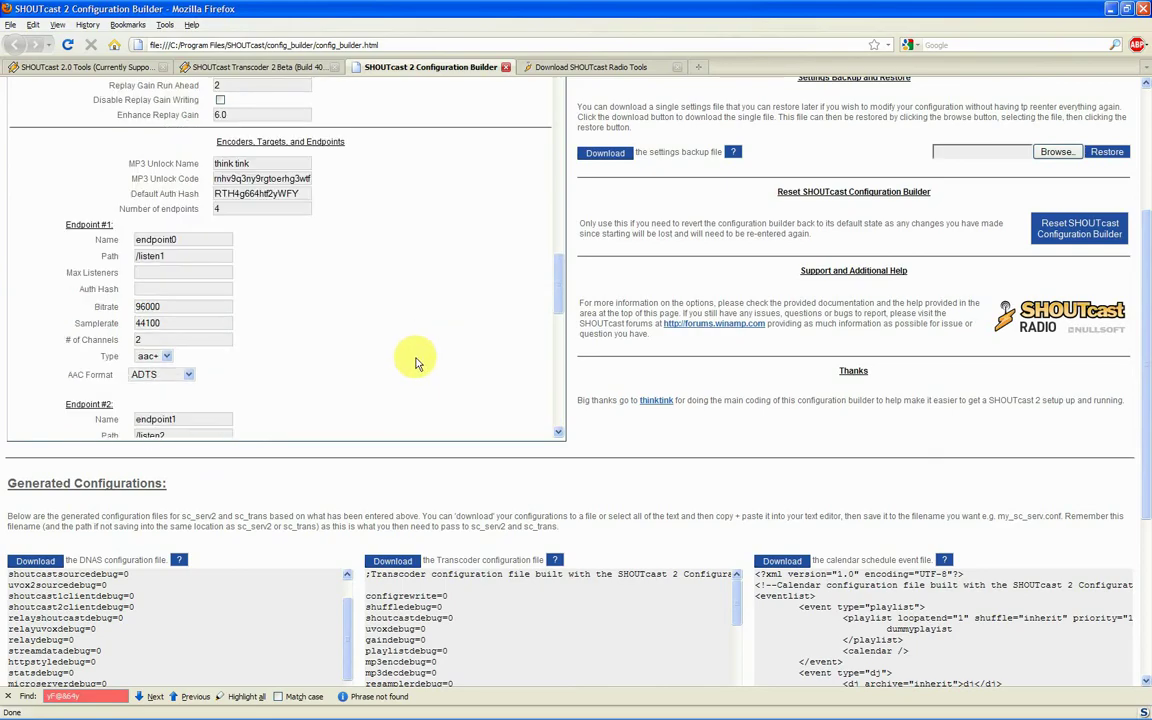
{"action": "scroll", "coordinate": [125, 330], "scroll_direction": "down", "scroll_amount": 2}
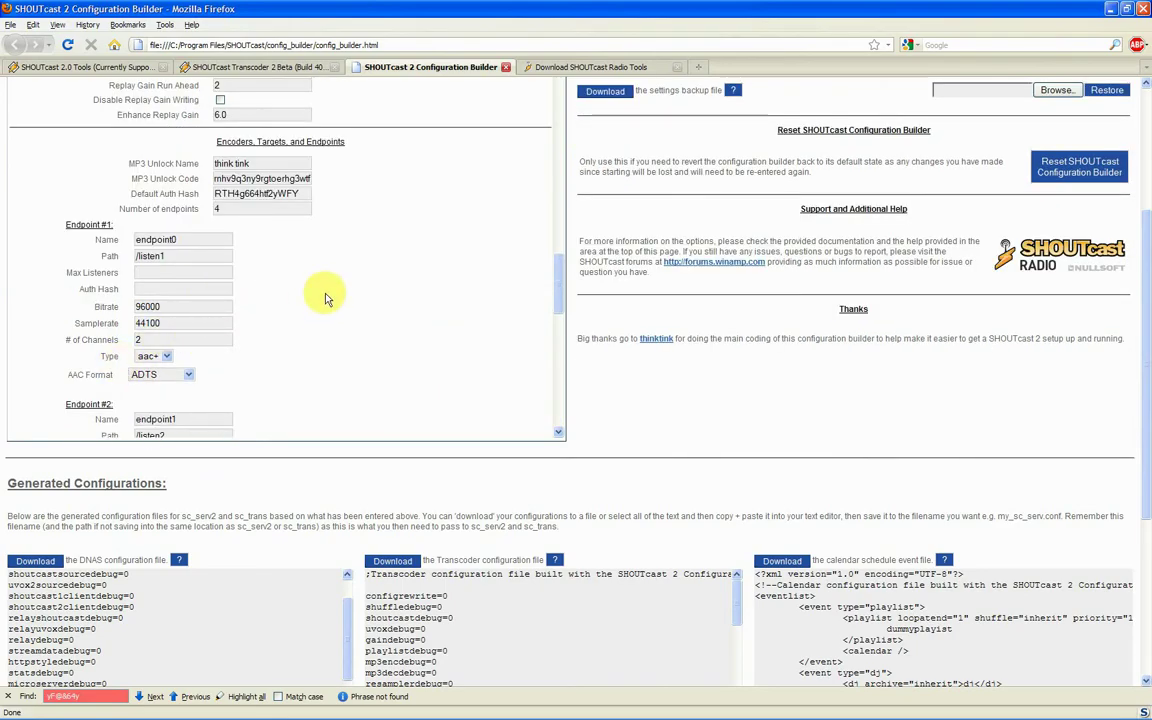
{"action": "left_click", "coordinate": [152, 356]}
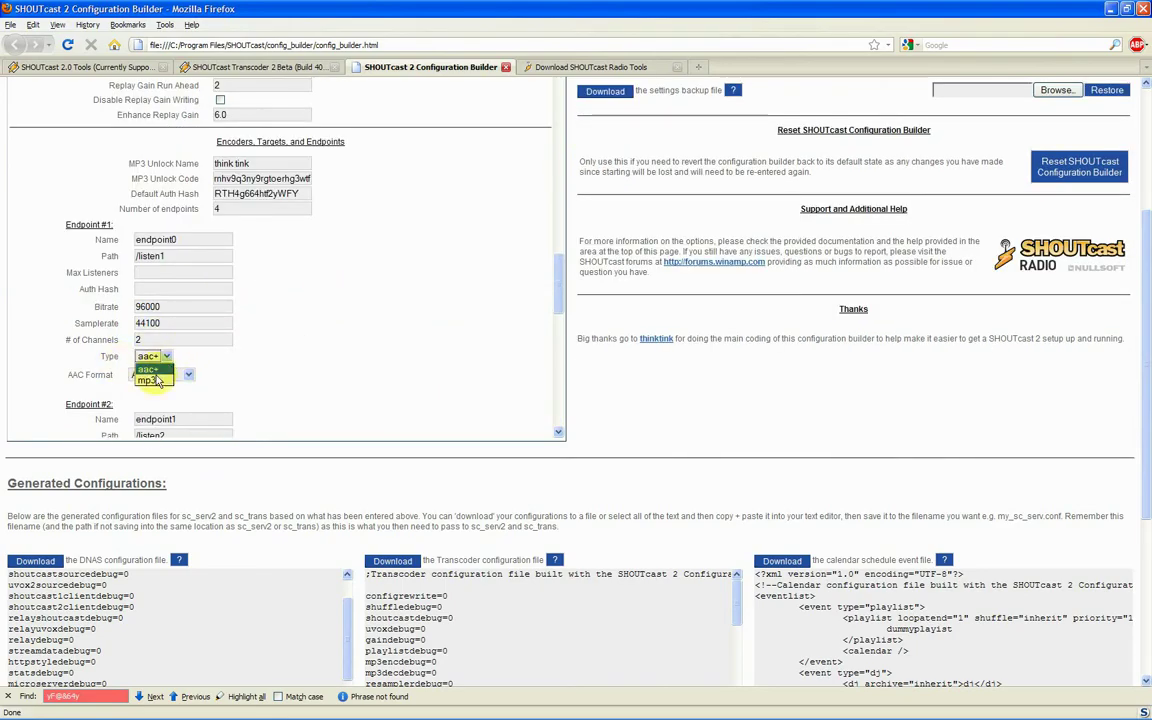
{"action": "left_click", "coordinate": [150, 380]}
{"action": "scroll", "coordinate": [417, 361], "scroll_direction": "down", "scroll_amount": 3}
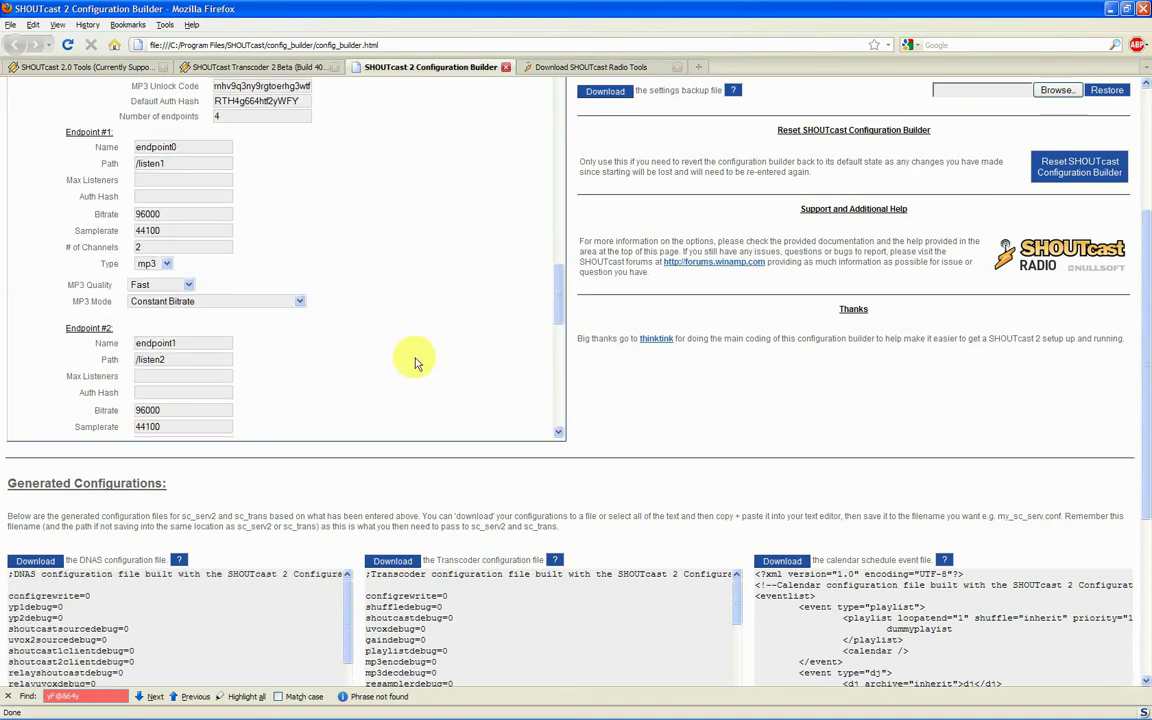
{"action": "scroll", "coordinate": [410, 356], "scroll_direction": "up", "scroll_amount": 4}
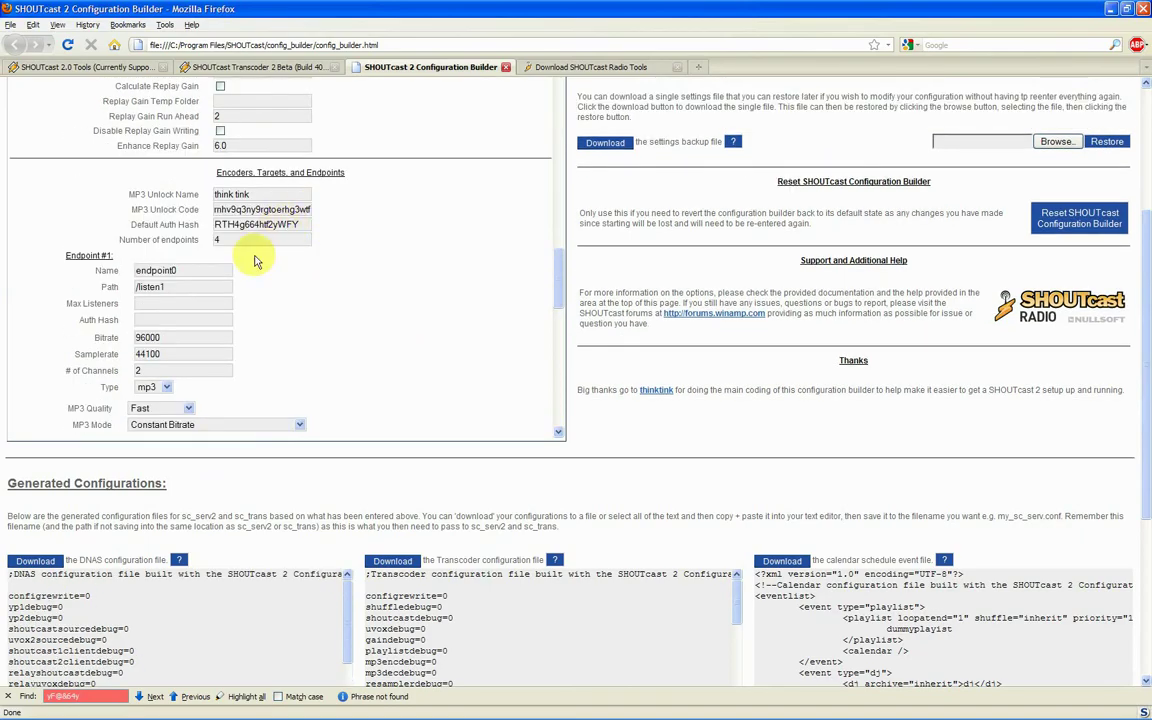
{"action": "scroll", "coordinate": [560, 468], "scroll_direction": "down", "scroll_amount": 5}
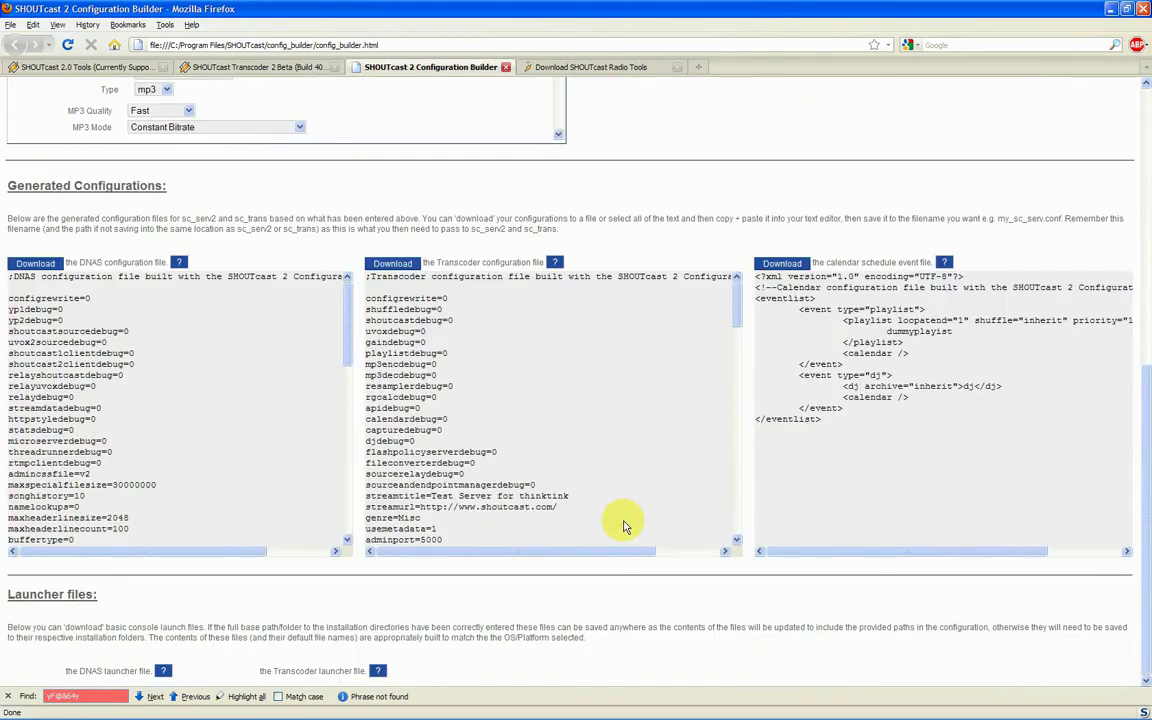